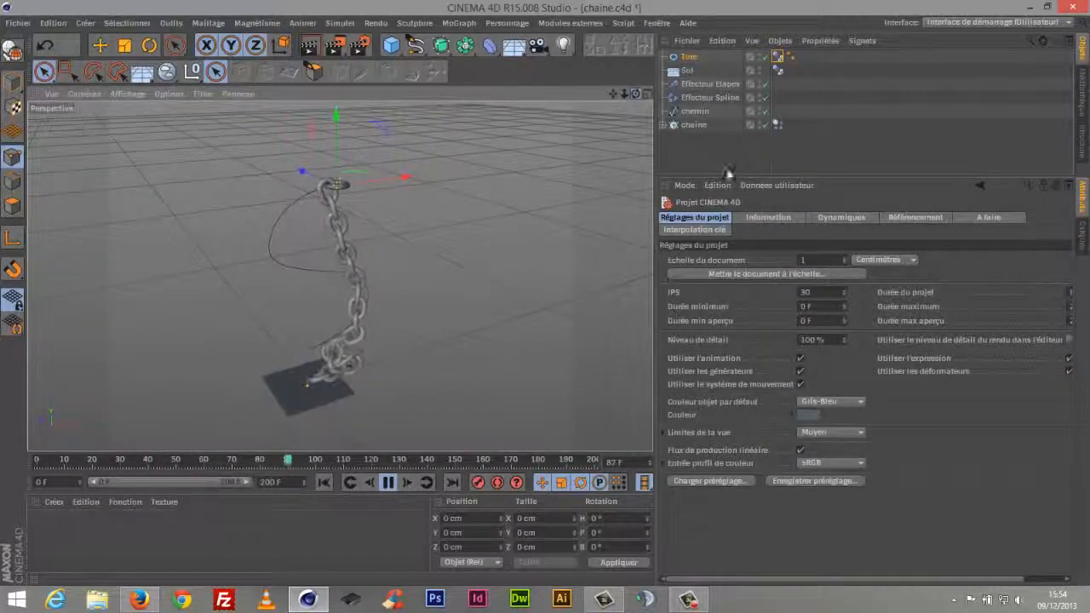
Start a new project and add a torus primitive to the scene.
left_click_drag(639, 93, 630, 128)
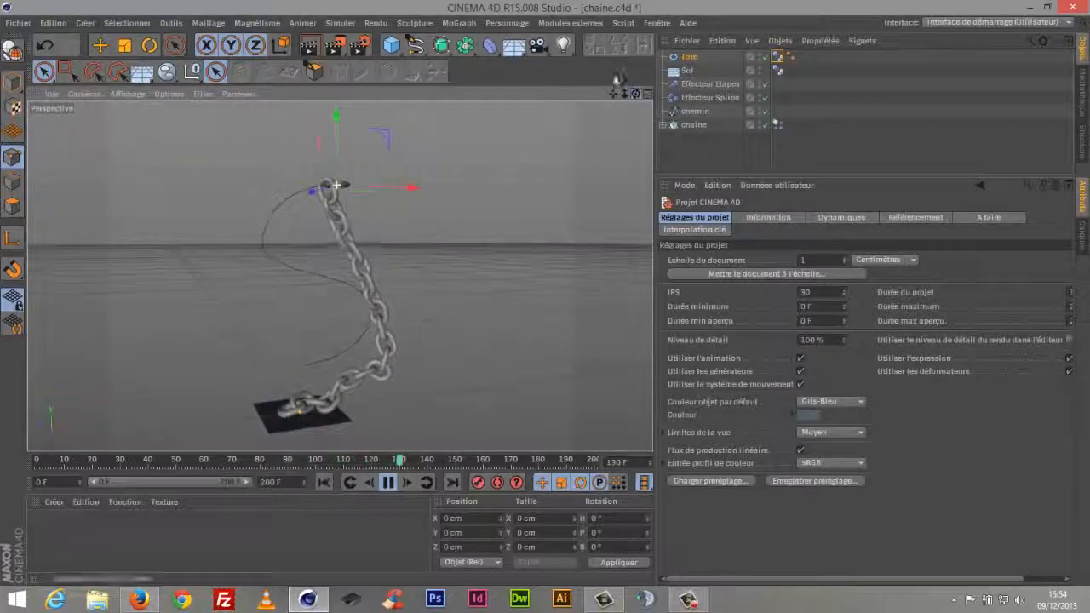
left_click(19, 23)
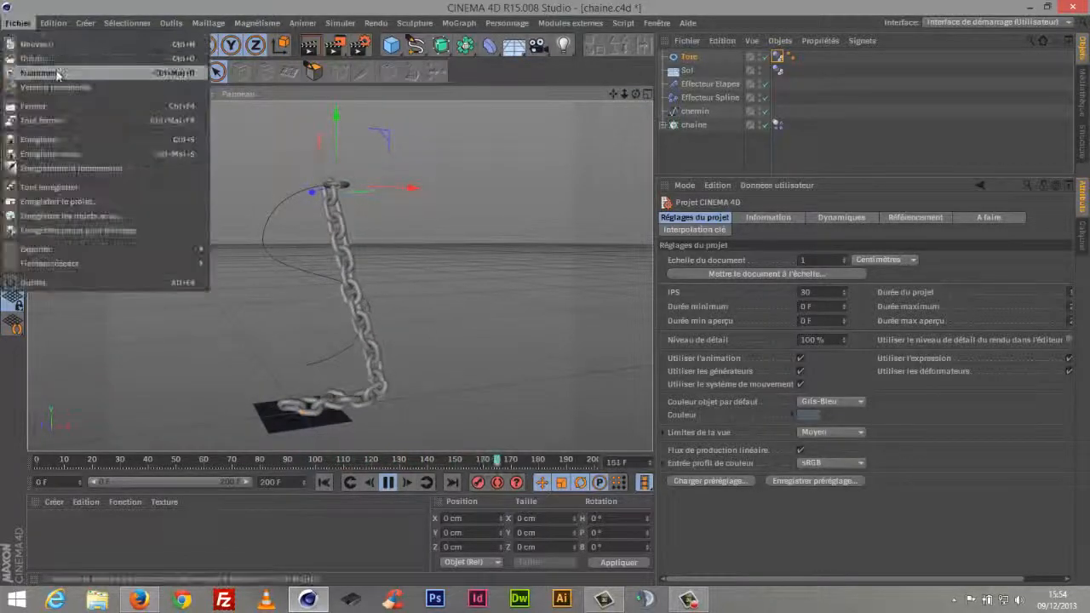
left_click(38, 41)
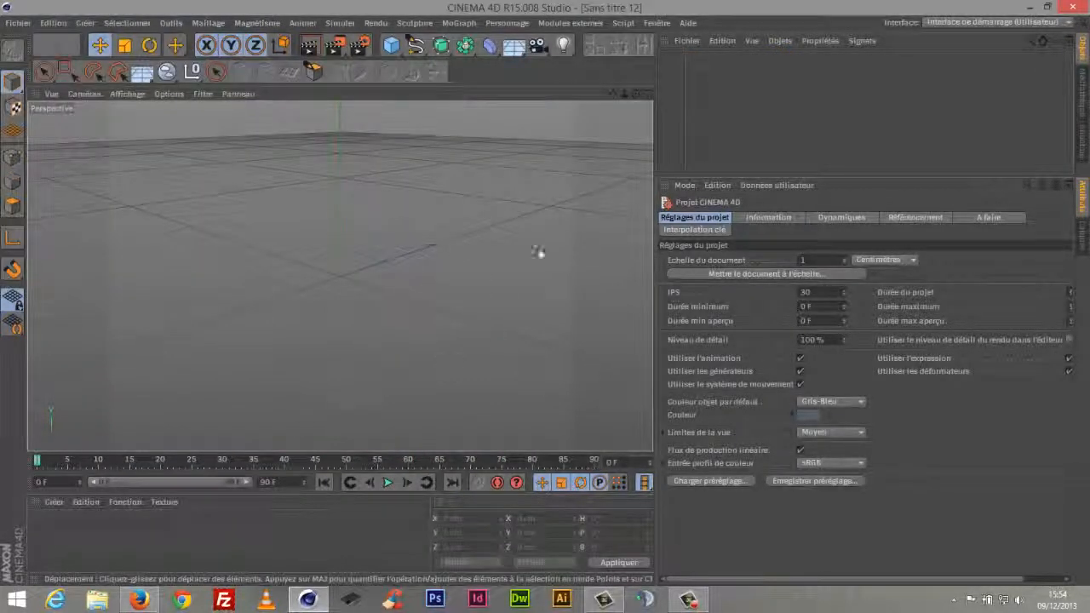
left_click_drag(391, 46, 437, 115)
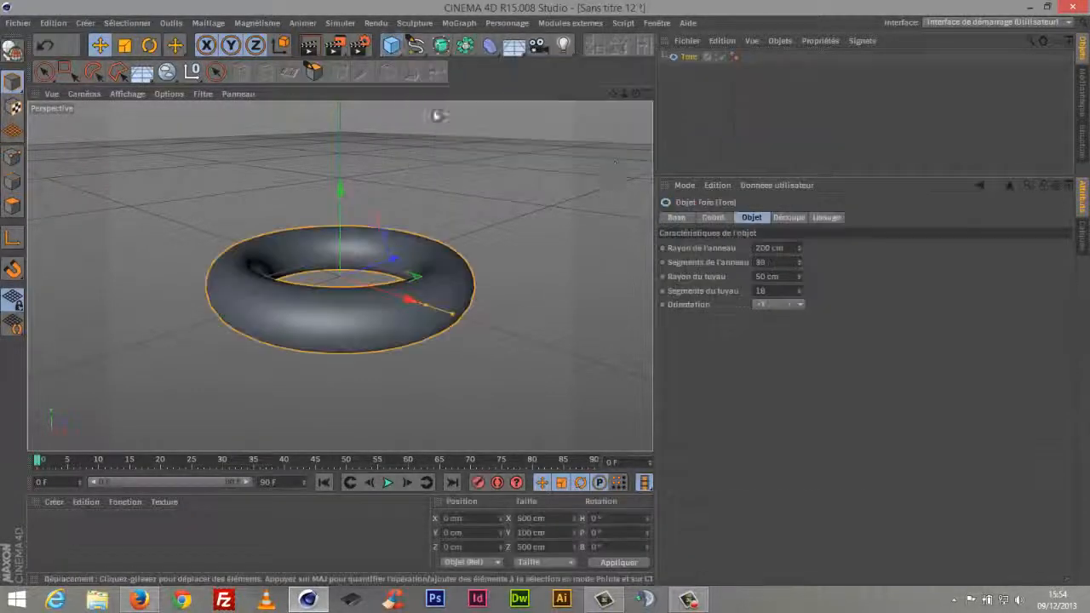
Switch to the enlarged top view and display it with Gouraud shading (lines) and full wireframe.
left_click(646, 93)
left_click(646, 93)
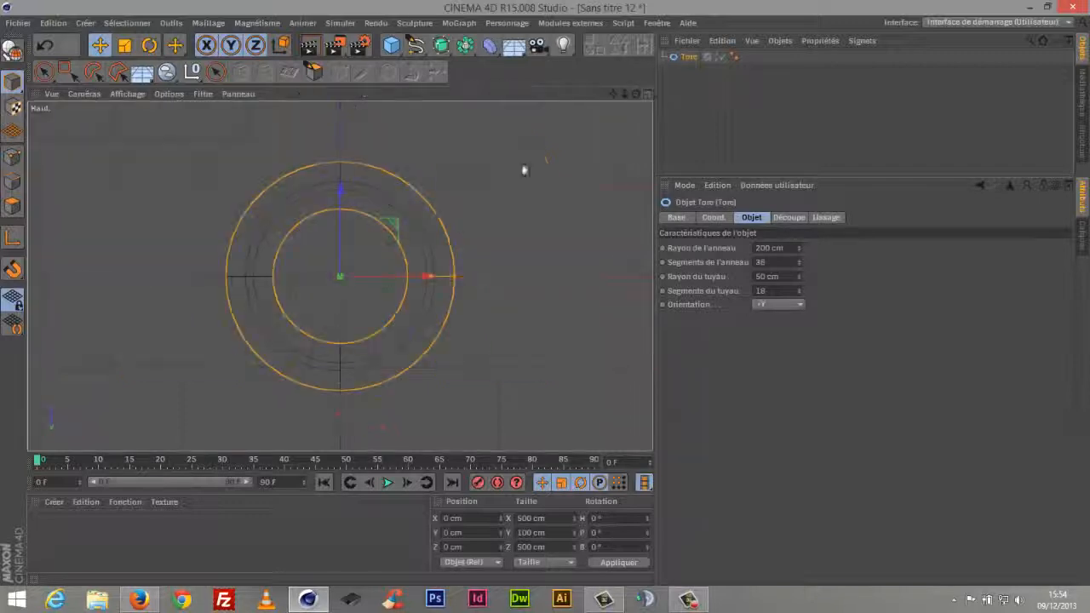
left_click(128, 94)
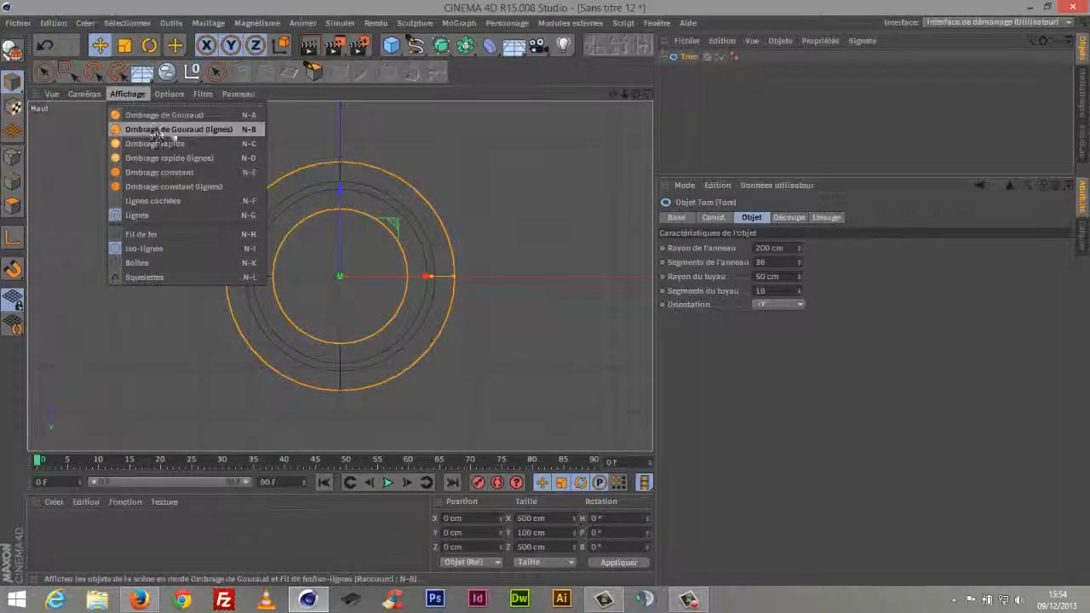
left_click(149, 130)
left_click(187, 128)
left_click(130, 94)
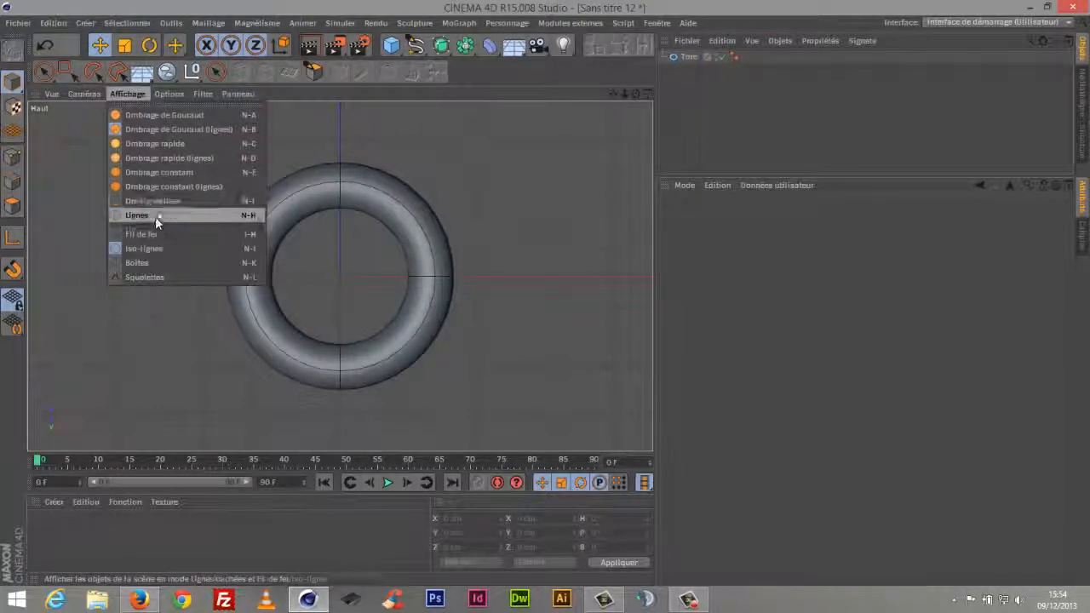
left_click(136, 231)
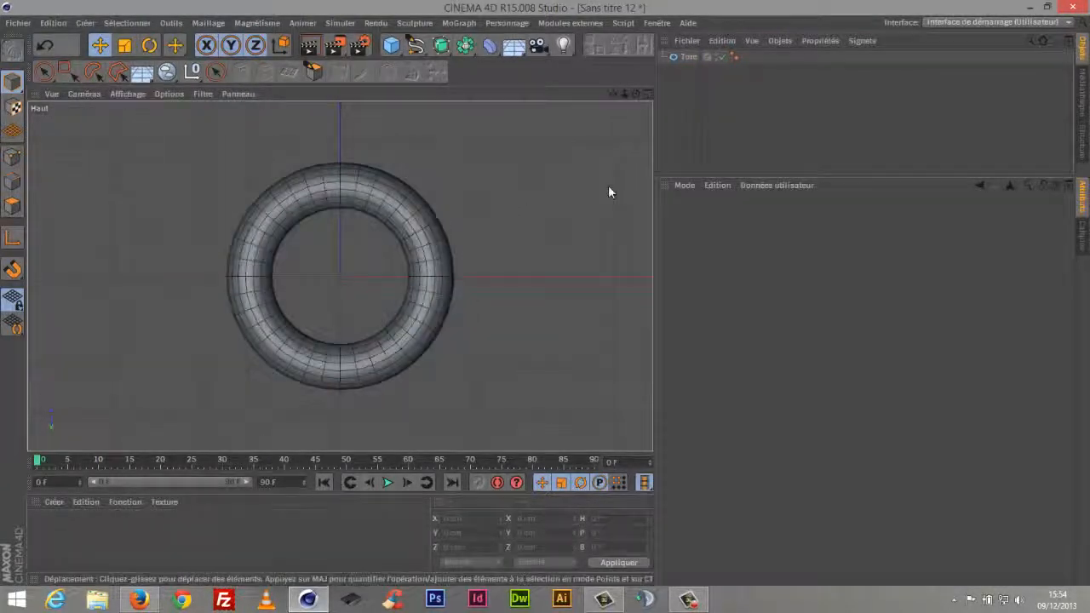
Rename the torus object as pièce.
left_click(687, 57)
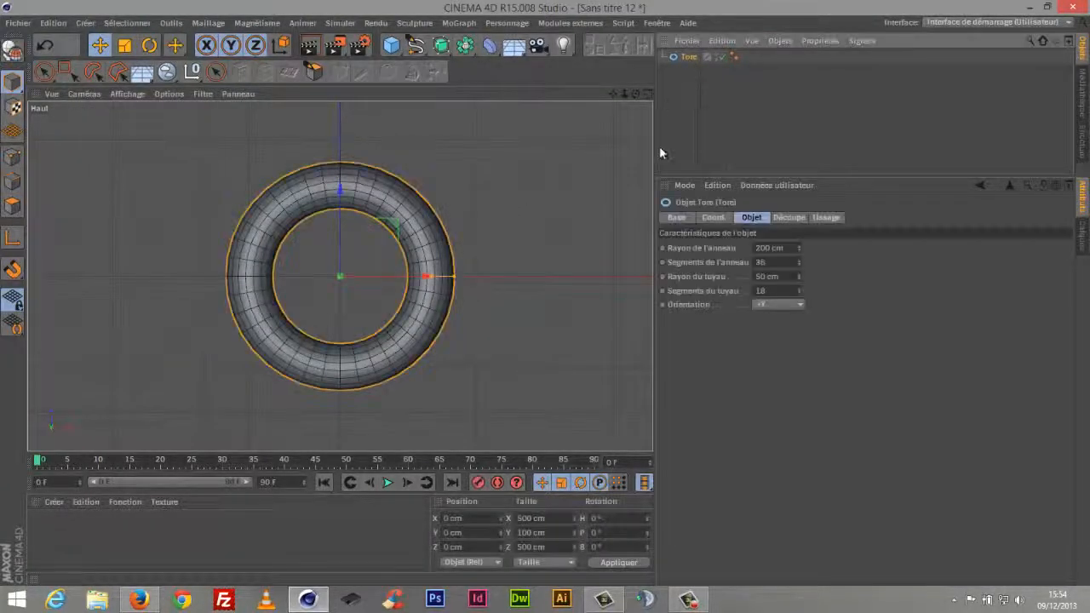
double_click(691, 56)
type("piec")
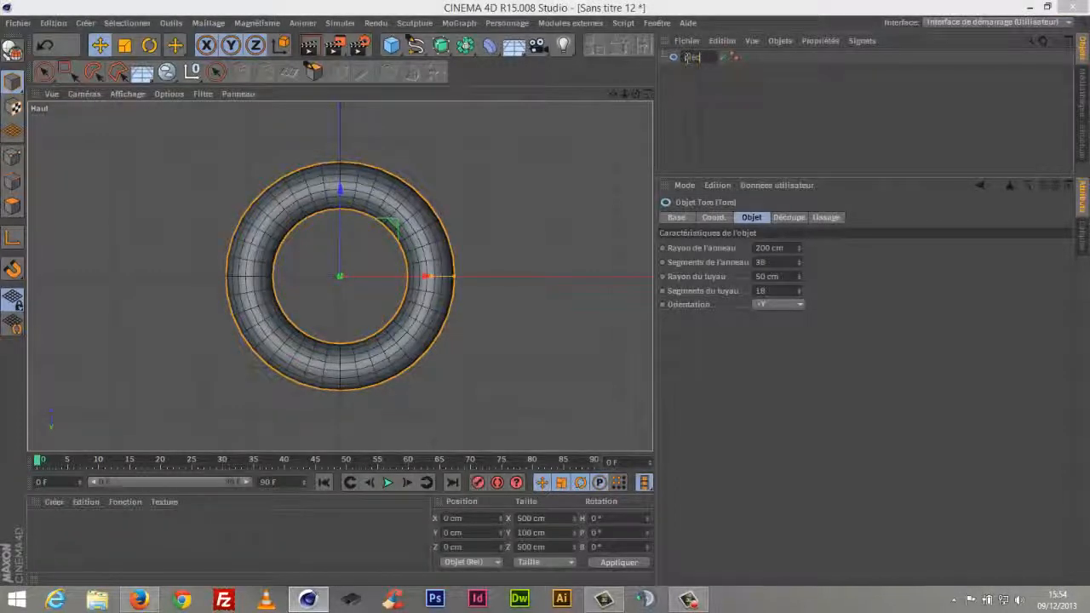
type("e")
key("Return")
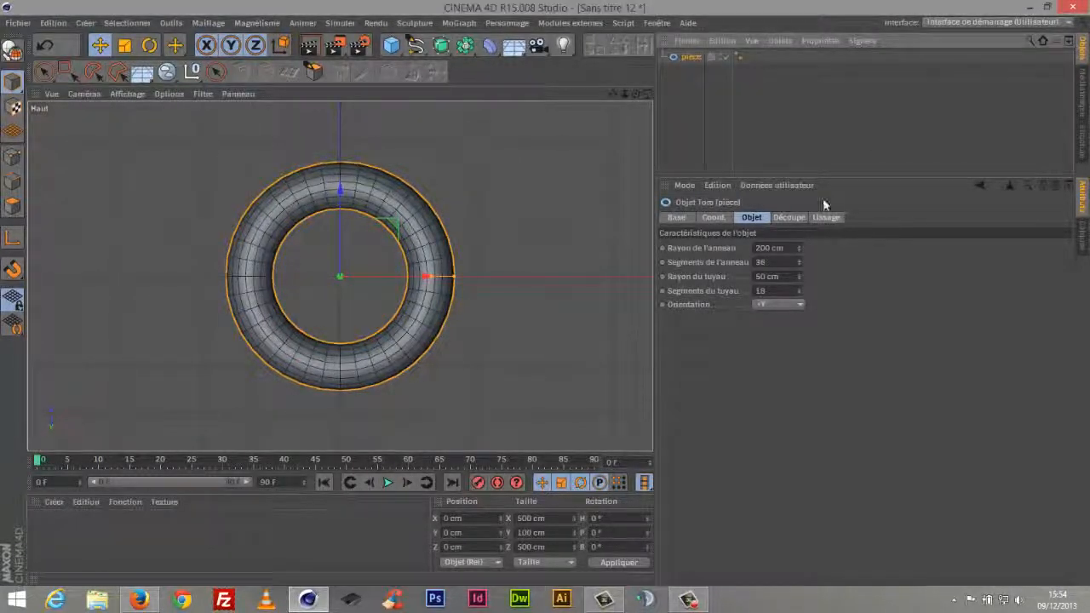
Set the torus to 30 ring segments, a pipe radius of 79 cm and 13 pipe segments.
left_click(755, 262)
type("30")
key("Return")
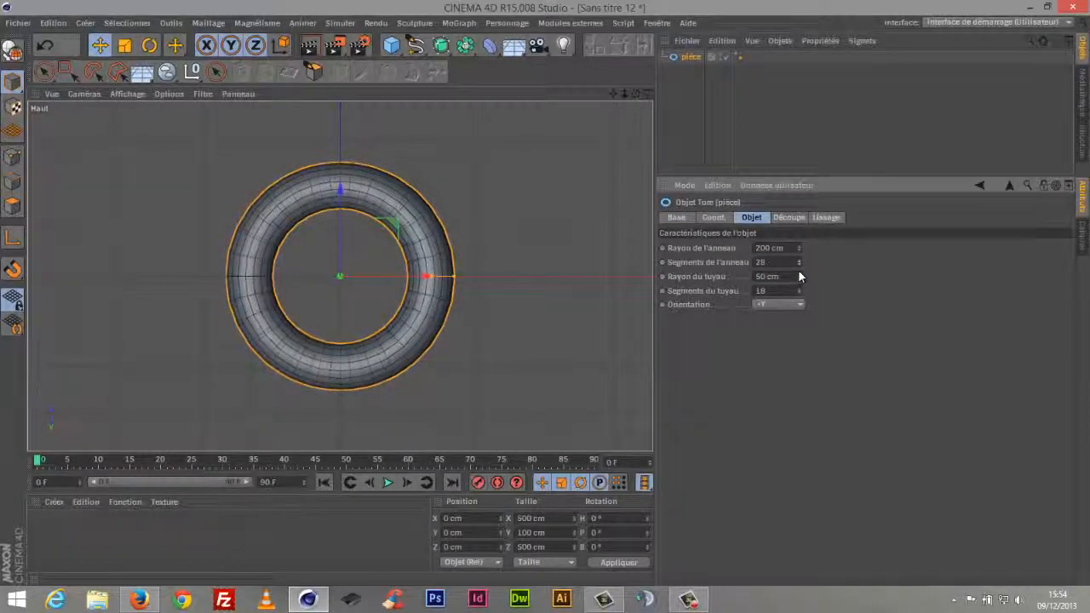
scroll(421, 156, "up", 3)
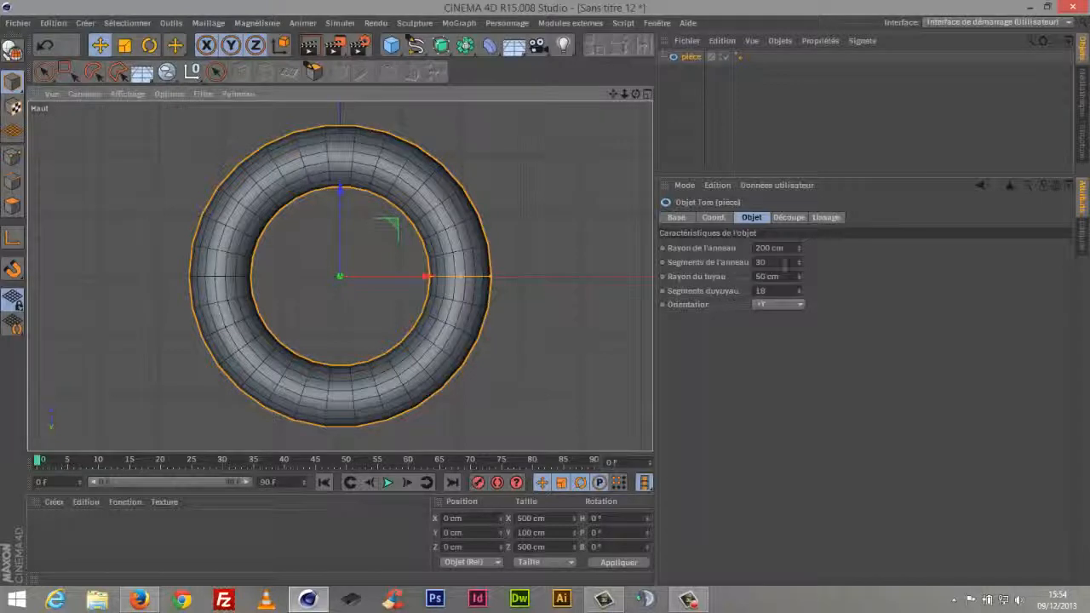
mouse_move(799, 277)
left_mouse_down()
mouse_move(803, 255)
mouse_move(798, 284)
left_mouse_up()
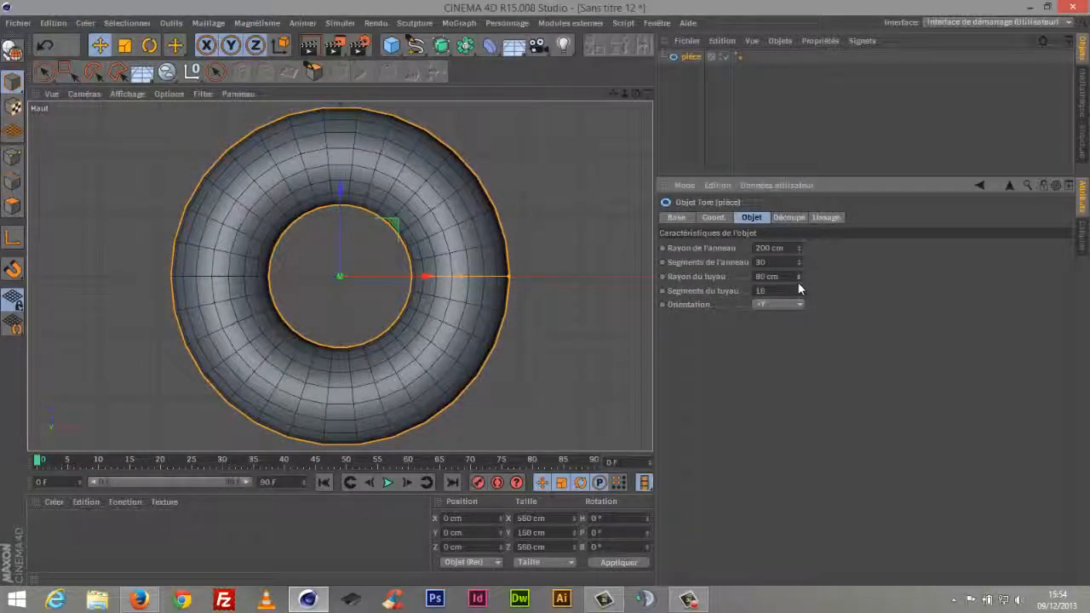
left_click(799, 279)
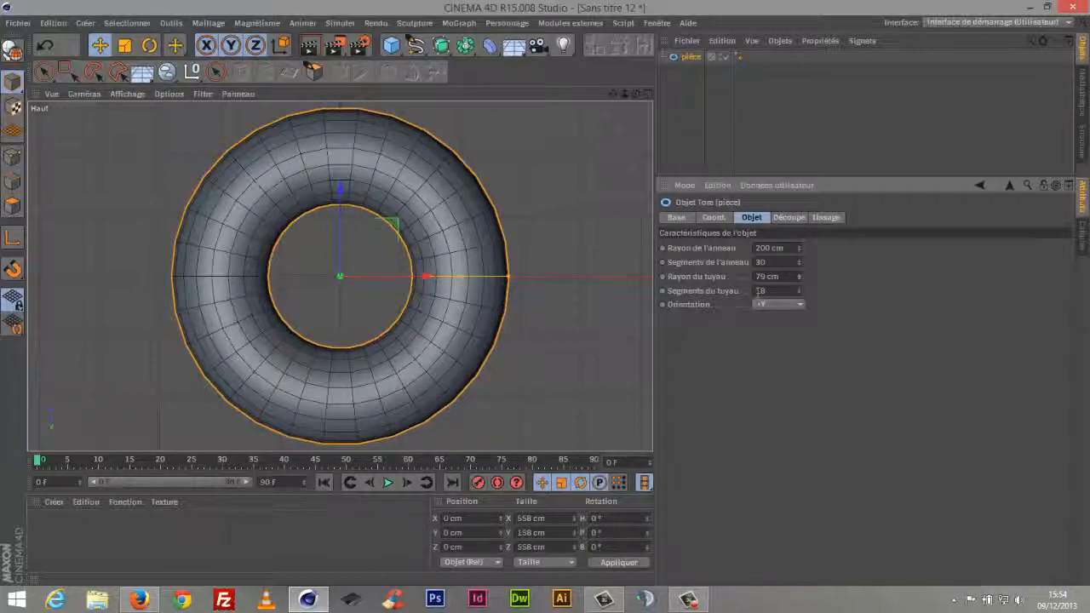
left_click_drag(797, 293, 790, 306)
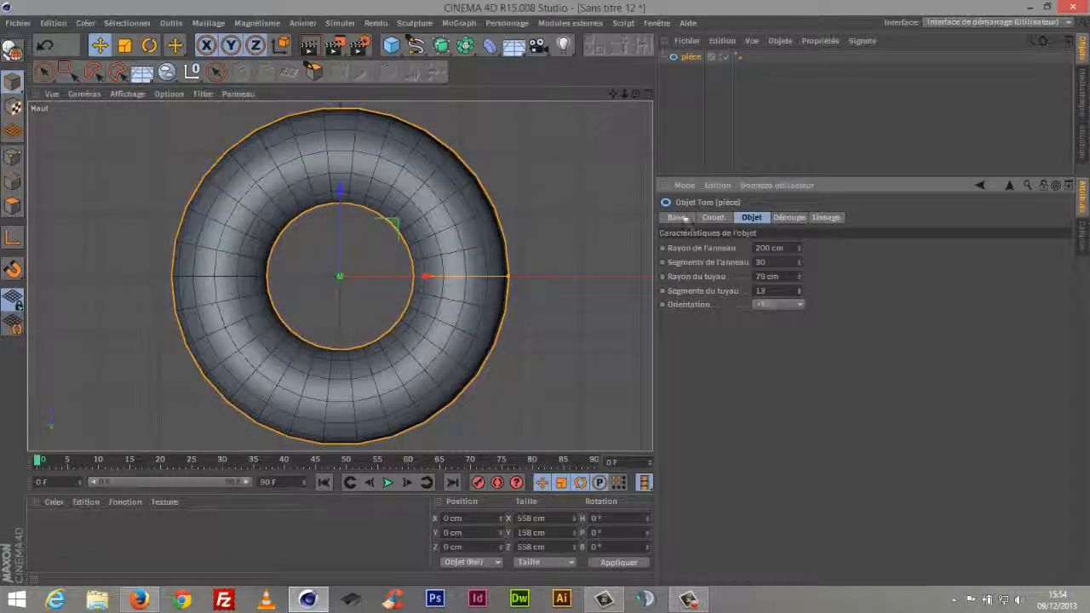
Make the torus editable and knife it in point mode along its vertical centre line, with the limit to visible polygons off.
left_click(13, 50)
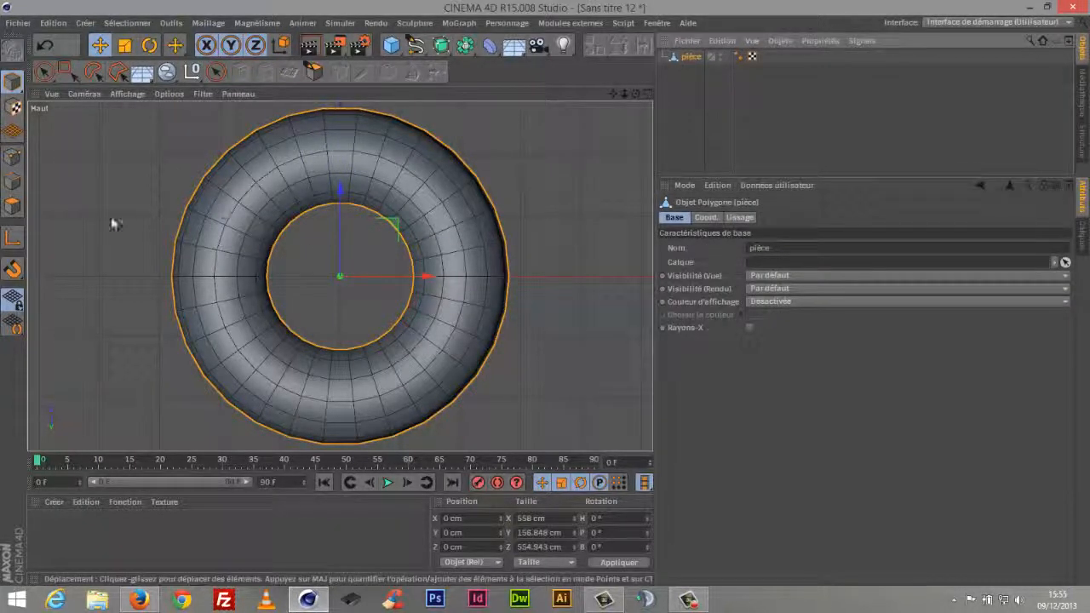
left_click(13, 156)
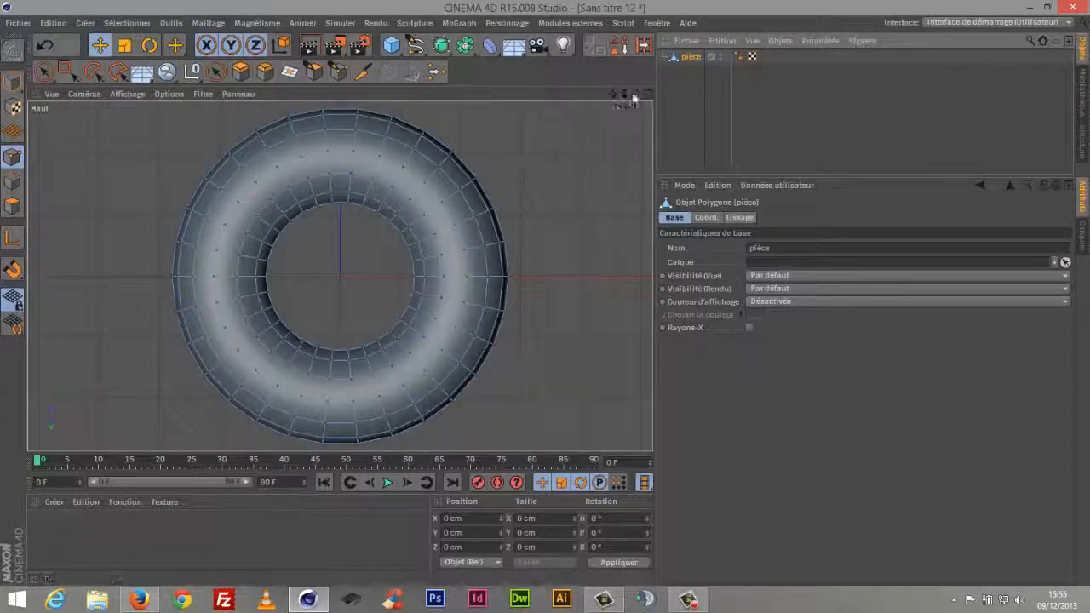
left_click_drag(624, 94, 623, 122)
key("k")
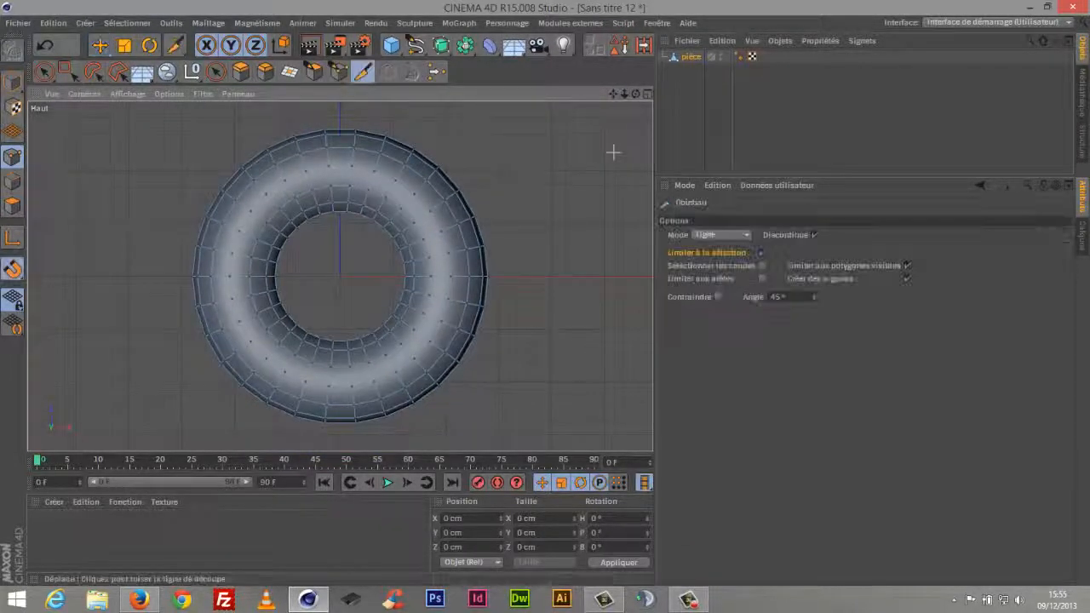
left_click(763, 253)
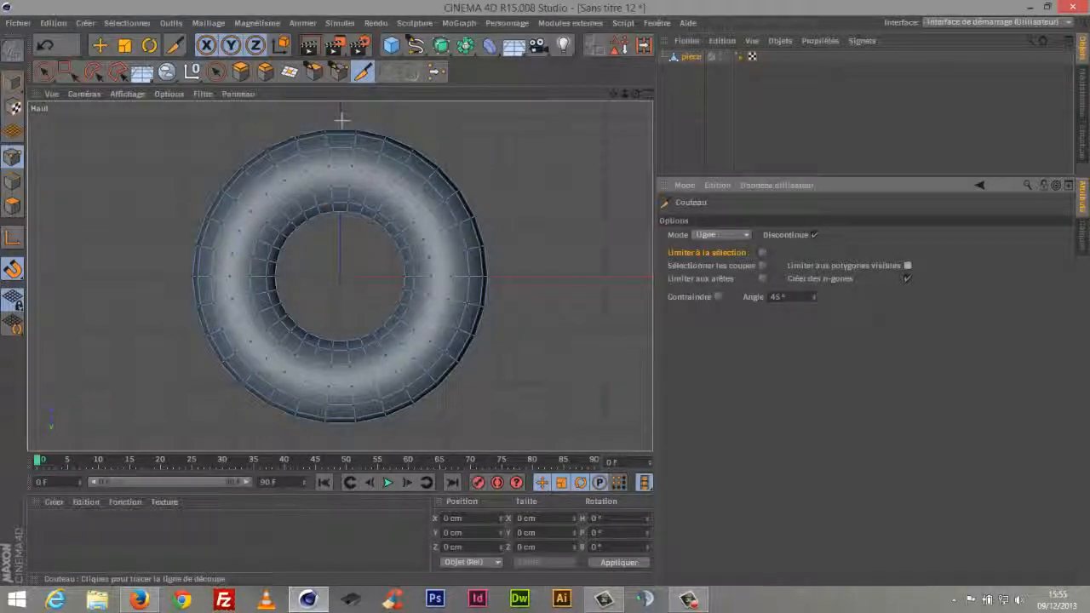
left_click_drag(340, 119, 383, 432, "shift")
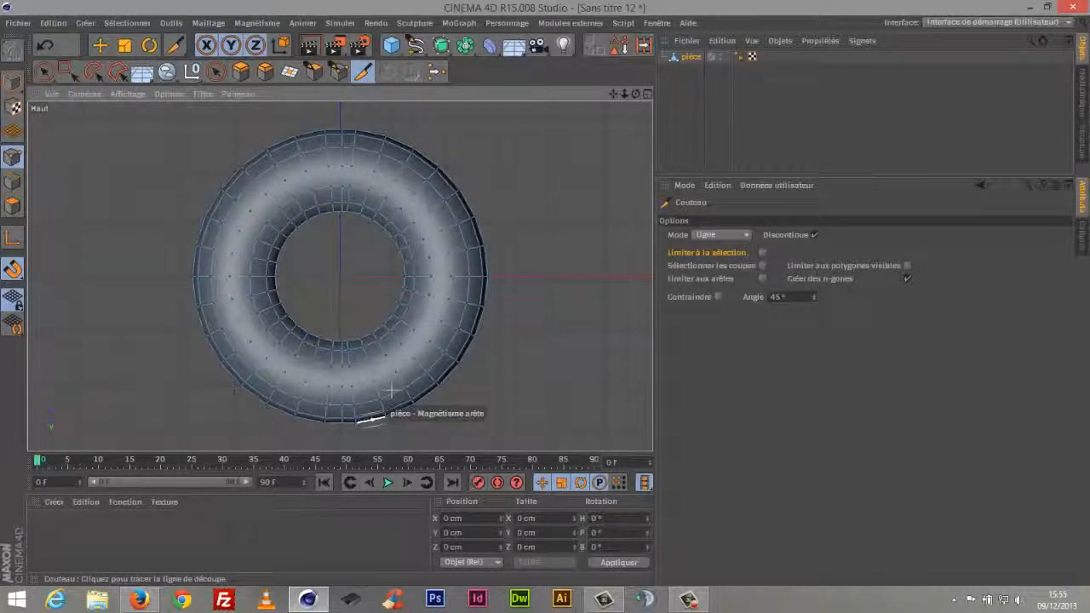
Delete all points of the torus's left half, hidden ones included, using a rectangle selection.
left_click(46, 71)
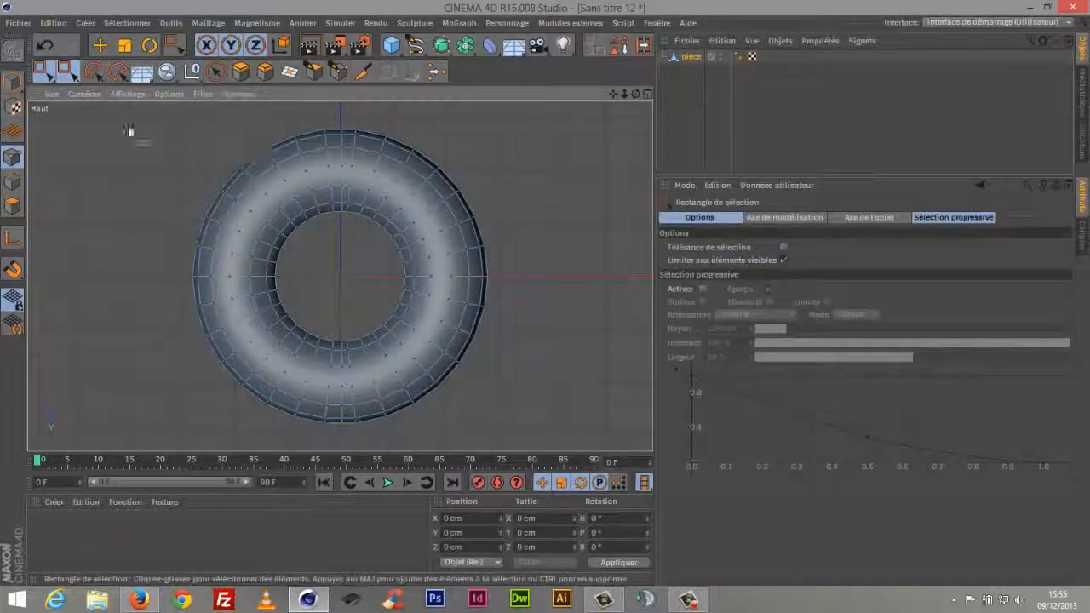
left_click_drag(105, 128, 170, 259)
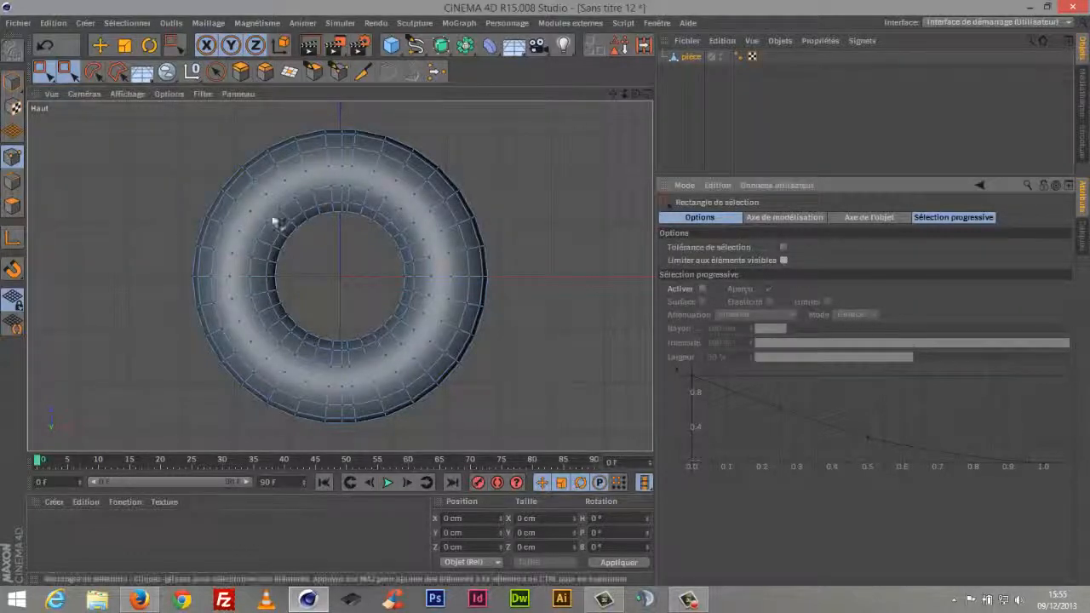
left_click_drag(147, 118, 338, 436)
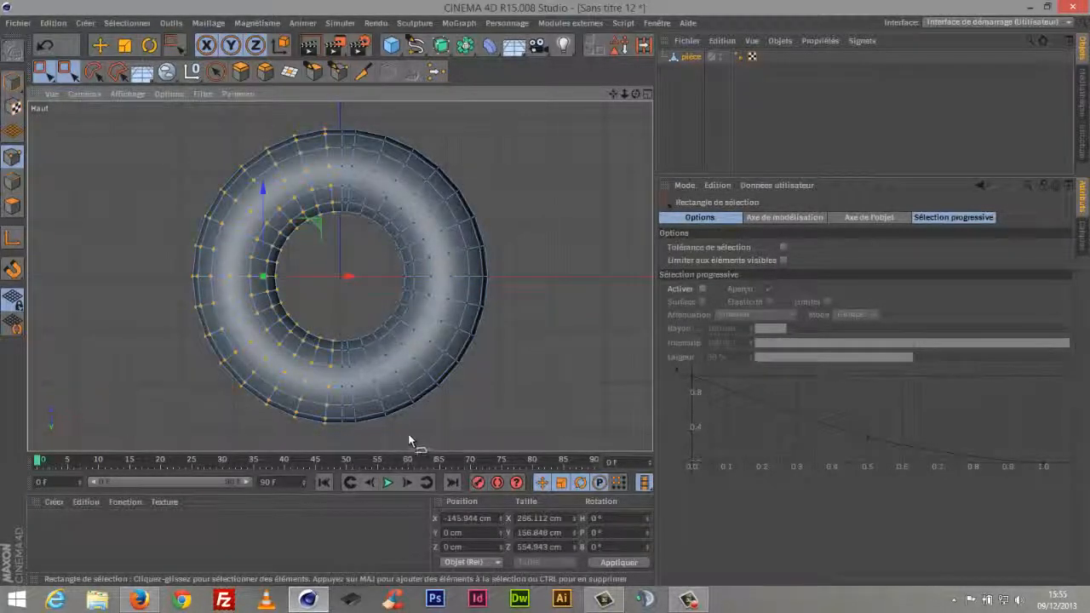
key("Delete")
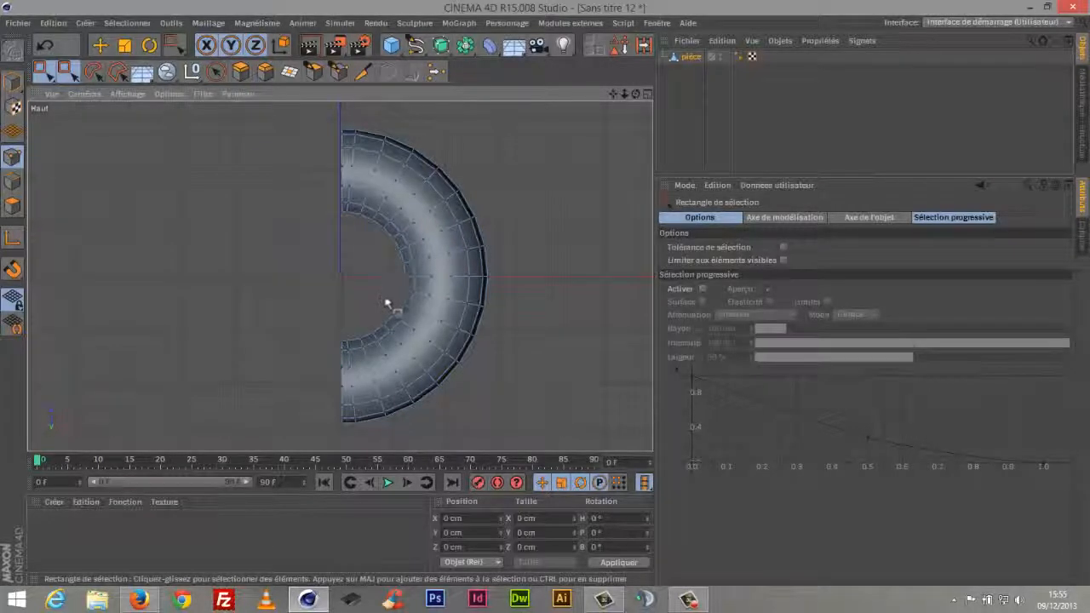
Select the points along the open cut of the half torus in the top view and set their X position to 0 cm.
left_click(647, 93)
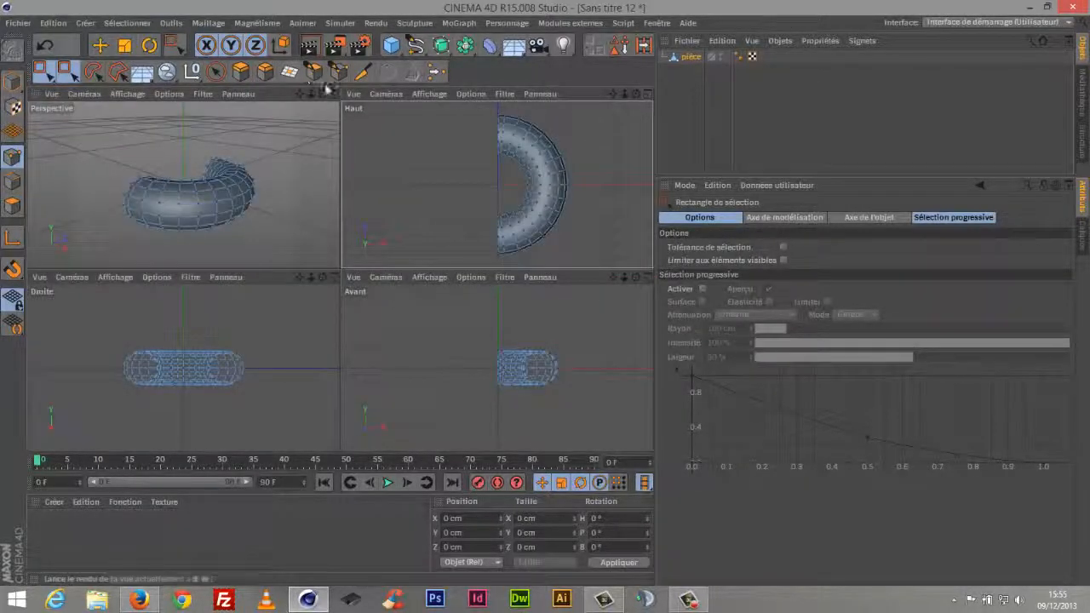
left_click(336, 97)
left_click_drag(635, 94, 645, 234)
left_click(647, 93)
left_click(648, 93)
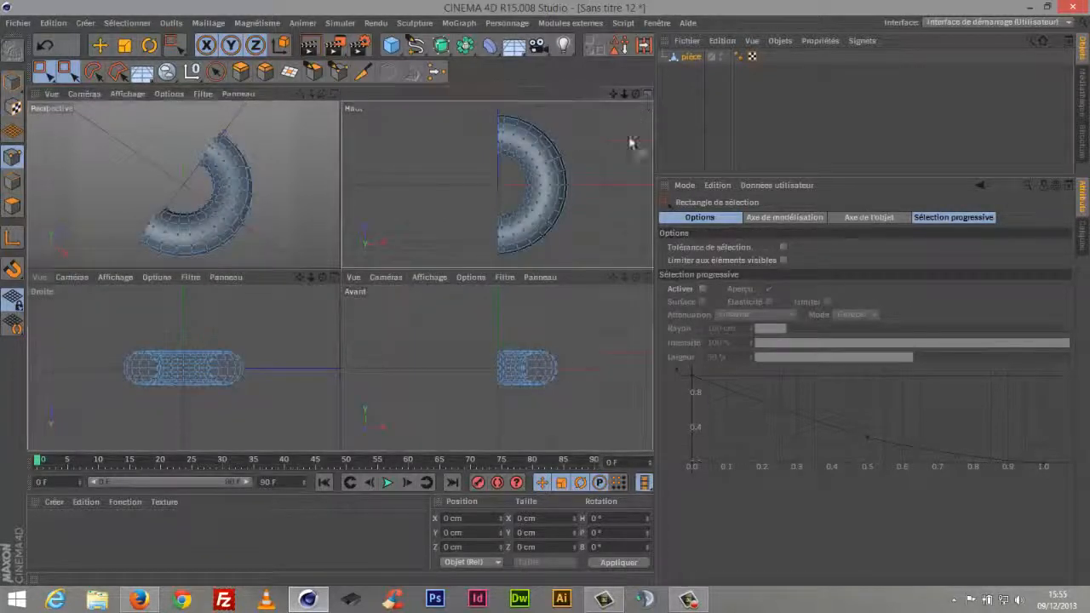
left_click_drag(225, 111, 354, 448)
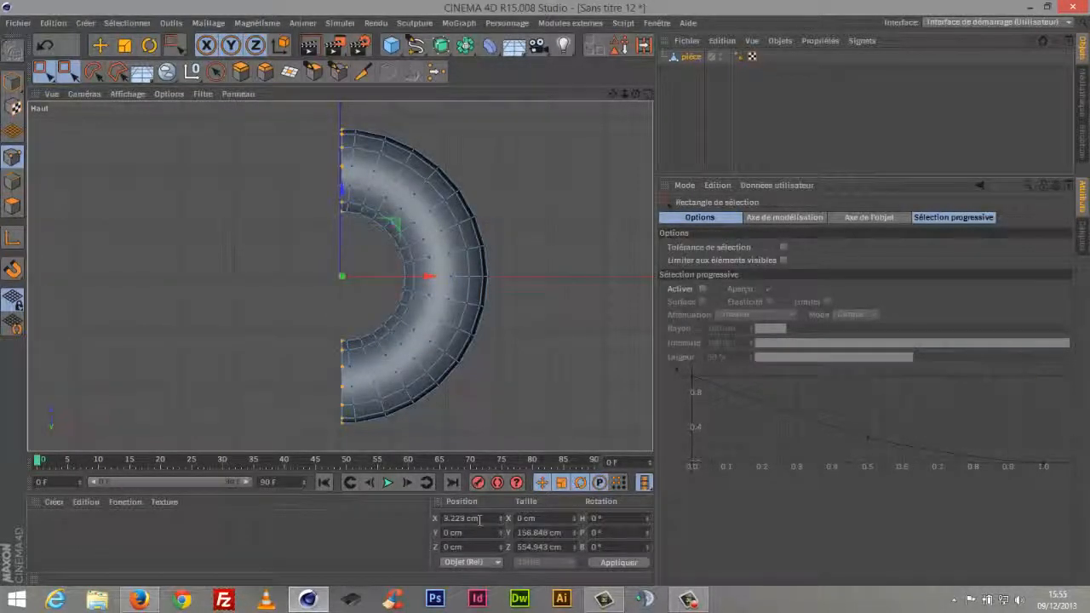
key("Return")
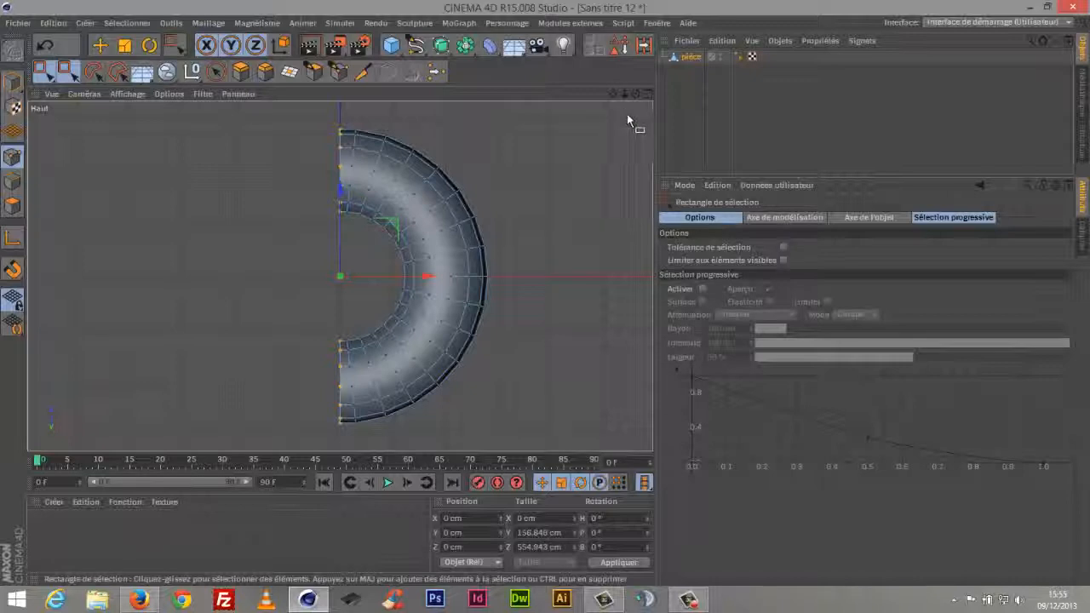
Select all remaining points except those on the cut and set their X position to 240 cm.
left_click_drag(609, 113, 344, 450)
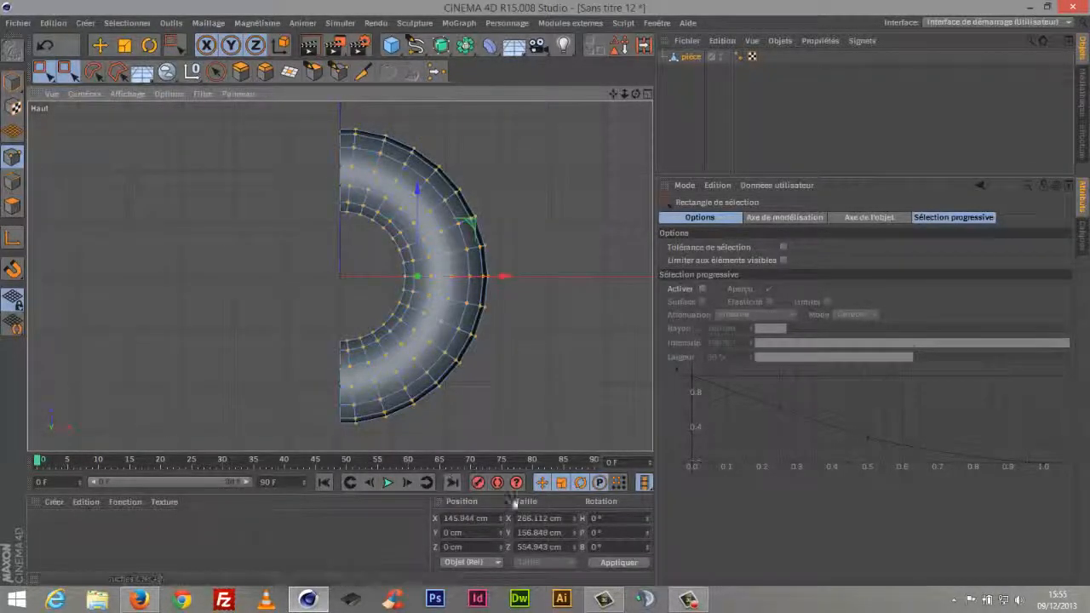
left_click(490, 518)
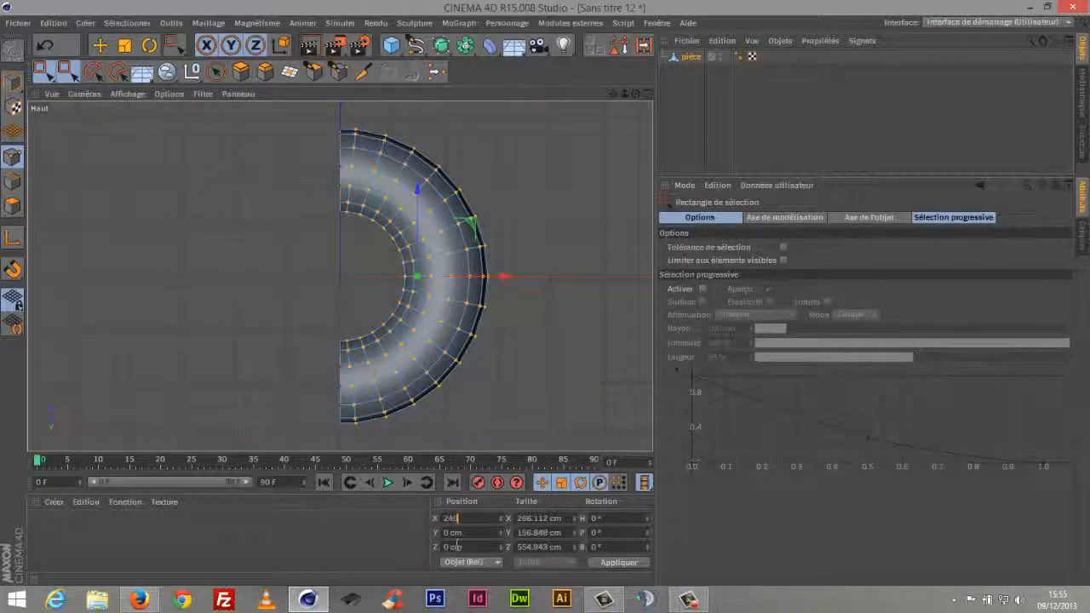
type("240")
key("Return")
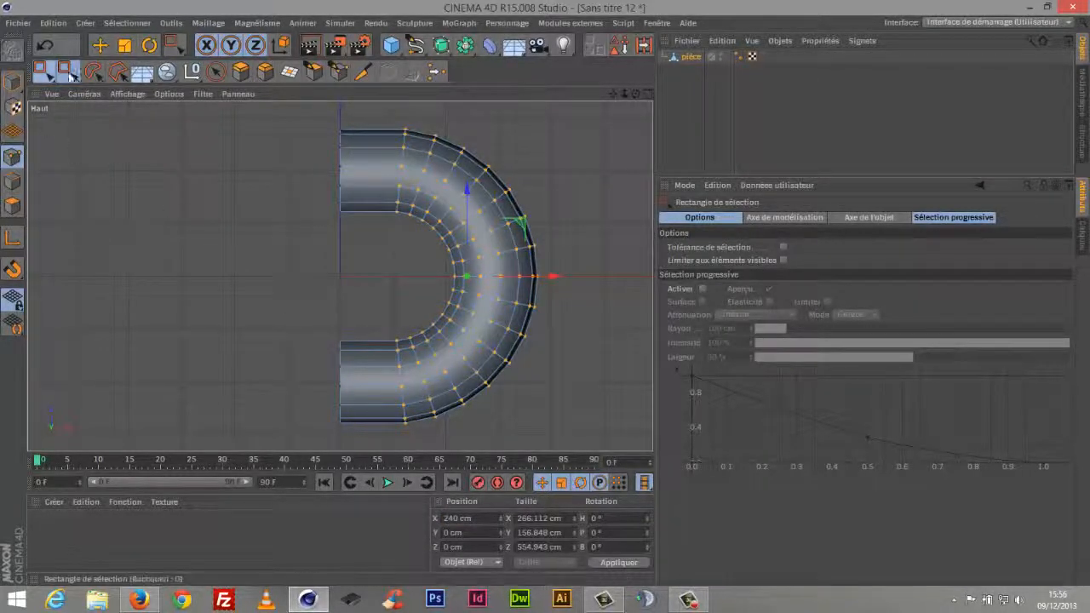
Deselect the points, add a Symmetry object and make pièce its child to mirror the half link.
left_click(215, 72)
left_click(272, 175)
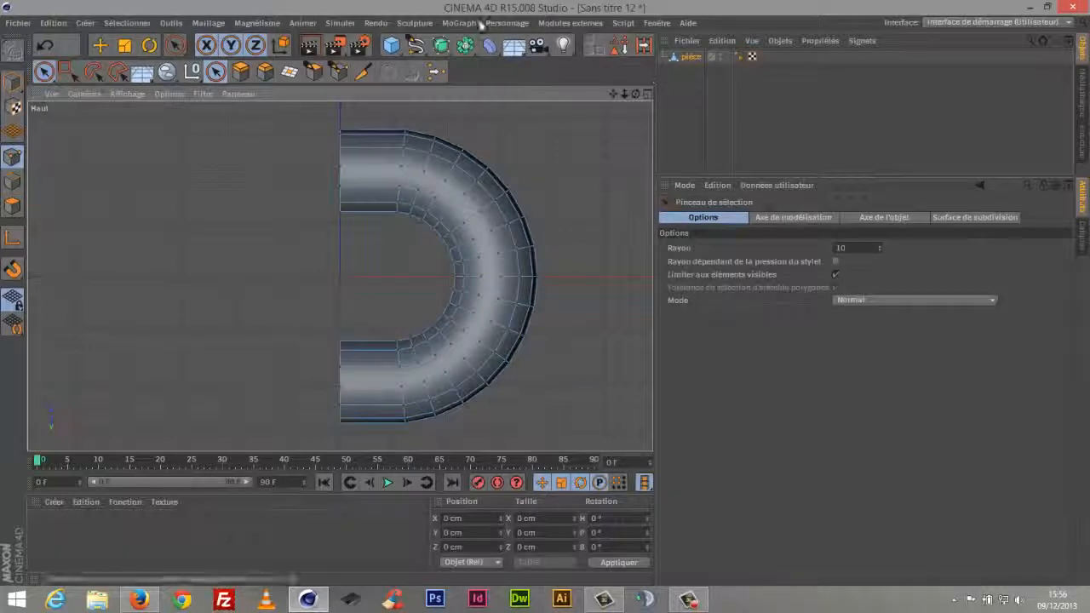
left_click_drag(466, 53, 631, 114)
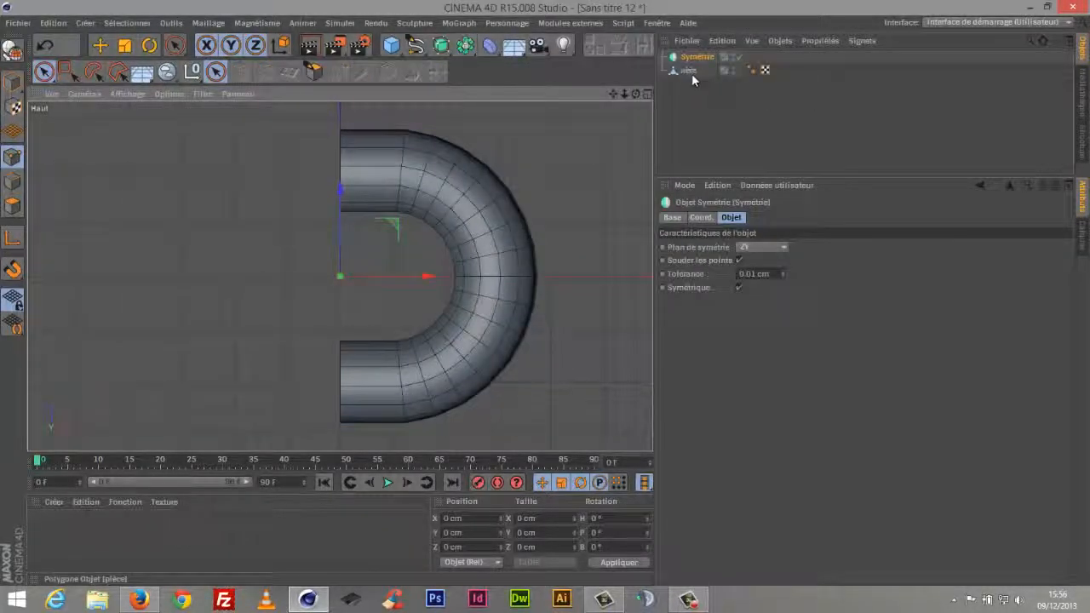
mouse_move(690, 70)
left_mouse_down()
mouse_move(705, 64)
mouse_move(696, 60)
left_mouse_up()
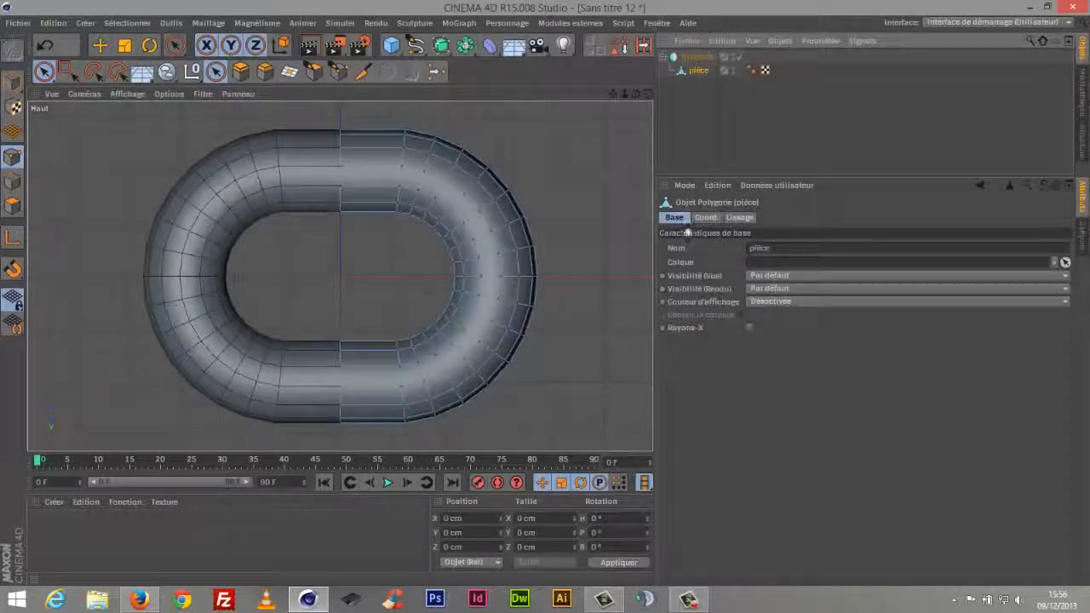
Rename the Symmetry object maillon and collapse its hierarchy.
left_click(691, 108)
double_click(699, 57)
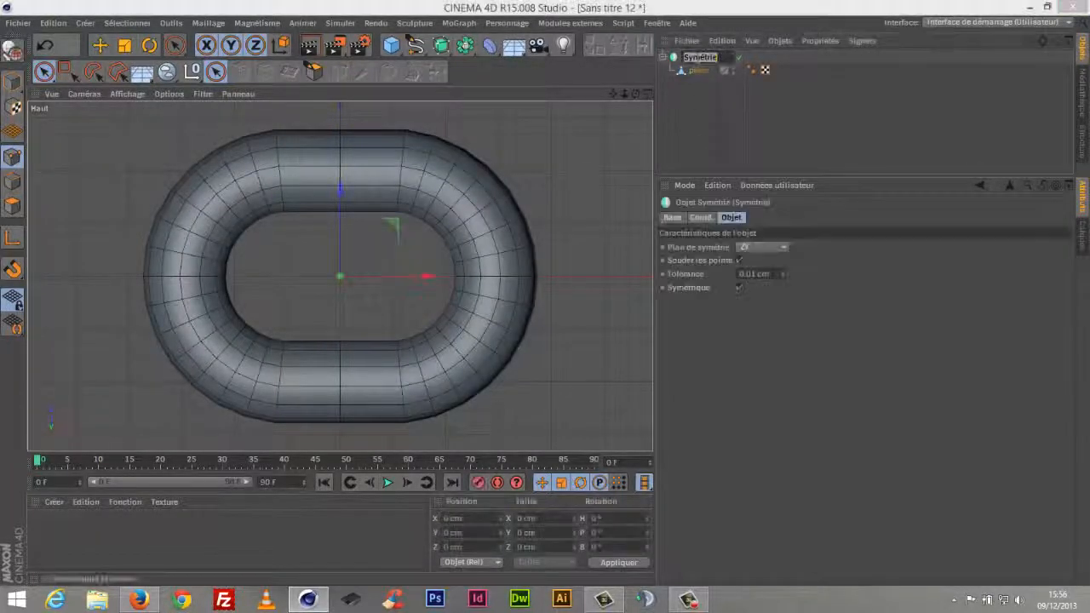
type("m")
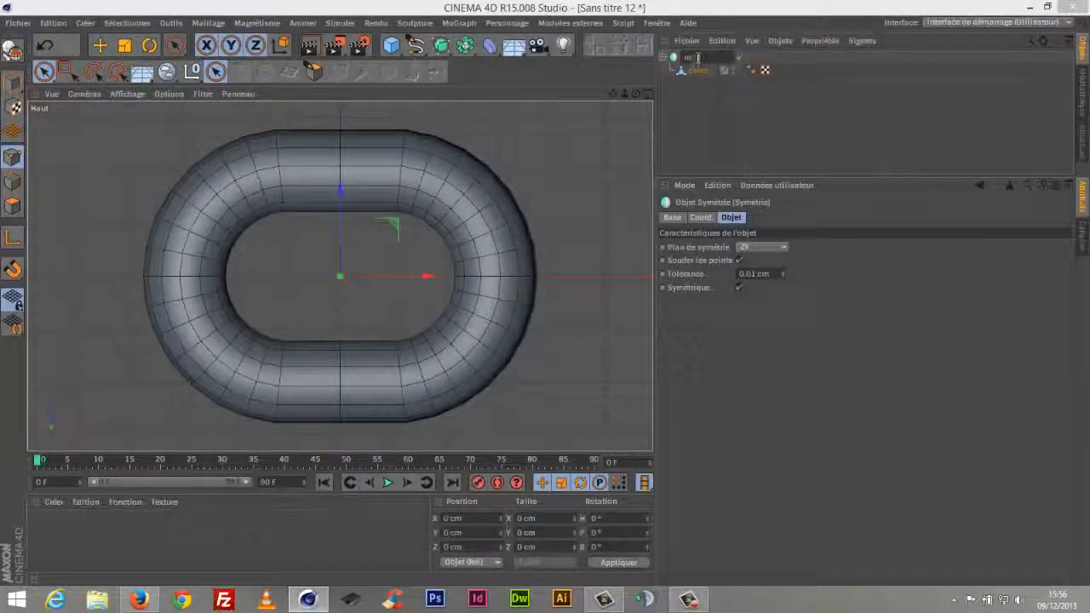
type("aillon")
key("Return")
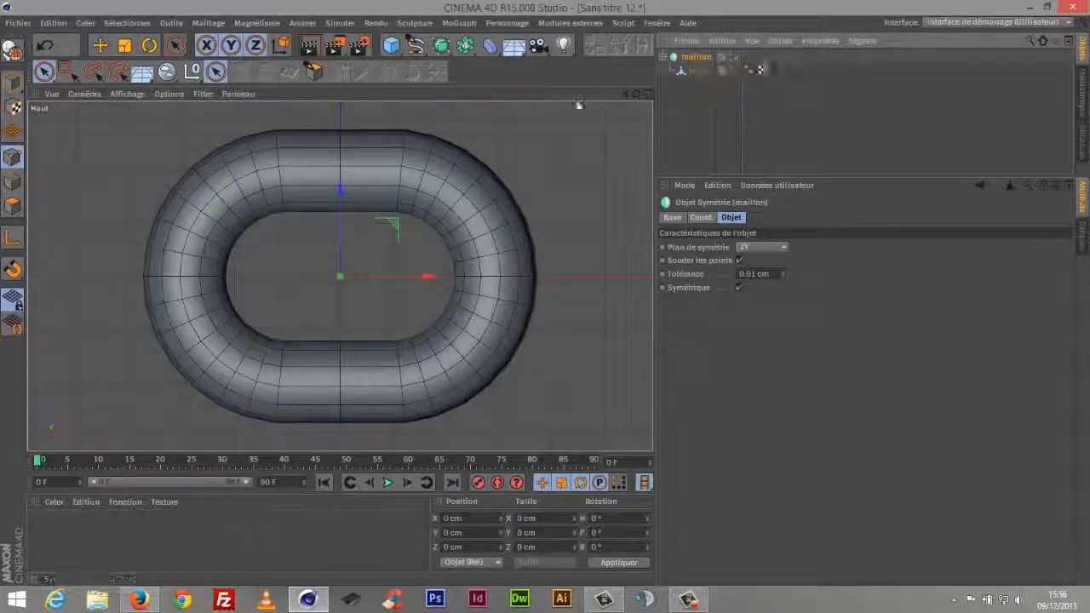
left_click(666, 58)
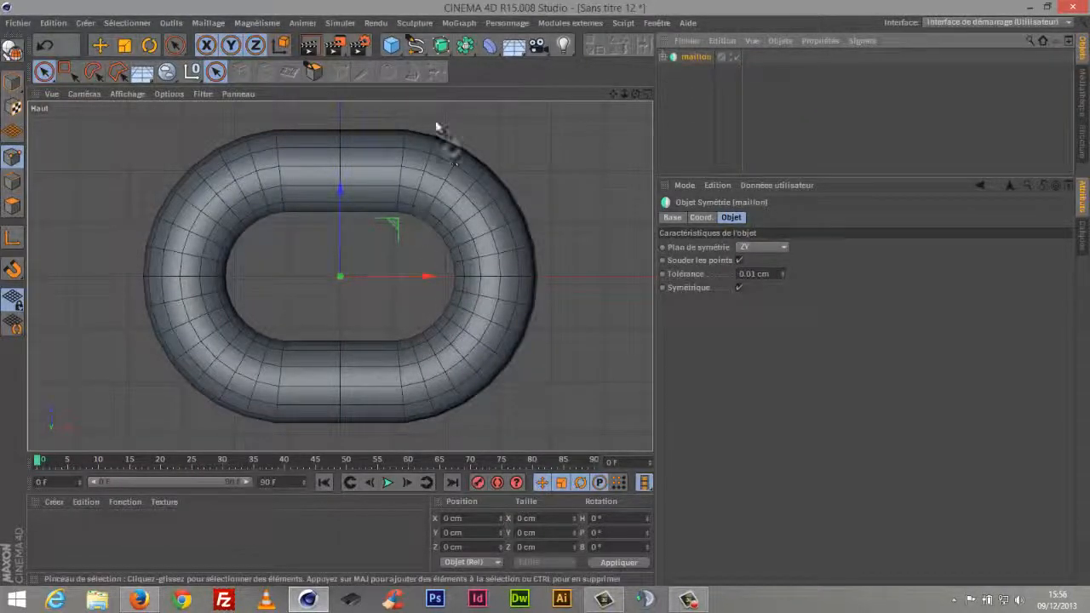
Add a MoGraph Cloner, rename it chaine, and make maillon its child.
left_click(465, 45)
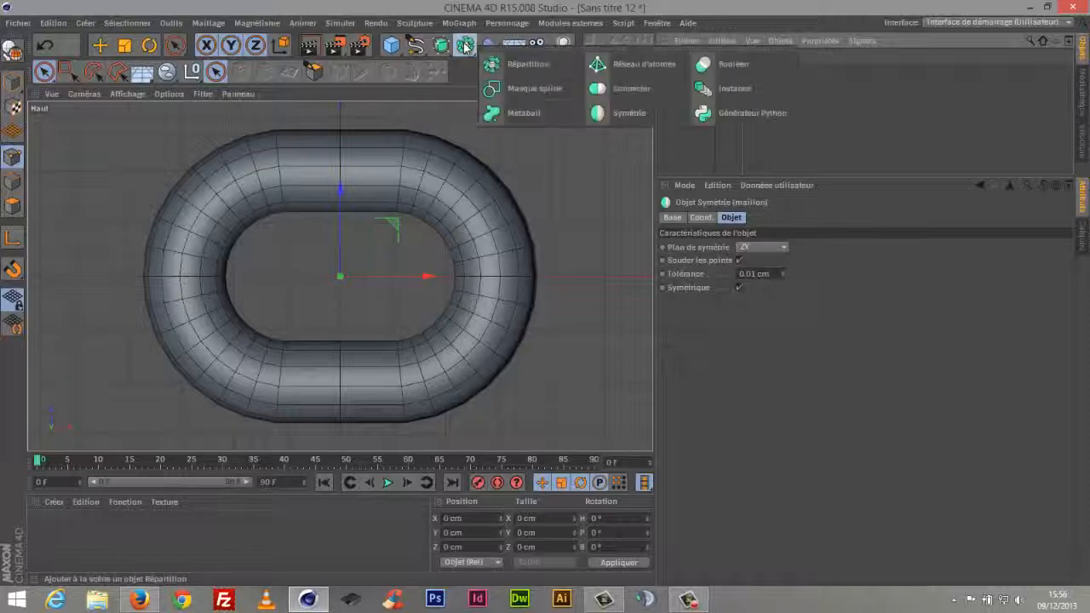
left_click(458, 23)
left_click(459, 23)
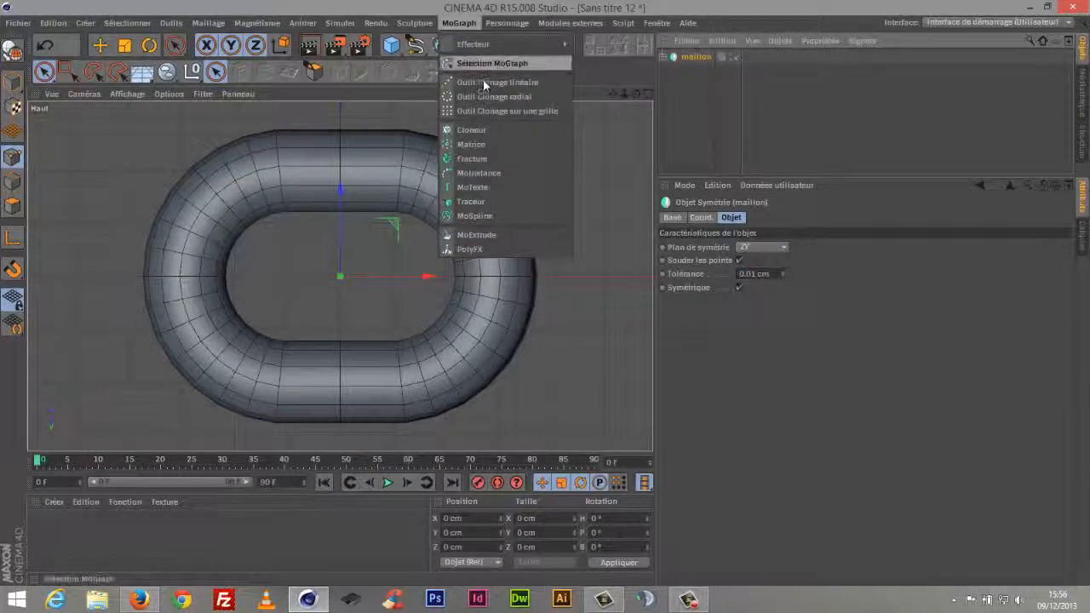
left_click(478, 131)
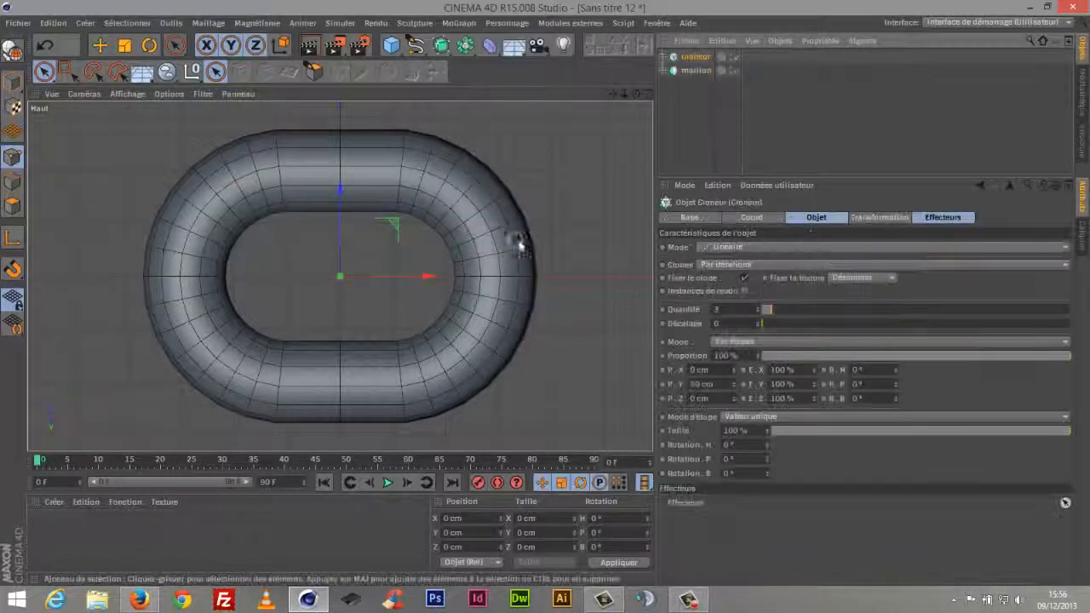
double_click(696, 57)
type("cl")
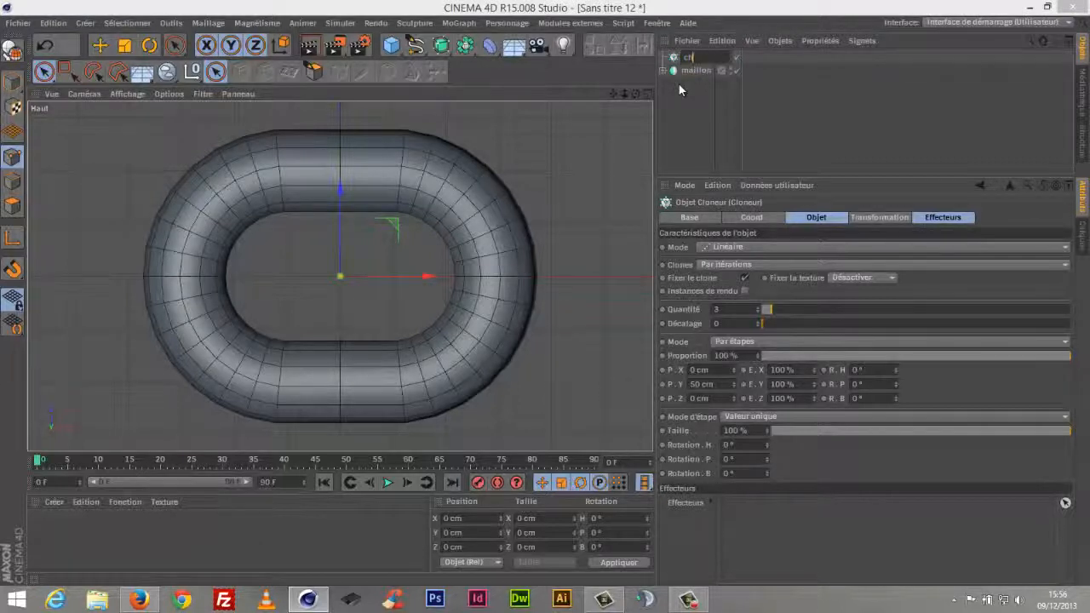
key("Return")
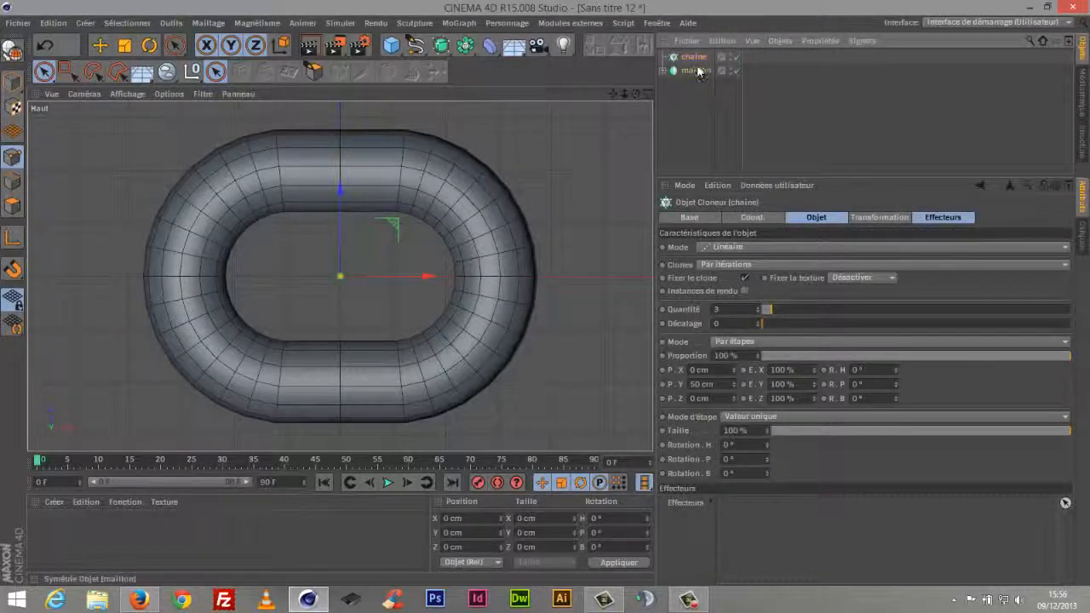
left_click_drag(687, 88, 694, 57)
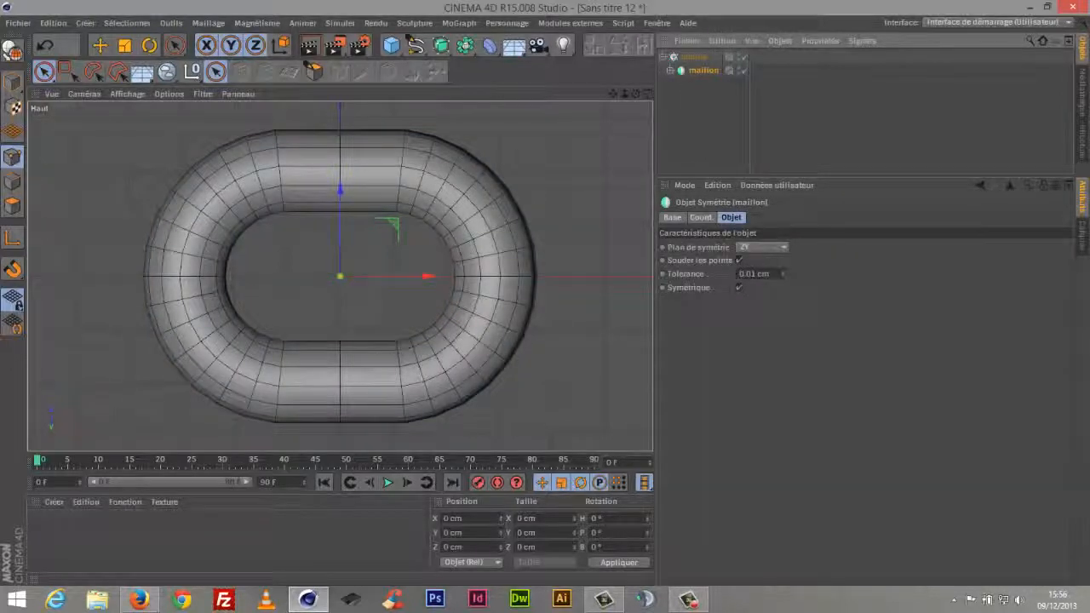
Save the project to the desktop under the file name chaine.
left_click(19, 24)
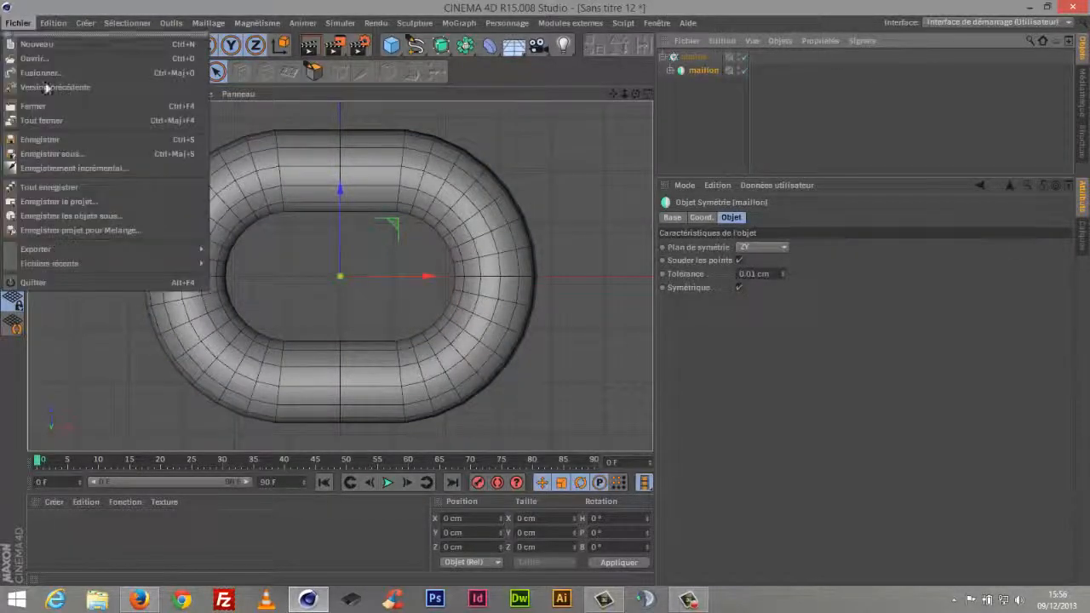
left_click(70, 154)
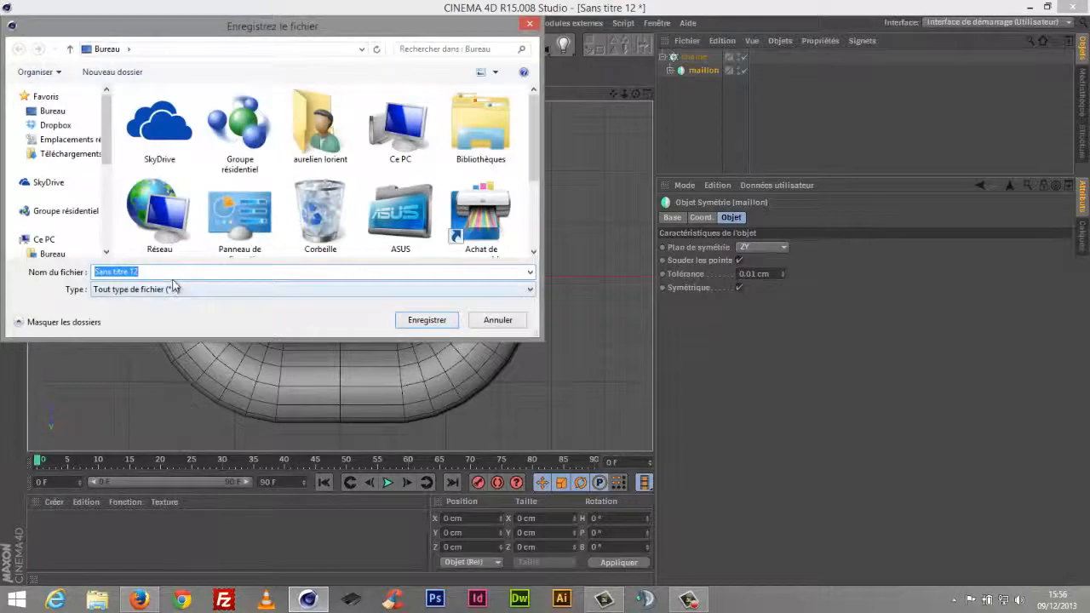
type("chaine")
key("Return")
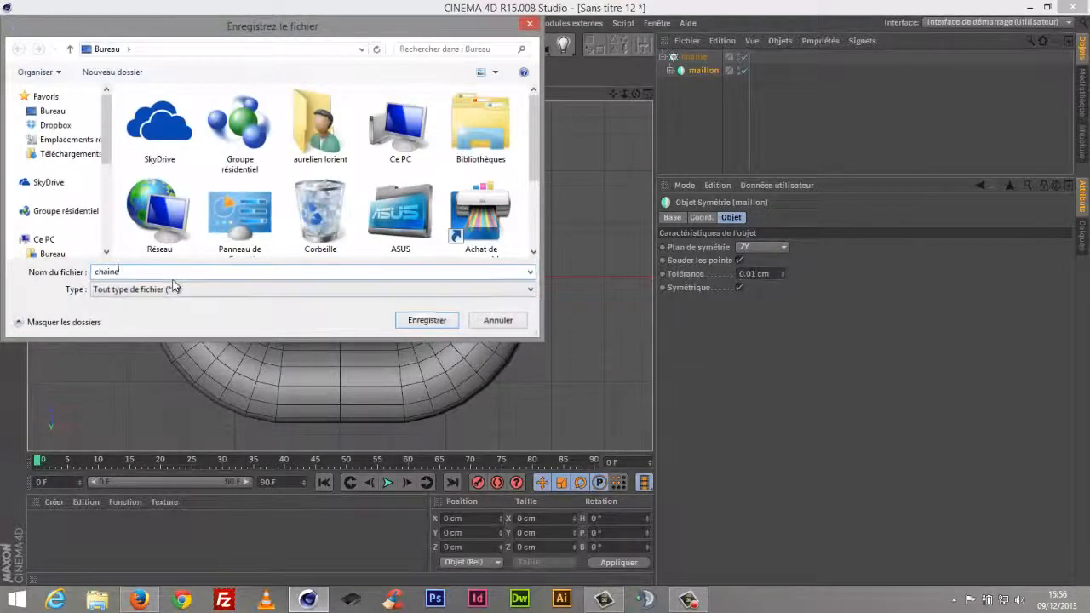
Draw a four-point S-shaped Bézier spline in the front view, running down towards the link and ending at about X 336 cm, Y 222 cm.
left_click(618, 353)
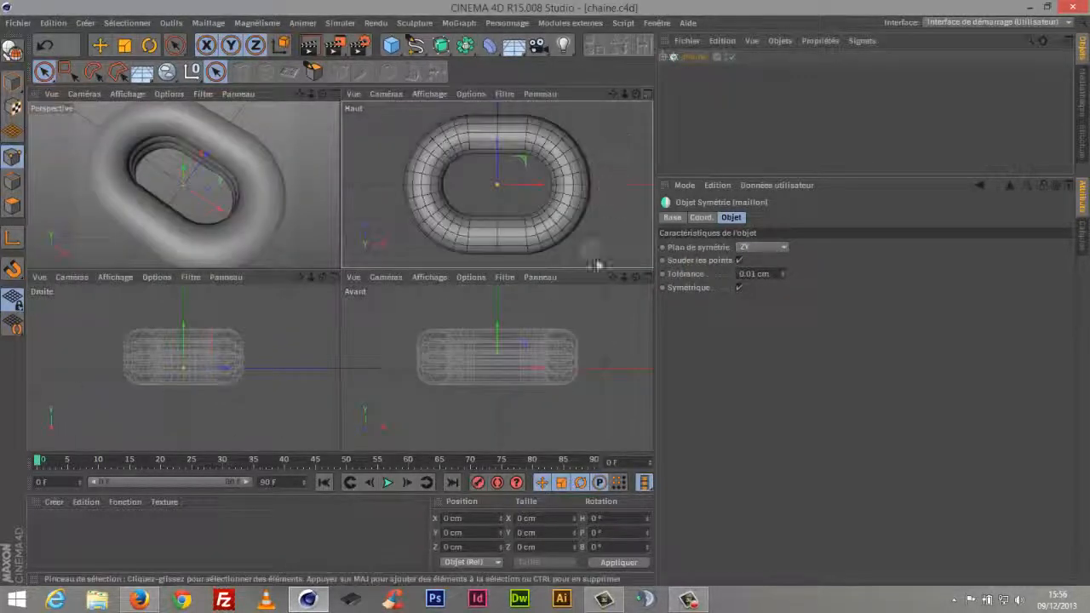
middle_click(638, 292)
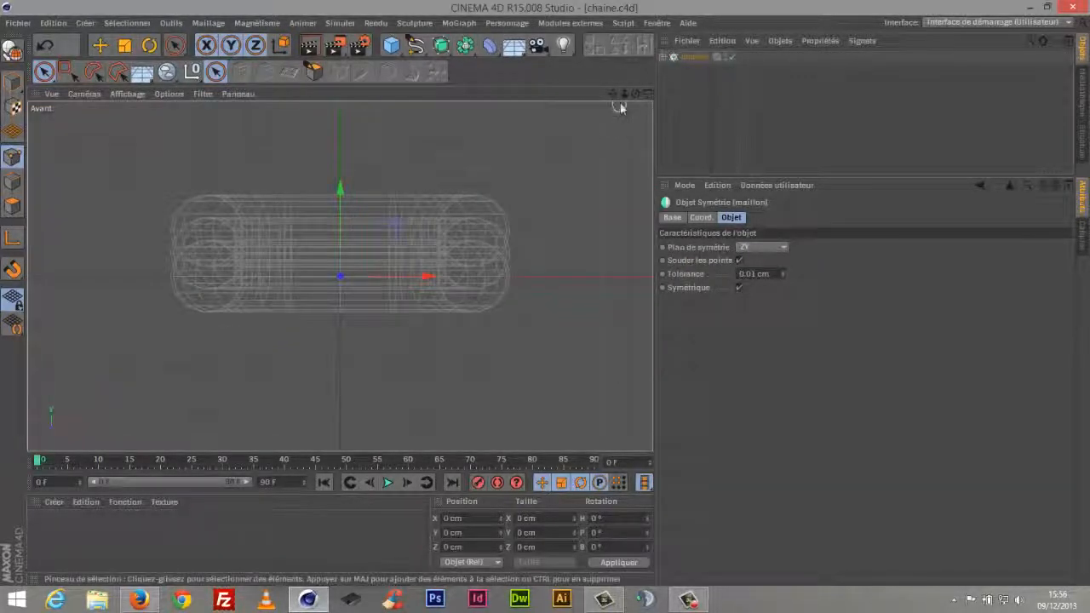
mouse_move(624, 95)
left_mouse_down()
mouse_move(607, 272)
mouse_move(613, 151)
mouse_move(614, 242)
left_mouse_up()
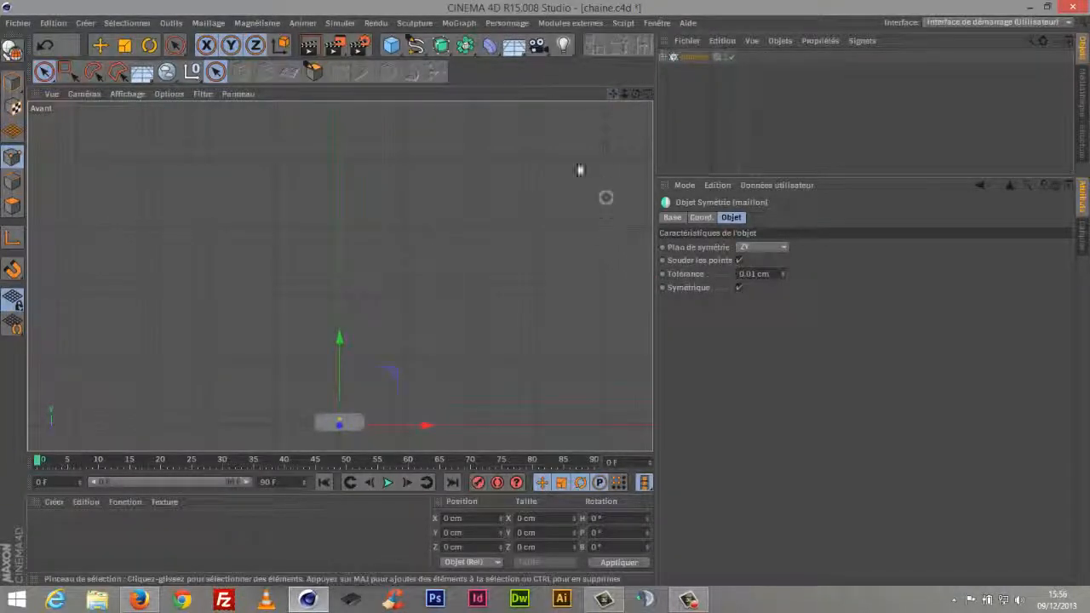
left_click(415, 45)
left_click(535, 66)
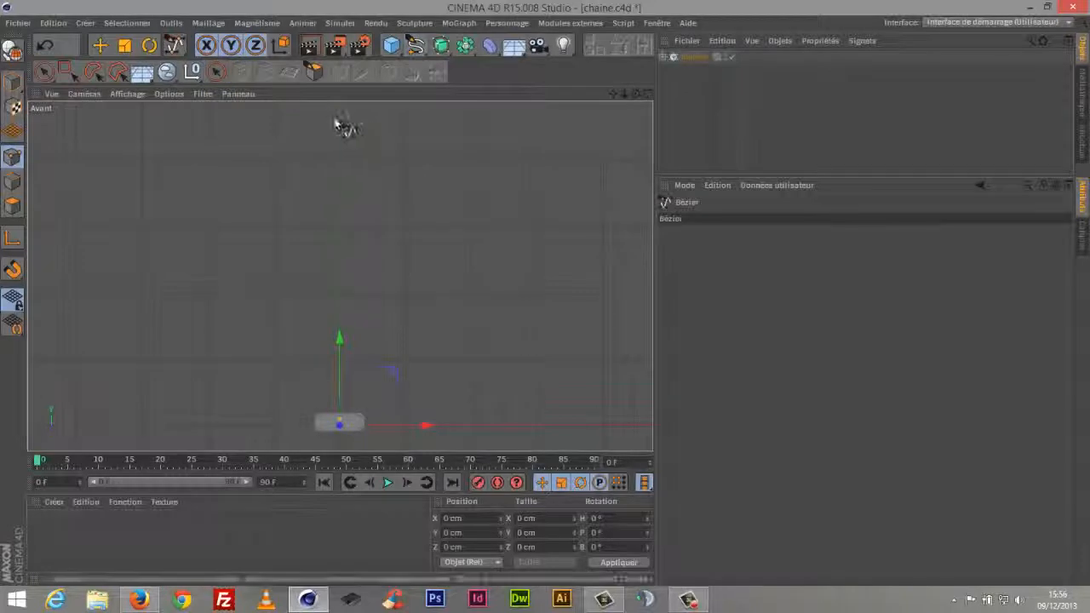
left_click(370, 111)
left_click_drag(246, 238, 242, 253)
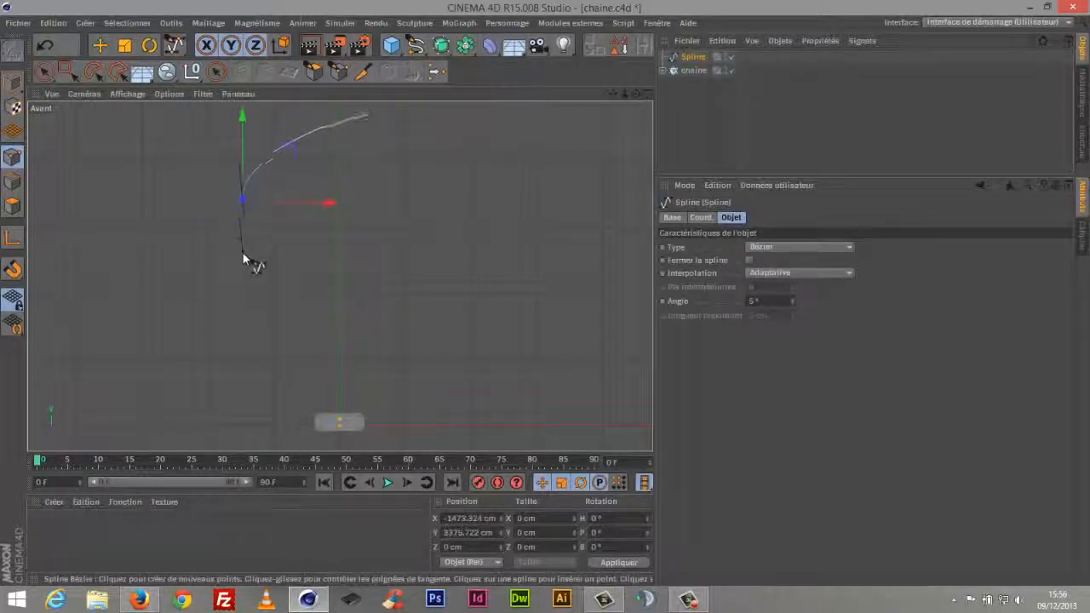
left_click_drag(429, 329, 428, 377)
left_click(430, 377)
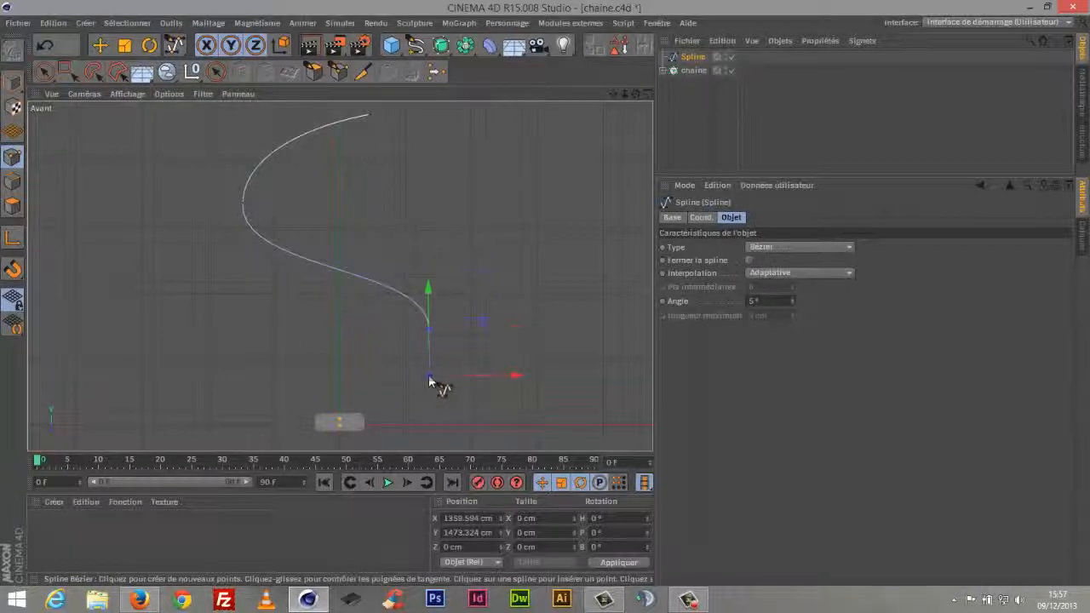
left_click(347, 386)
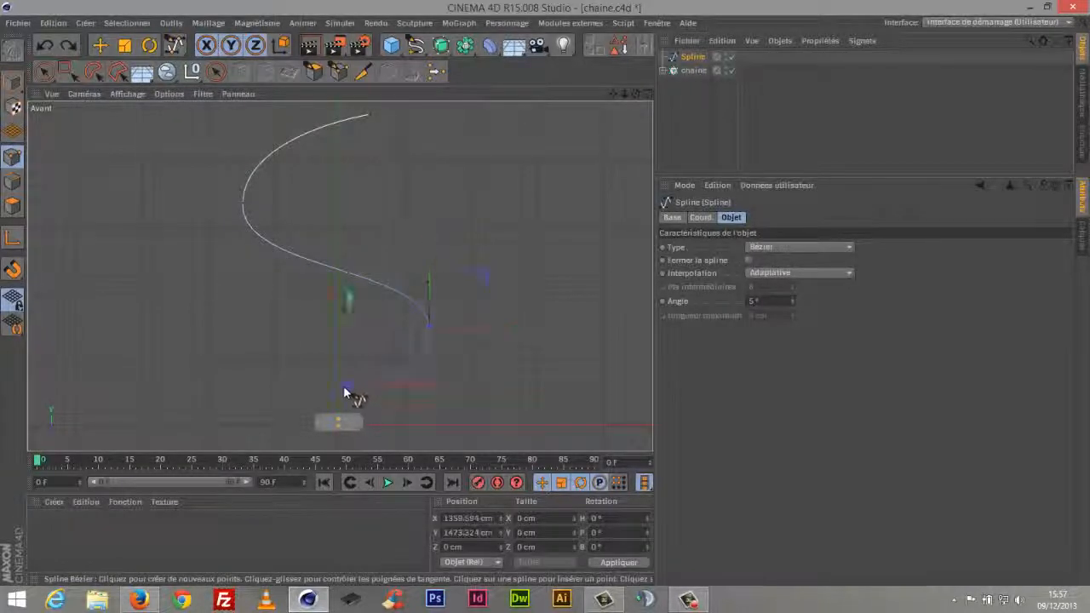
left_click_drag(409, 333, 418, 369)
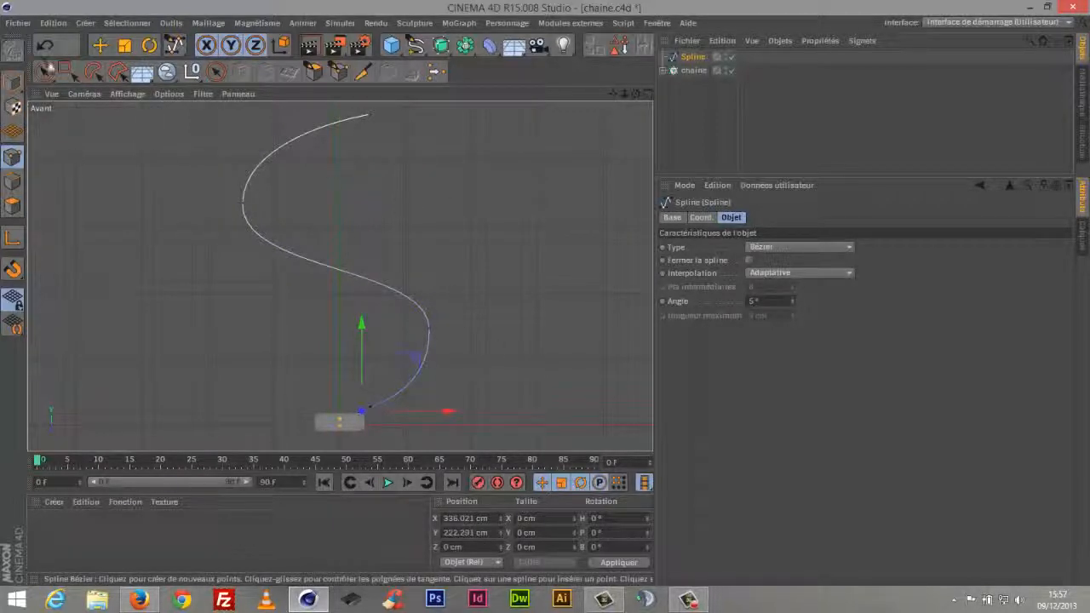
left_click(44, 71)
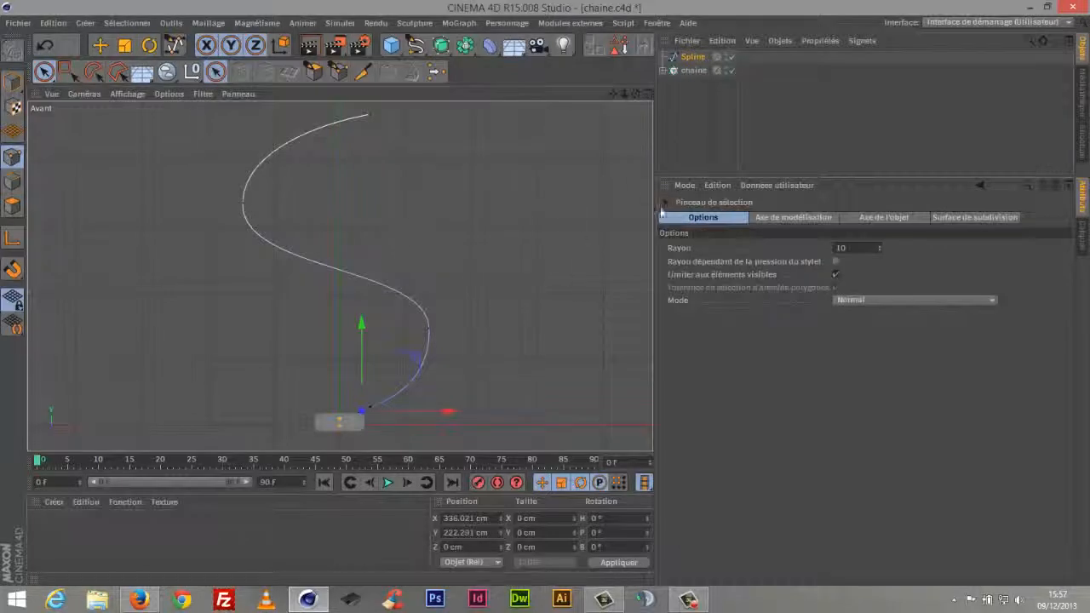
Add a MoGraph Spline effector to the scene without any object selected.
left_click(693, 70)
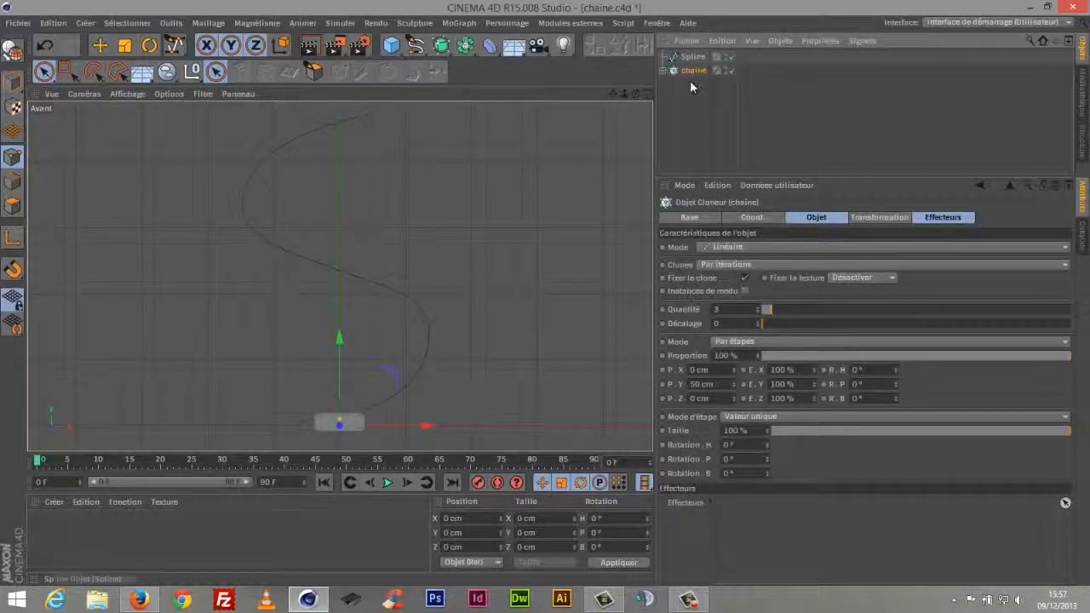
left_click(691, 85)
left_click(458, 23)
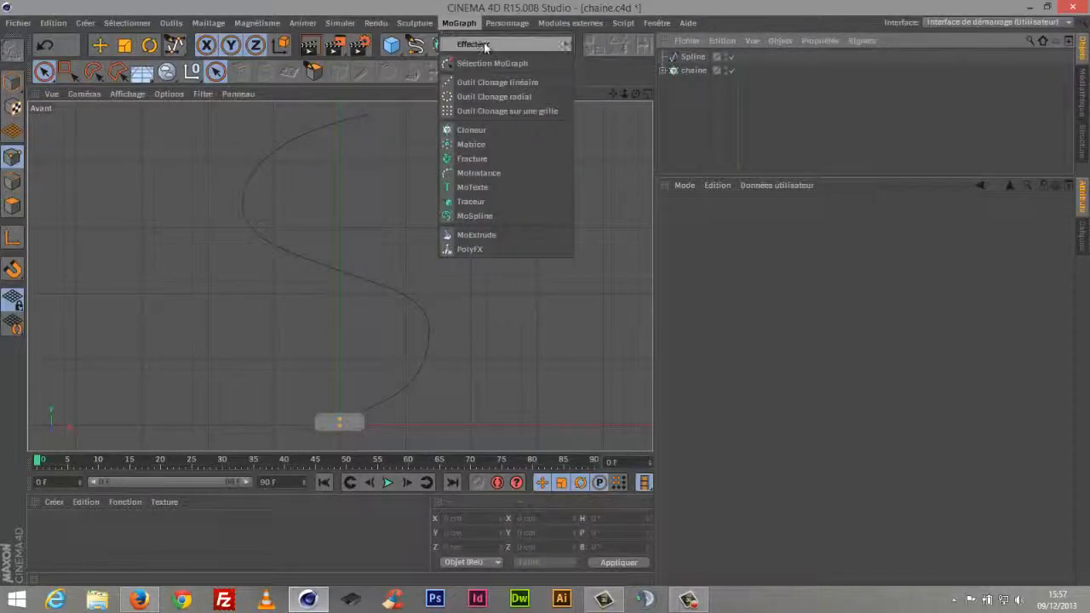
mouse_move(484, 44)
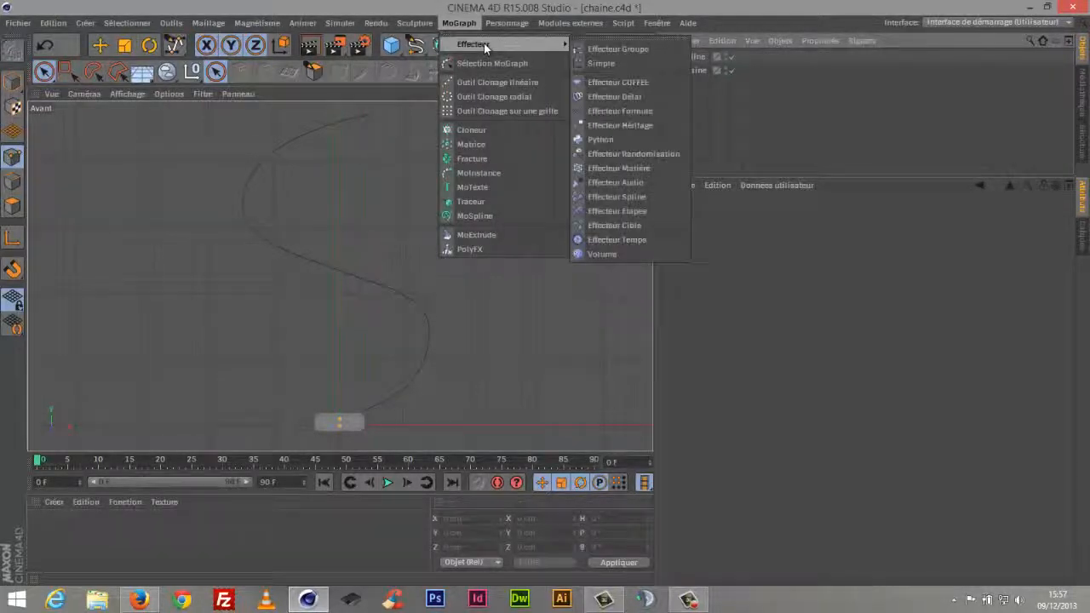
left_click(647, 196)
Rename the S-shaped Bézier spline chemin.
left_click(694, 70)
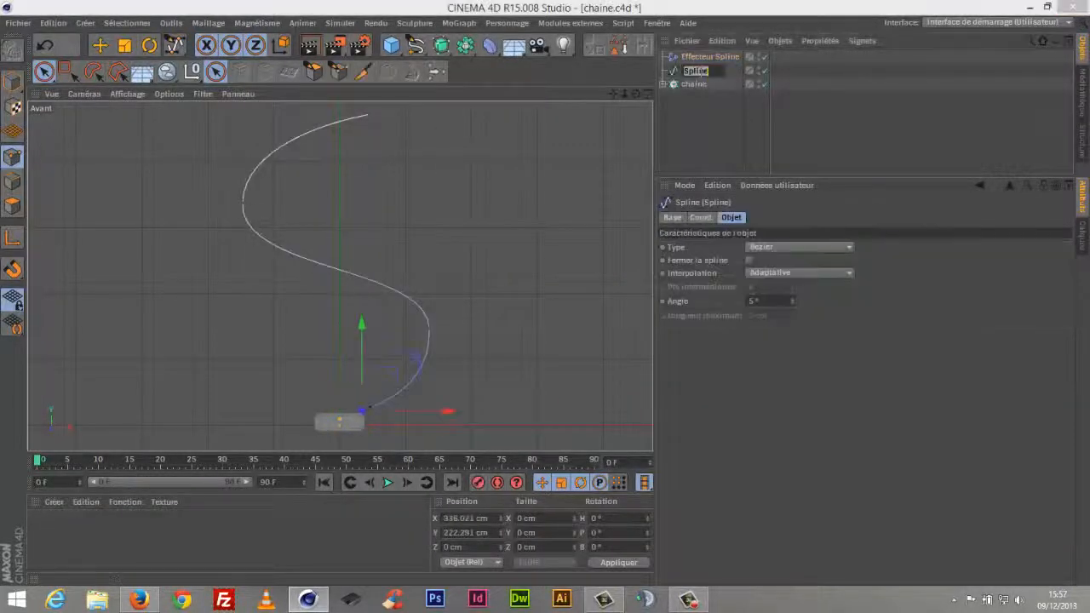
type("chem")
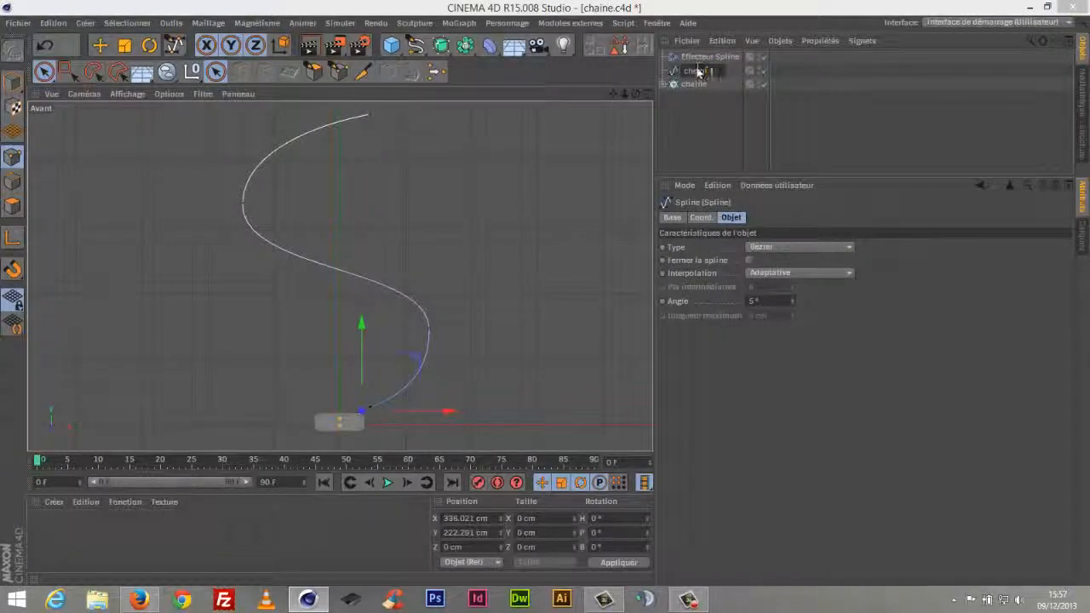
type("in")
key("Return")
Assign chemin as the path spline of the Spline effector.
left_click(707, 57)
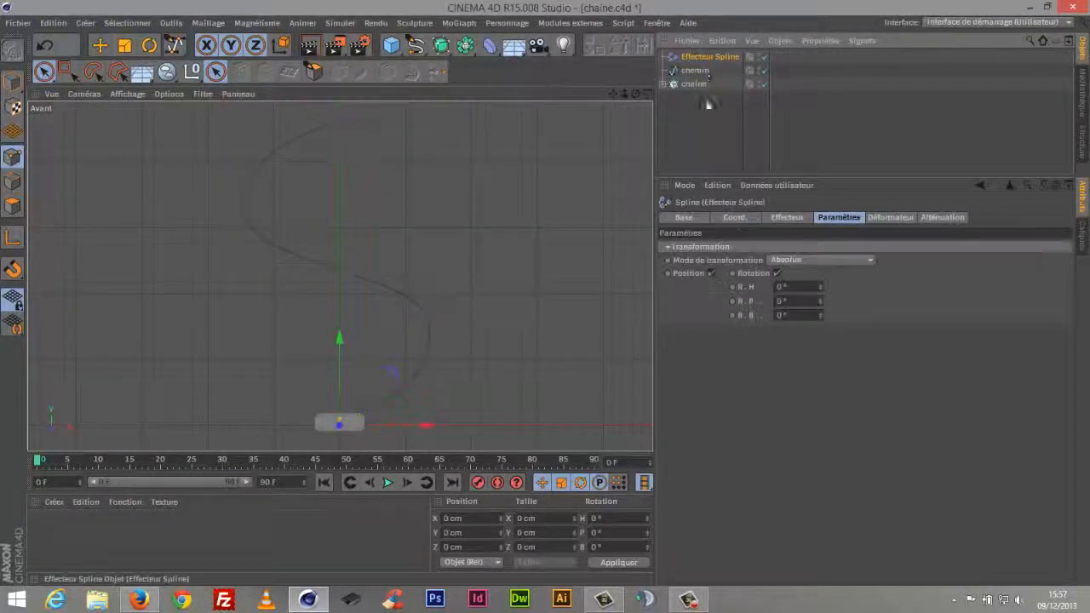
left_click(787, 218)
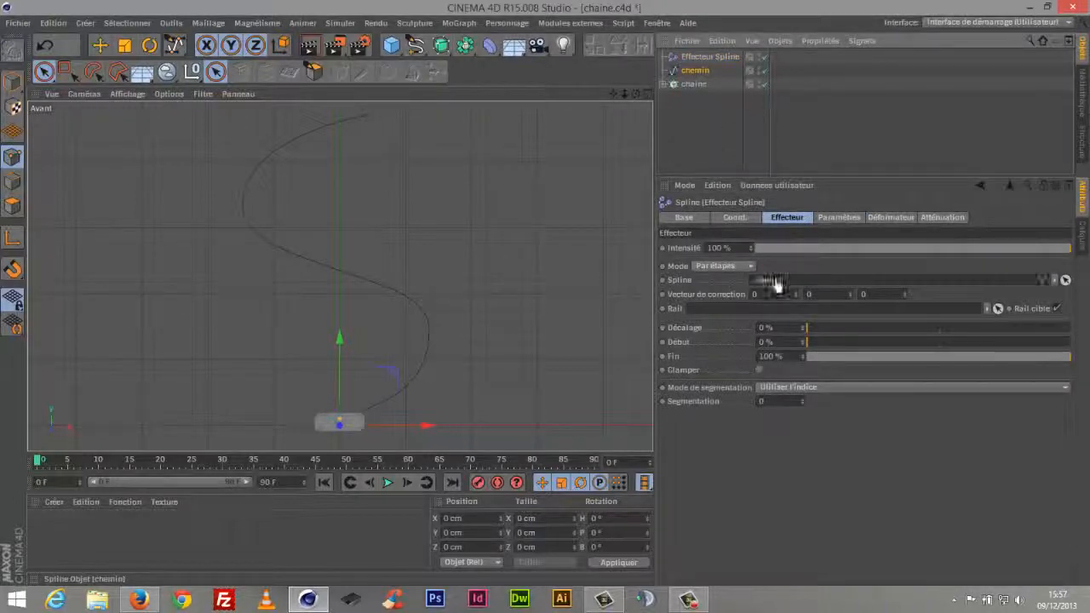
left_click_drag(777, 286, 778, 283)
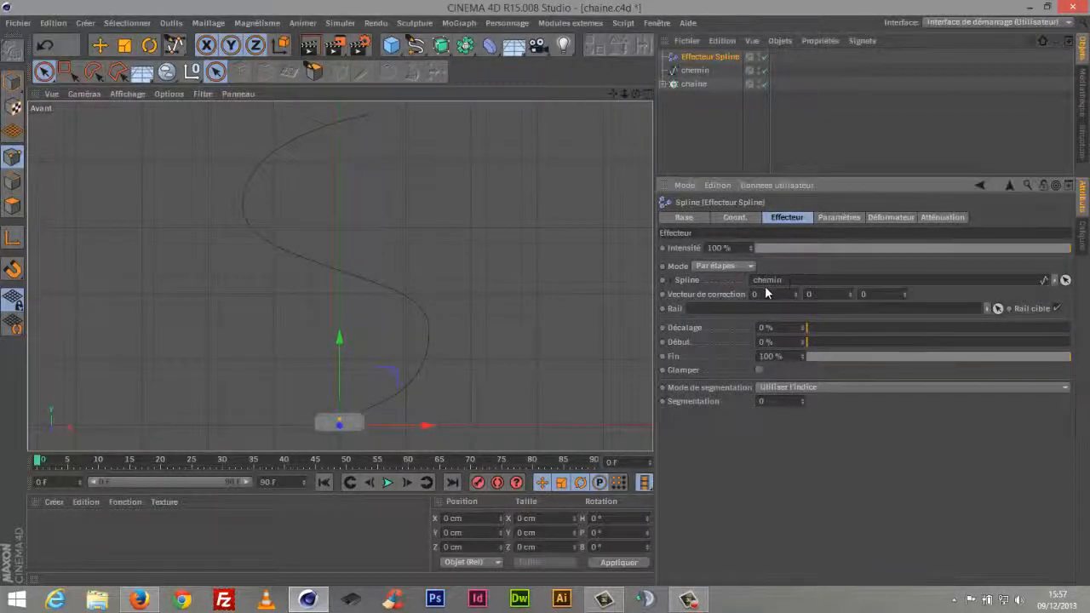
Clear the effector's spline reference and delete the Spline effector.
left_click(1054, 280)
left_click(1060, 294)
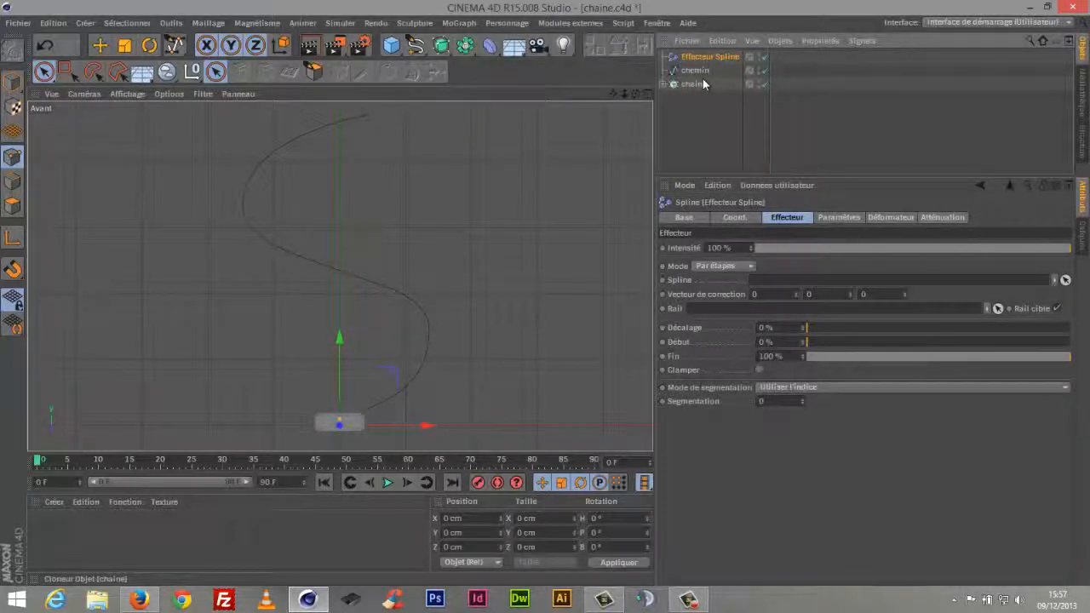
key("Delete")
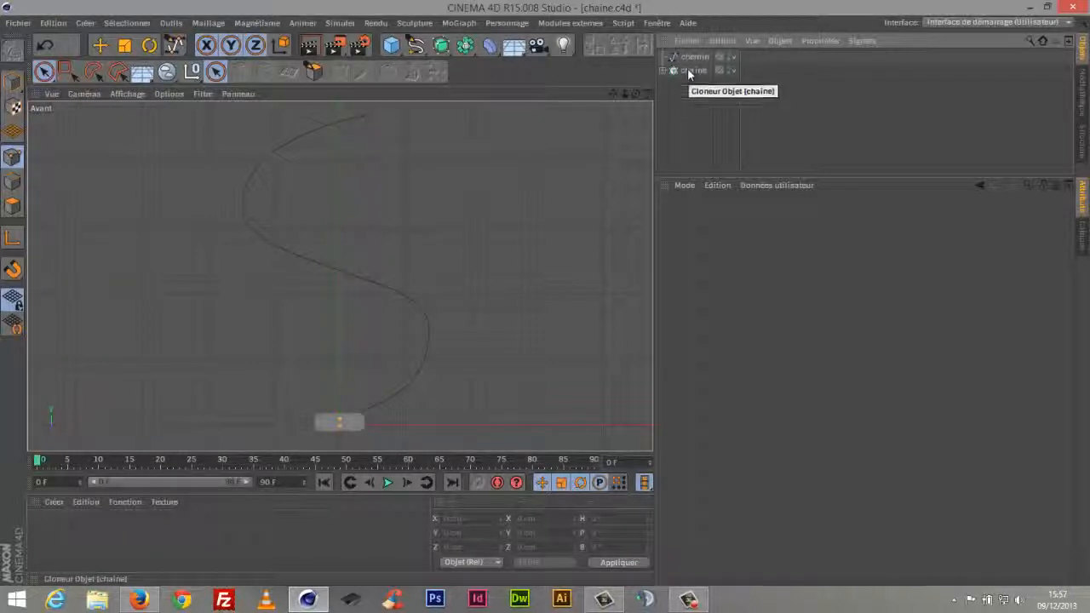
Add a MoGraph Spline effector to the chaine cloner and assign chemin as its path spline.
left_click(688, 74)
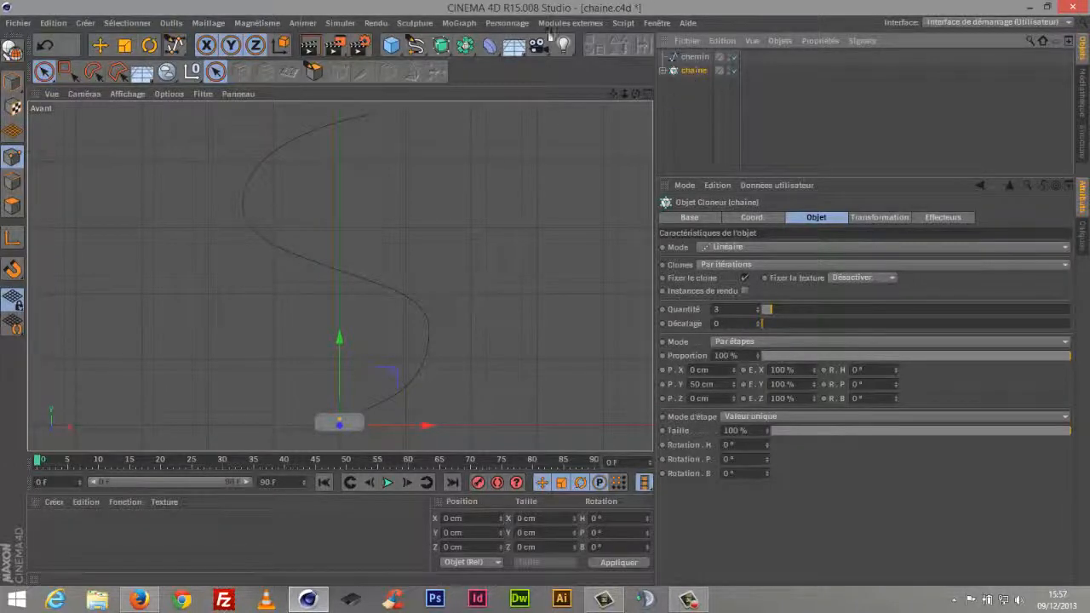
left_click(464, 24)
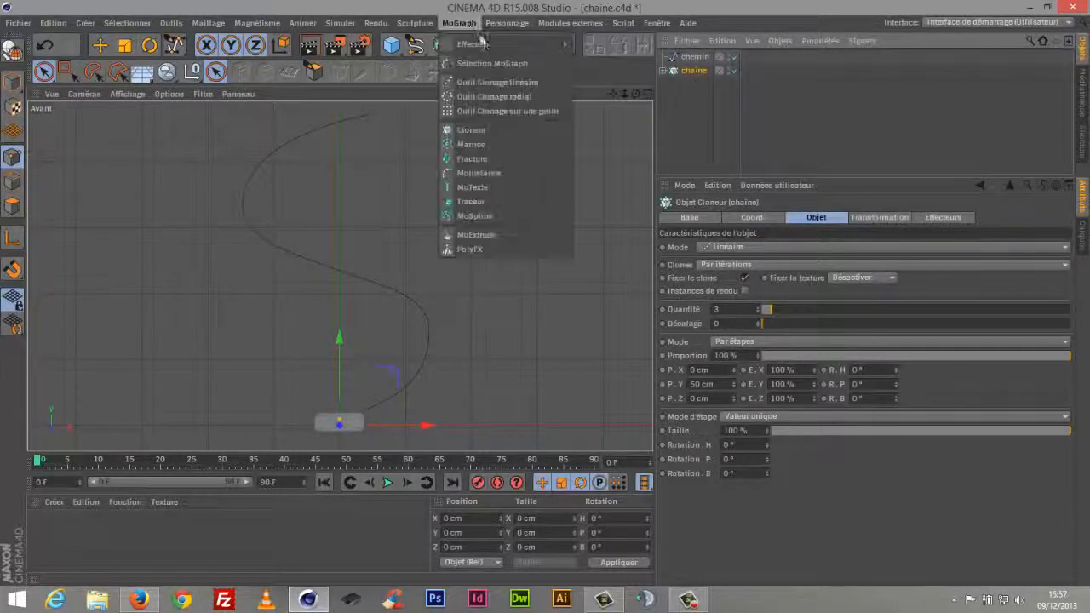
mouse_move(492, 43)
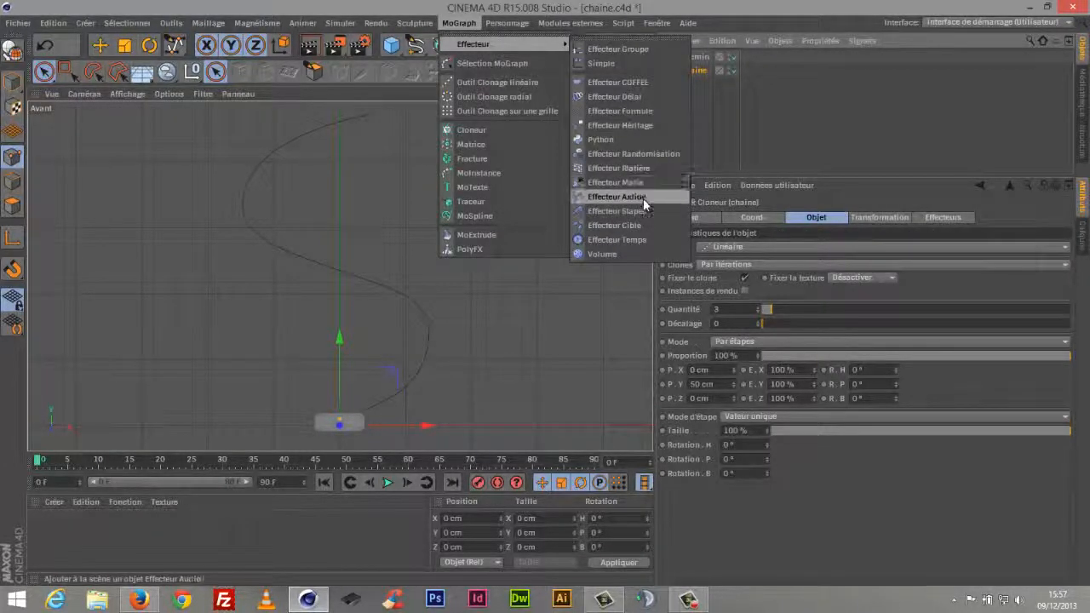
left_click(643, 196)
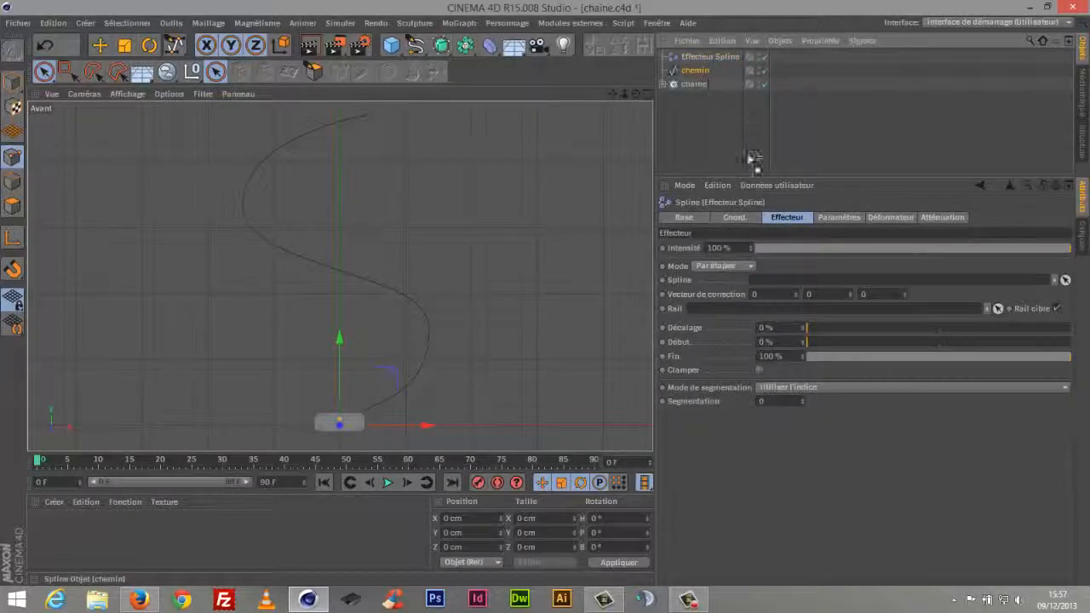
left_click_drag(782, 294, 785, 281)
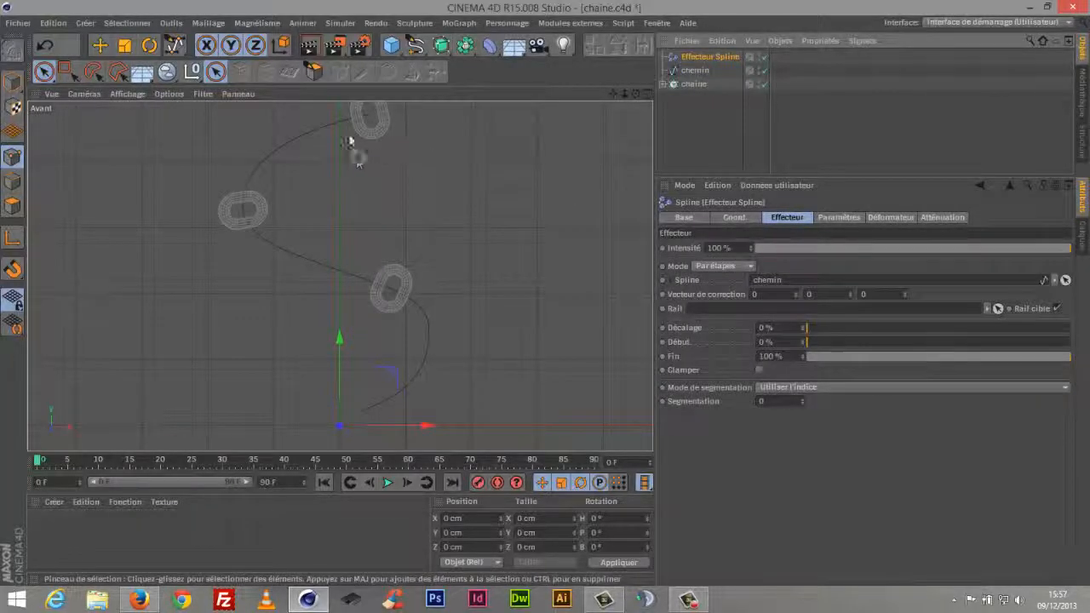
Set the chaine cloner's quantity to 30 clones.
mouse_move(616, 93)
left_mouse_down()
mouse_move(625, 190)
mouse_move(613, 113)
left_mouse_up()
left_click_drag(649, 211, 559, 135)
left_click_drag(349, 150, 378, 136)
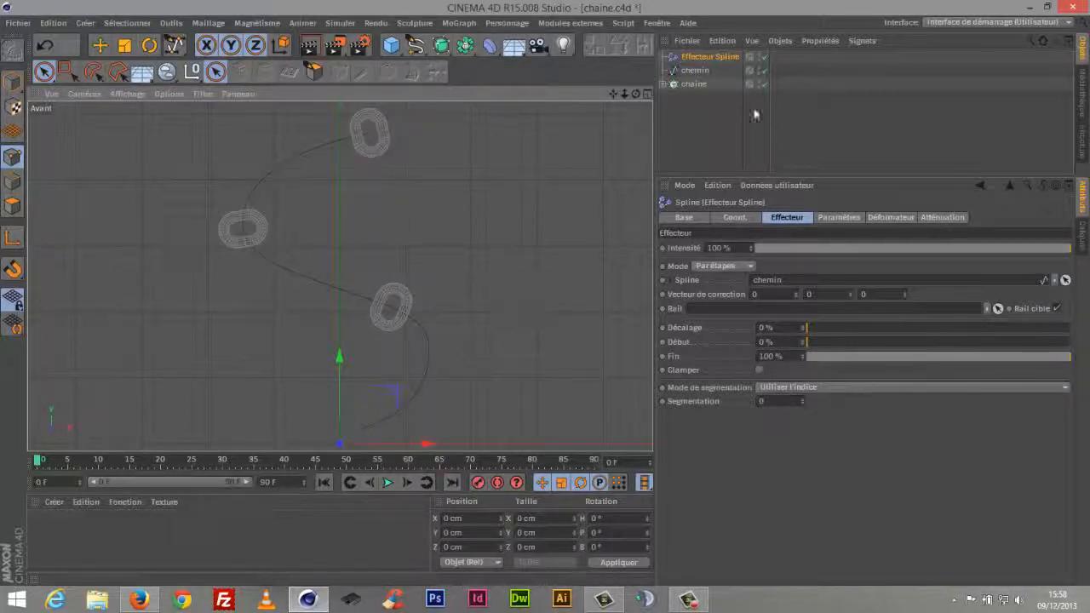
left_click(693, 83)
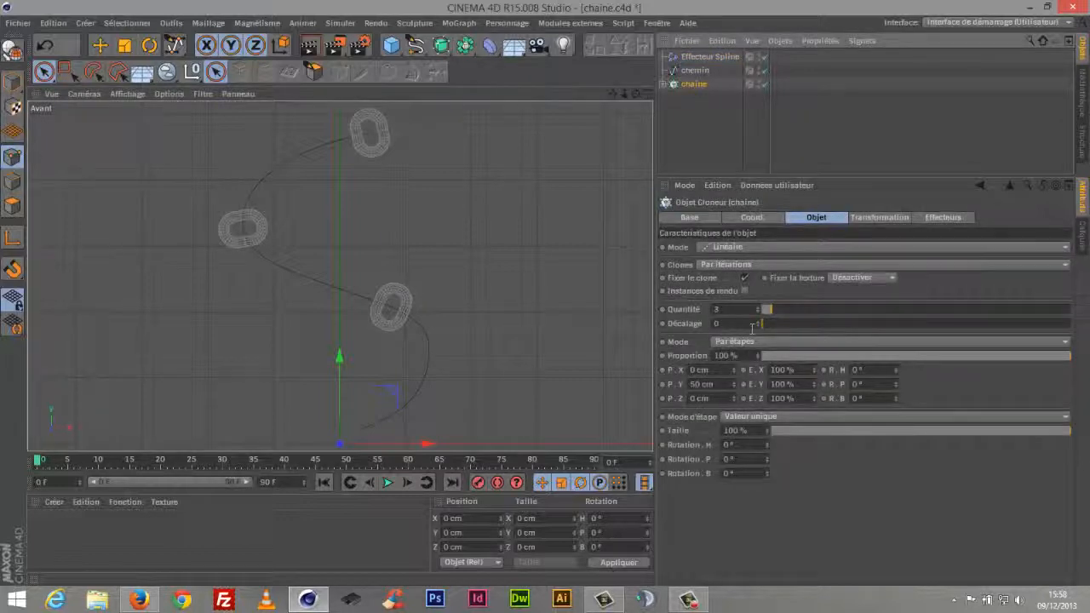
mouse_move(761, 313)
left_mouse_down()
mouse_move(760, 293)
mouse_move(757, 305)
left_mouse_up()
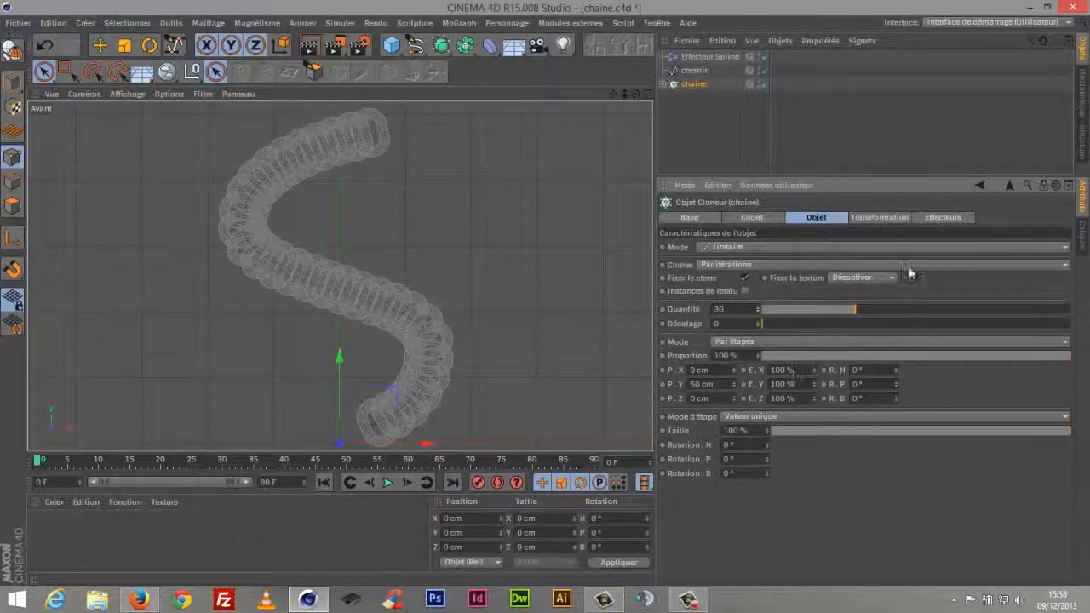
Set the Spline effector's heading rotation (R.H) to 90° so the links follow the path lengthwise.
left_click(709, 56)
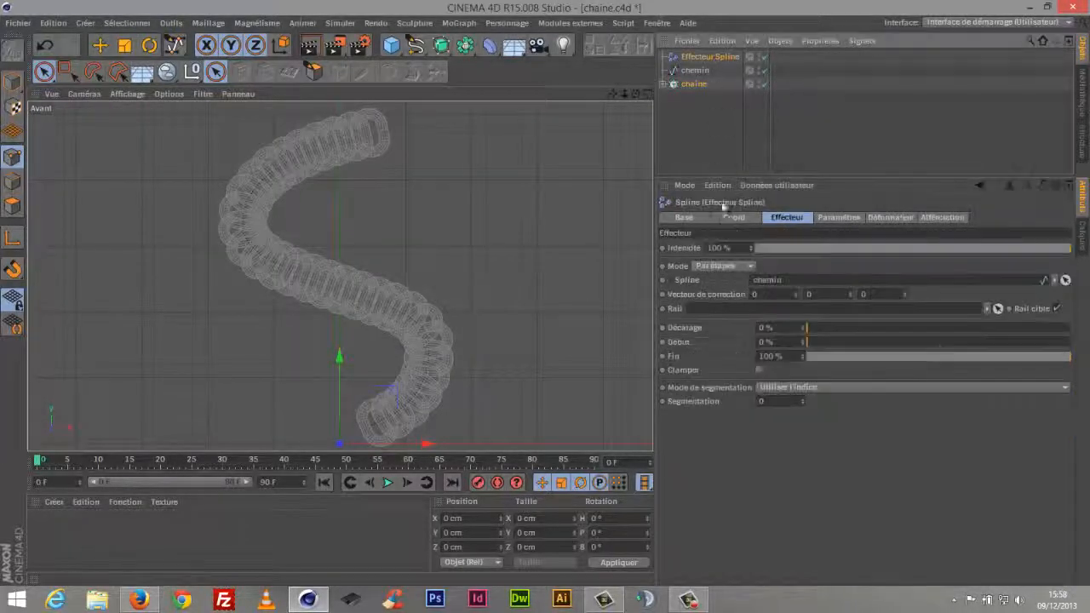
left_click(835, 218)
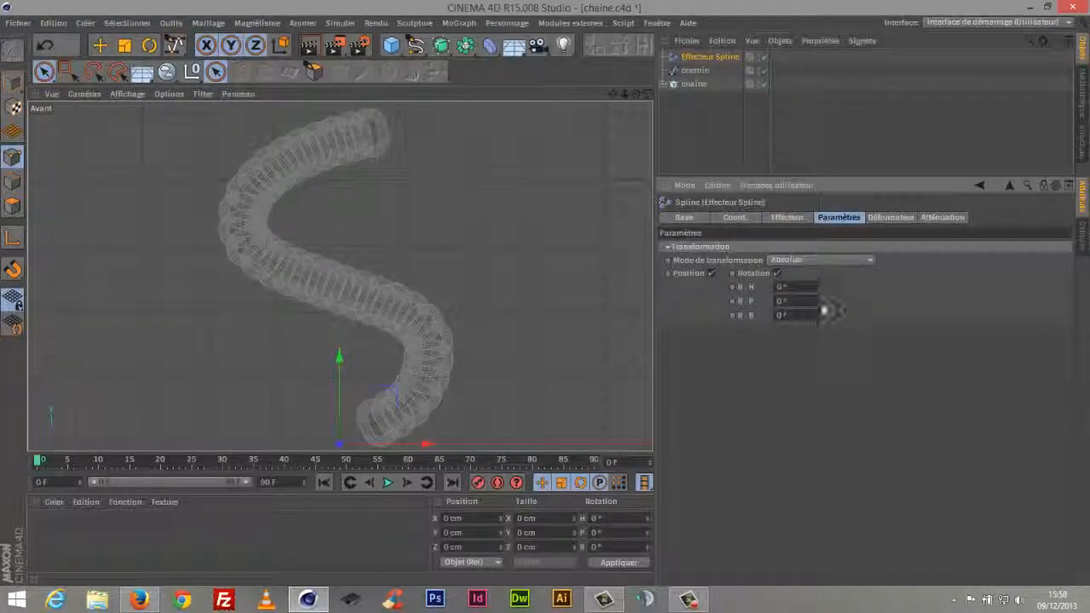
left_click_drag(820, 301, 818, 222)
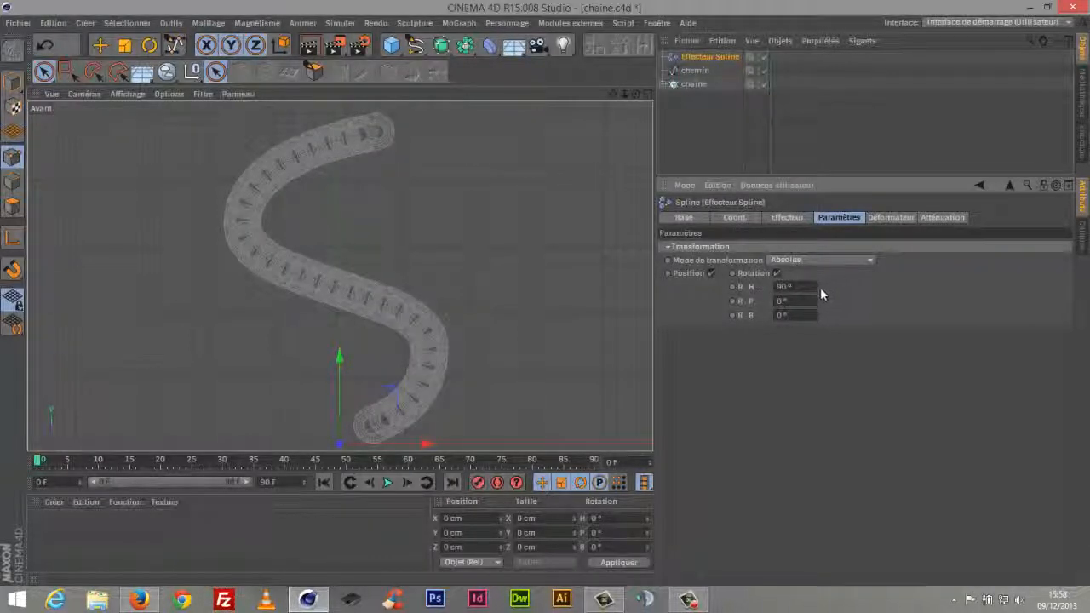
mouse_move(820, 287)
left_mouse_down()
mouse_move(827, 344)
mouse_move(821, 289)
left_mouse_up()
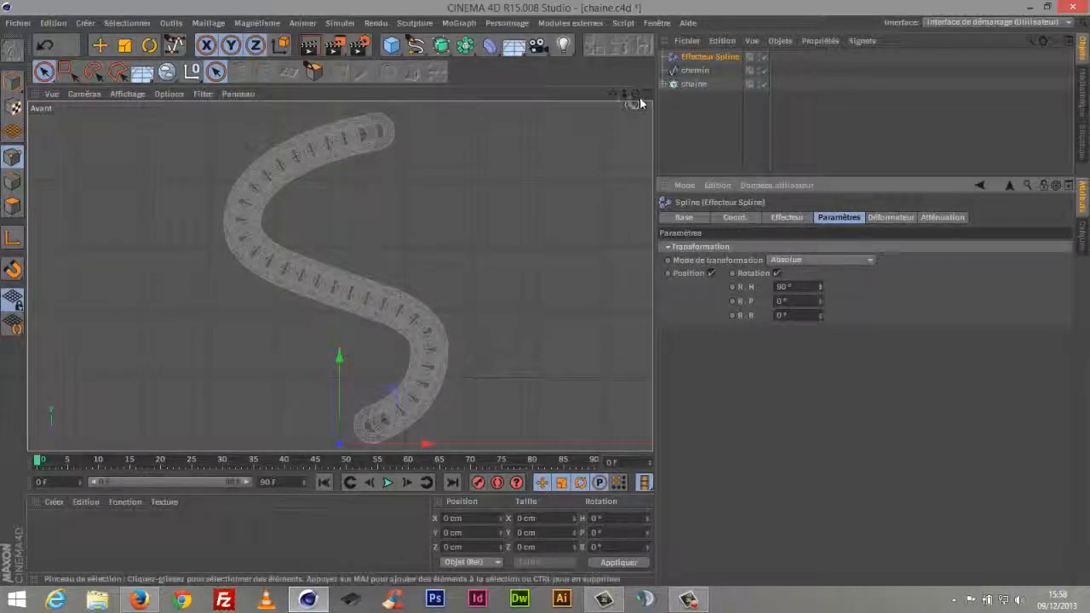
Reduce the chaine cloner's quantity to 19 while checking how neighbouring links interlock up close.
left_click_drag(624, 93, 795, 106)
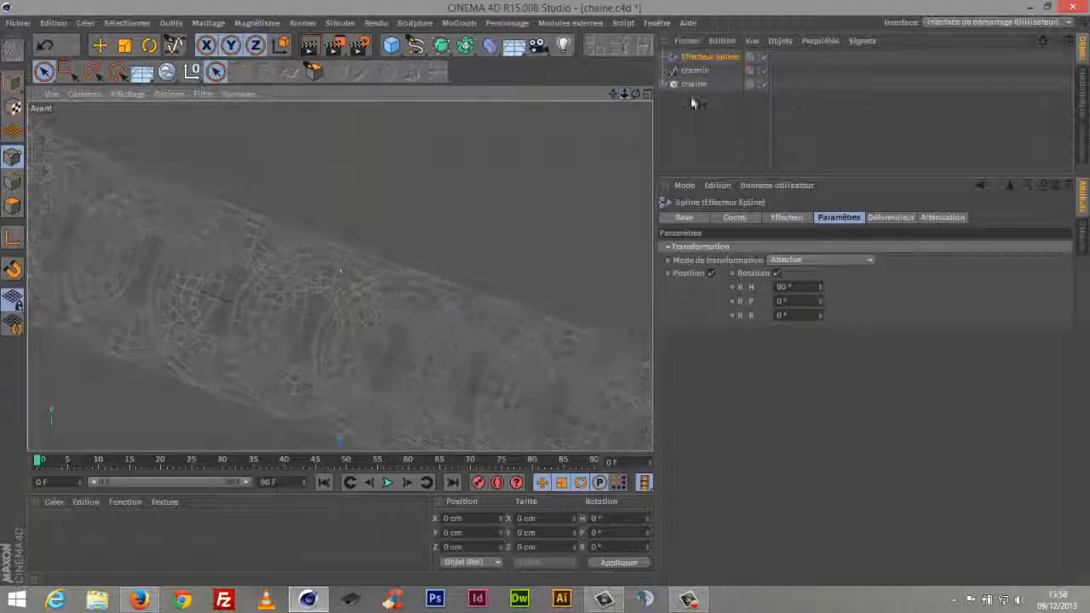
left_click_drag(621, 94, 453, 176)
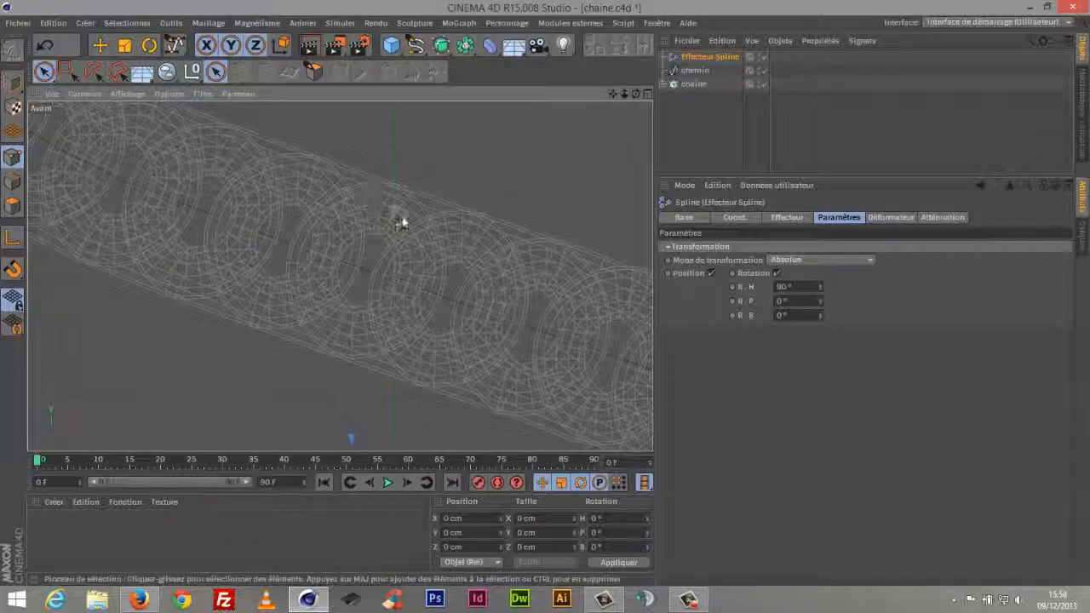
left_click_drag(381, 223, 422, 216, "alt")
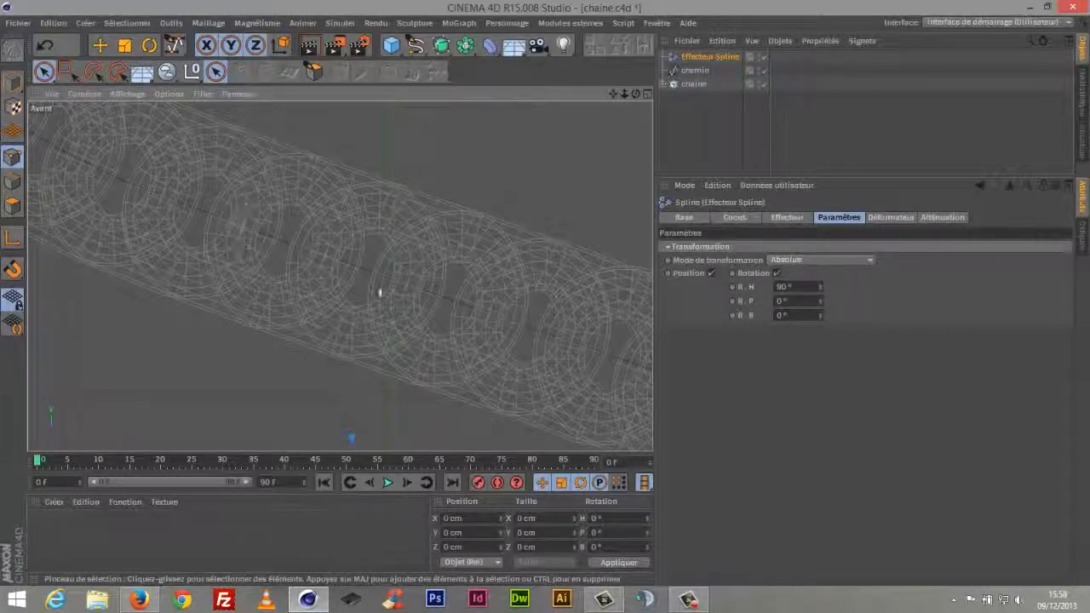
left_click(685, 84)
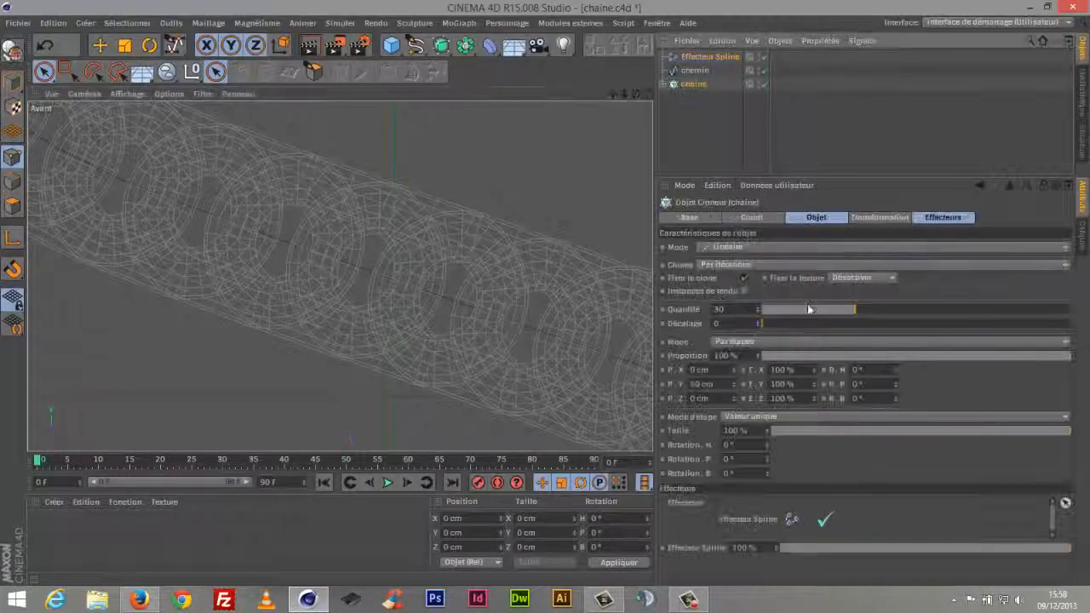
left_click(758, 312)
left_click(758, 313)
left_click(758, 312)
left_click(758, 313)
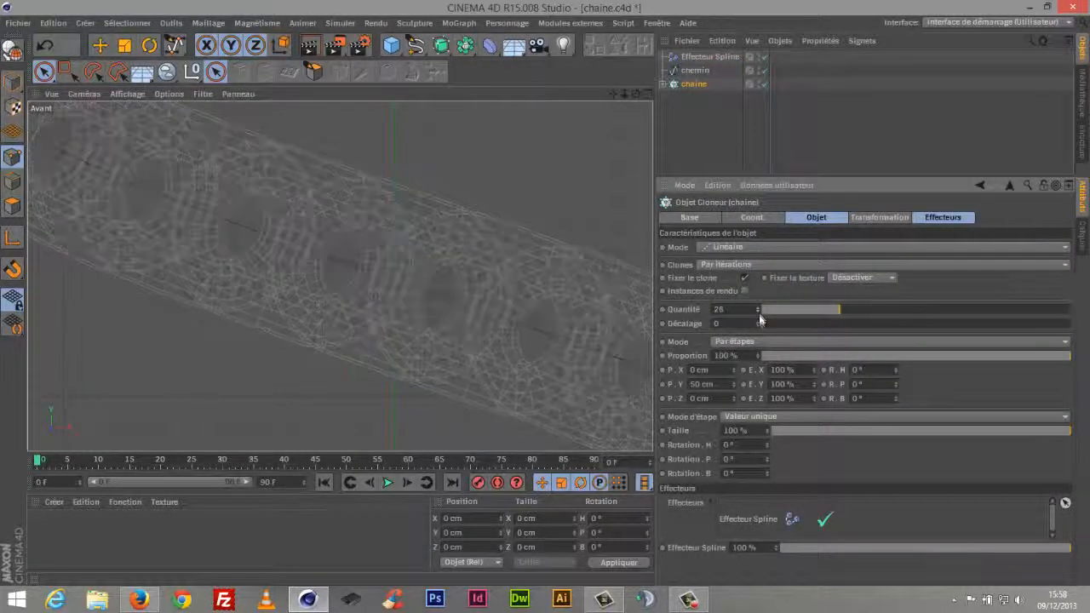
left_click(757, 312)
left_click(758, 313)
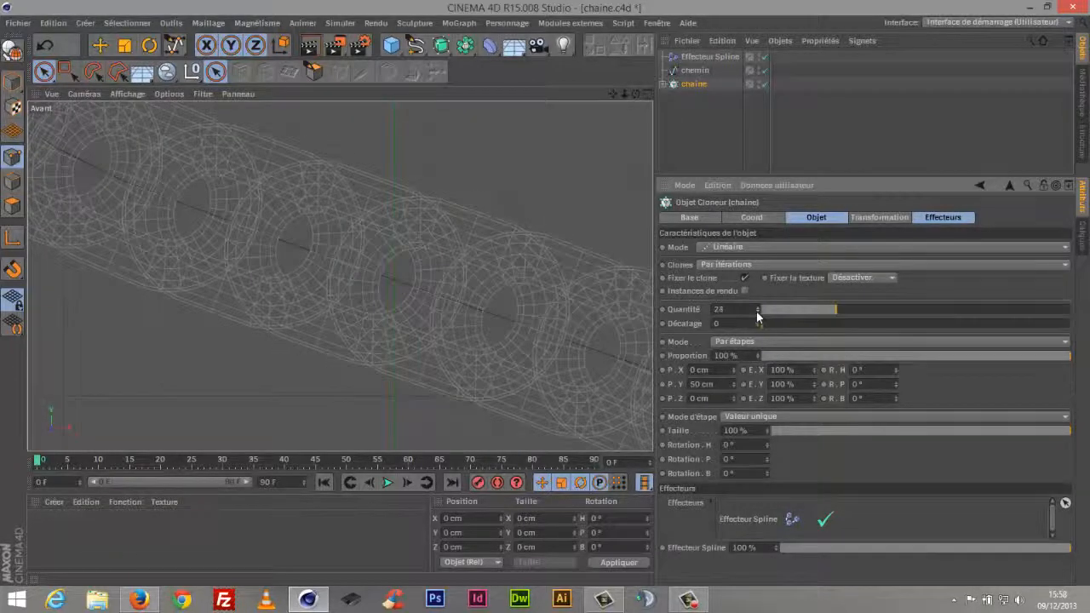
left_click(758, 313)
left_click(758, 313)
left_click(758, 313)
left_click(758, 313)
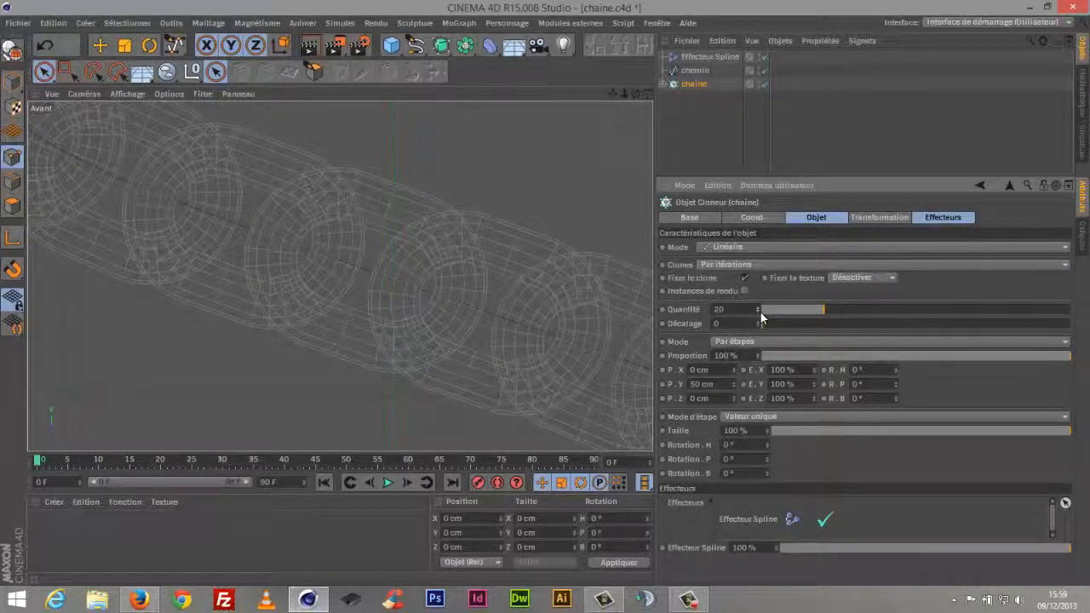
left_click(758, 312)
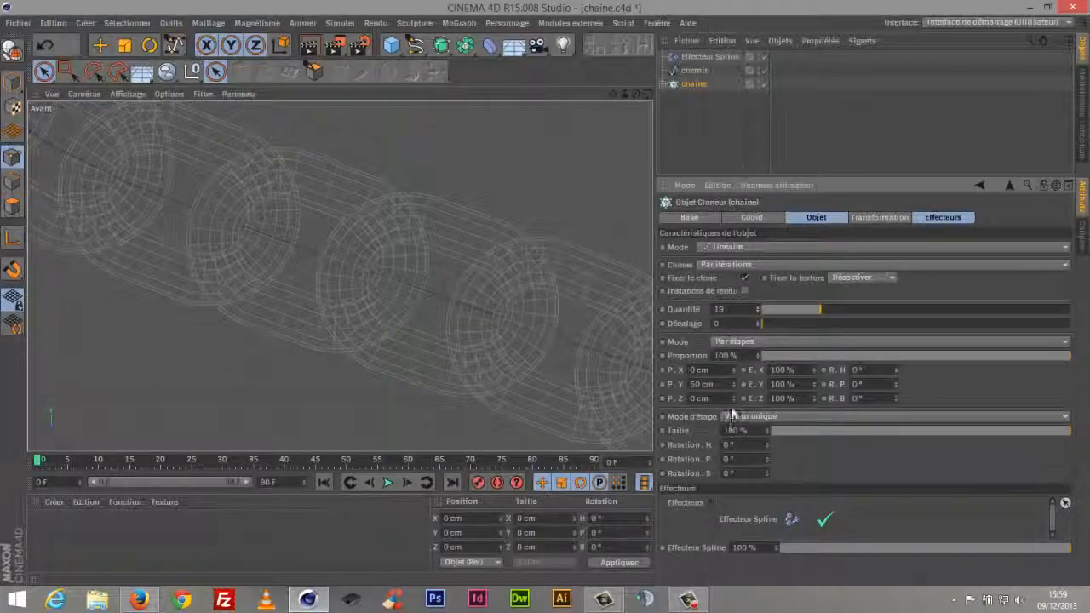
Examine the whole chain in the maximised perspective view from several angles.
left_click_drag(624, 92, 593, 251)
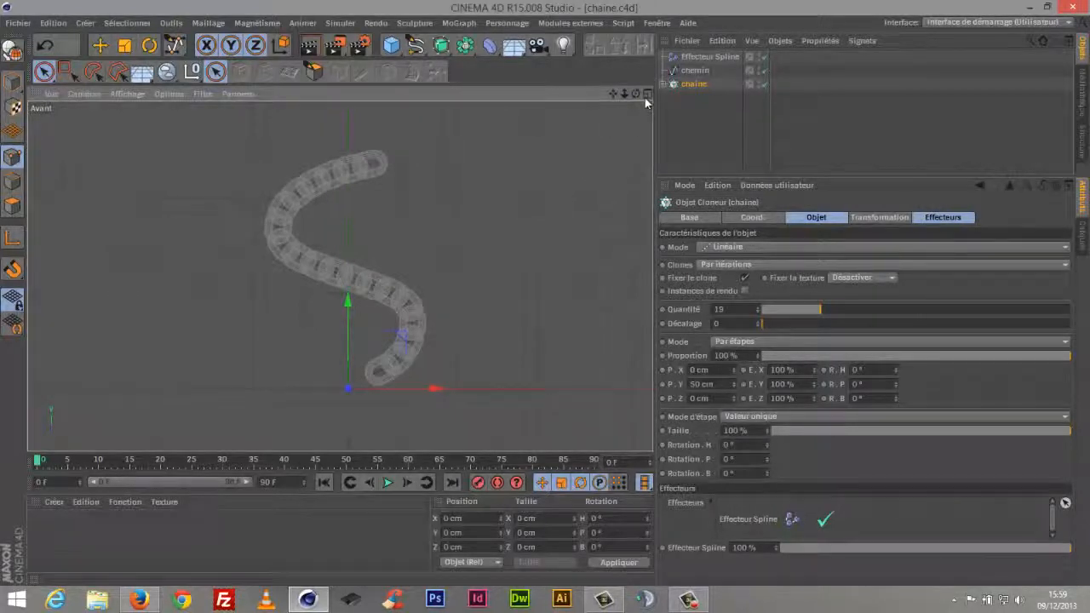
middle_click(630, 143)
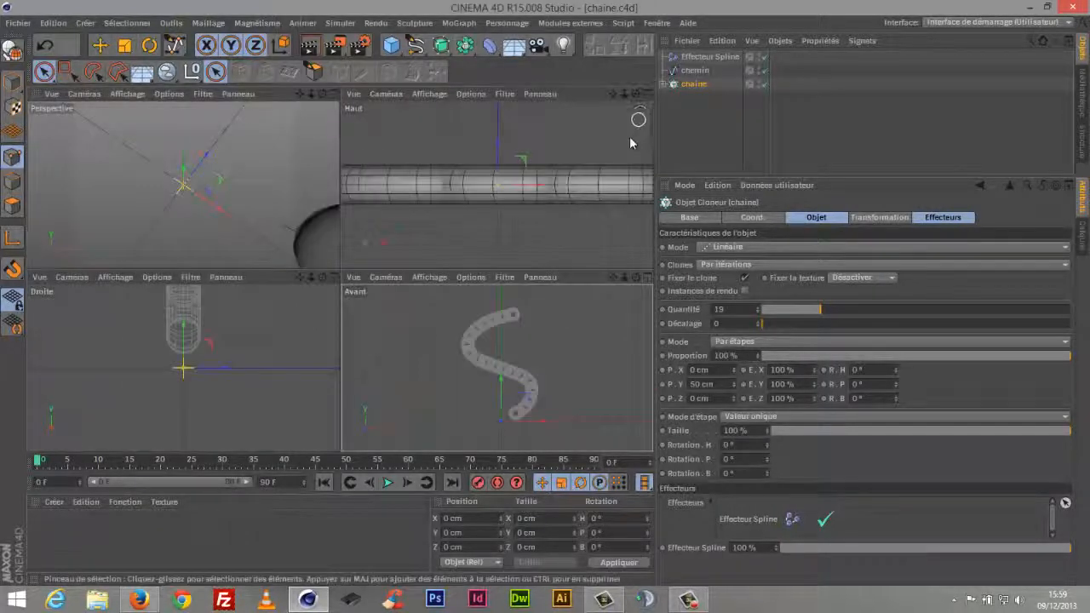
left_click(334, 94)
left_click_drag(622, 96, 618, 162)
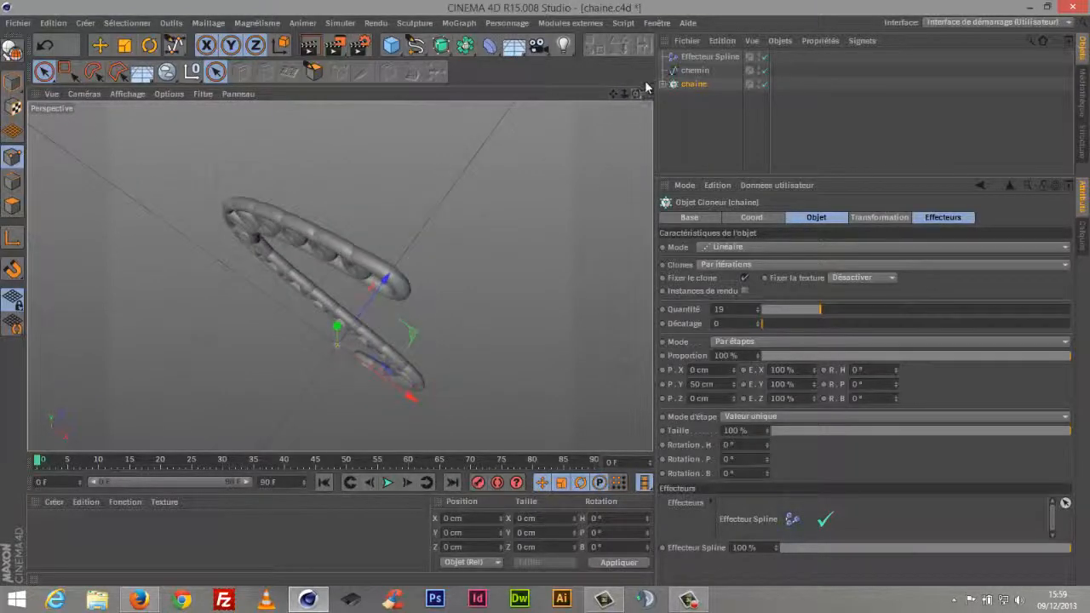
left_click_drag(645, 83, 768, 2)
left_click_drag(614, 95, 633, 161)
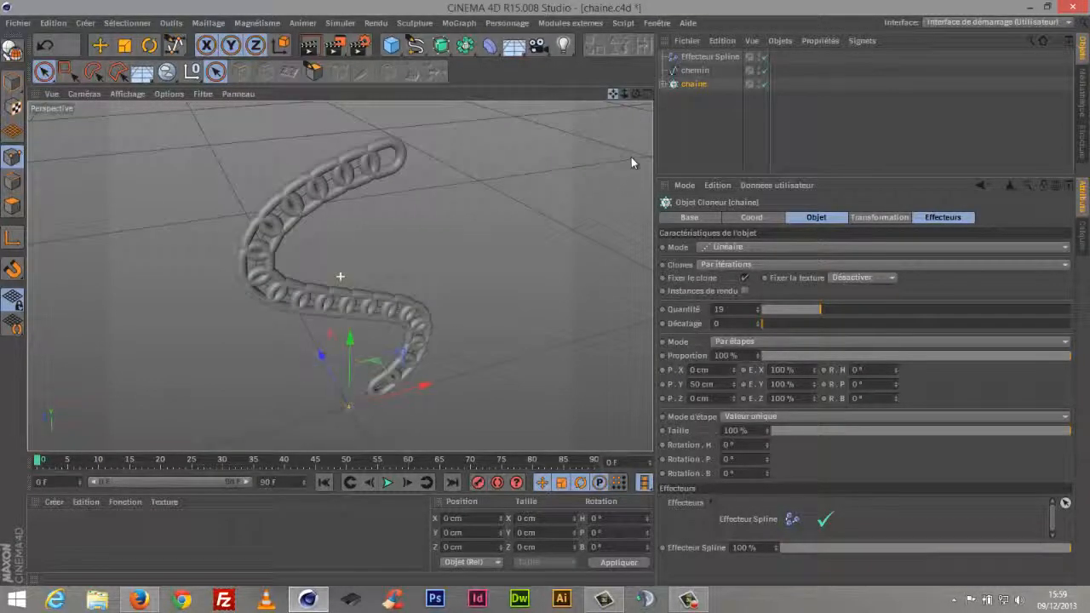
left_click_drag(638, 95, 601, 219)
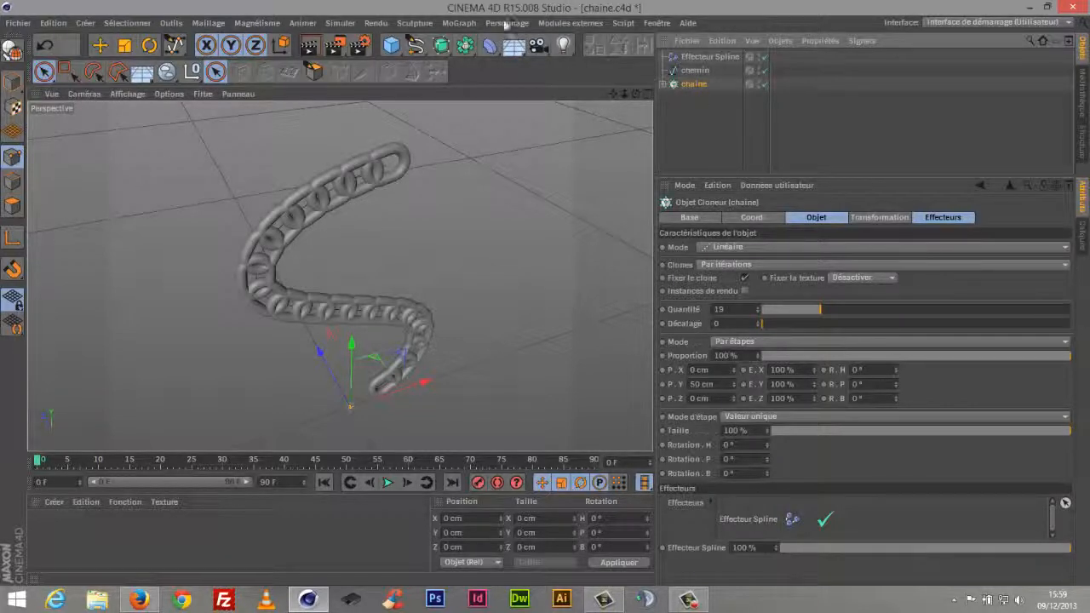
Add a Step effector (Effecteur Etapes) to the chaine cloner and disable its scale transformation.
left_click(457, 23)
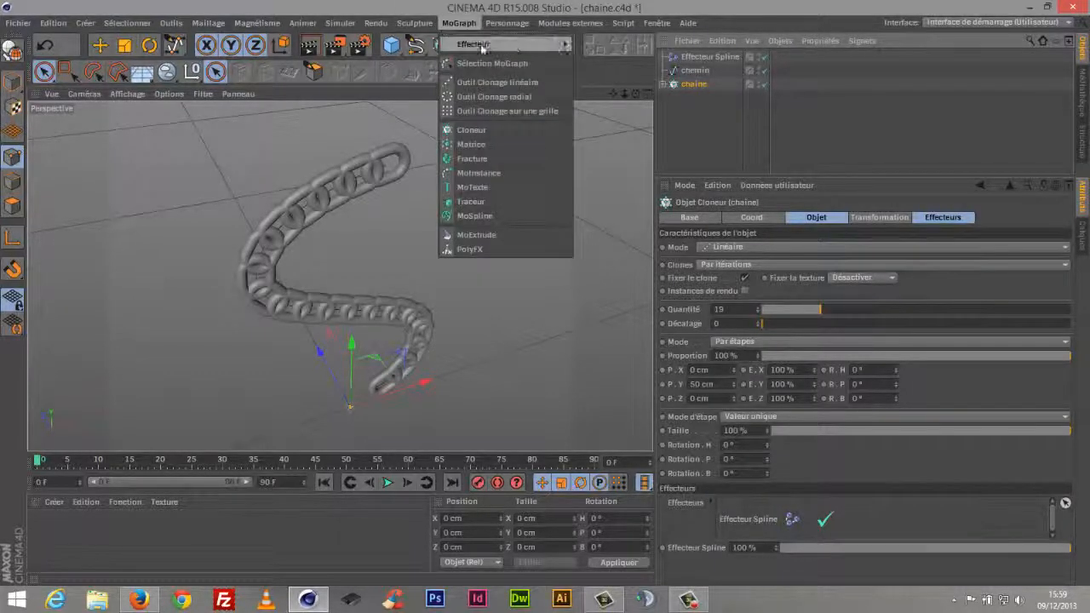
mouse_move(482, 47)
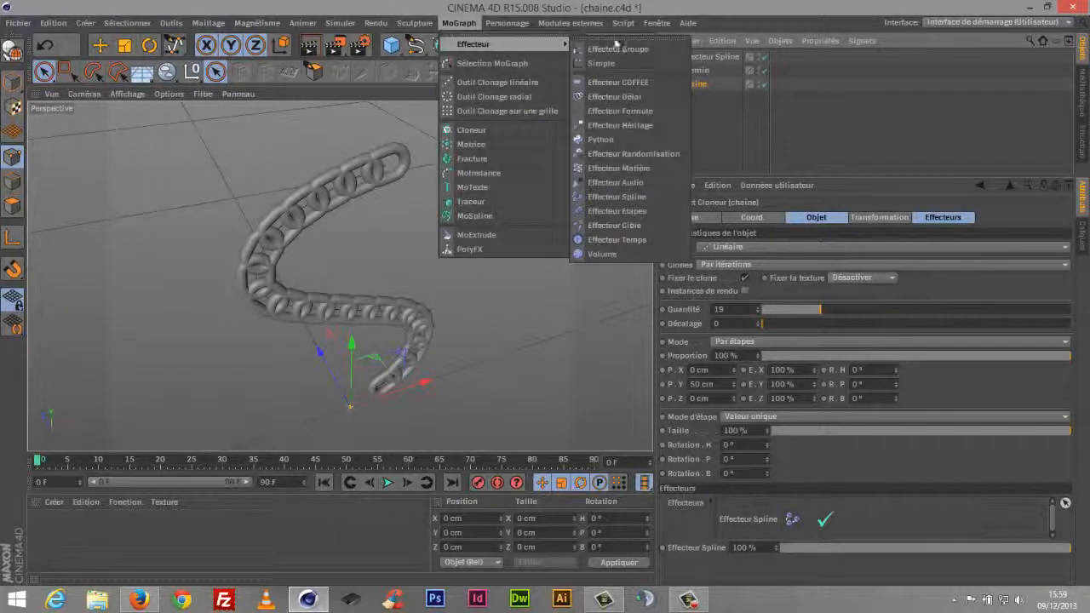
left_click(617, 211)
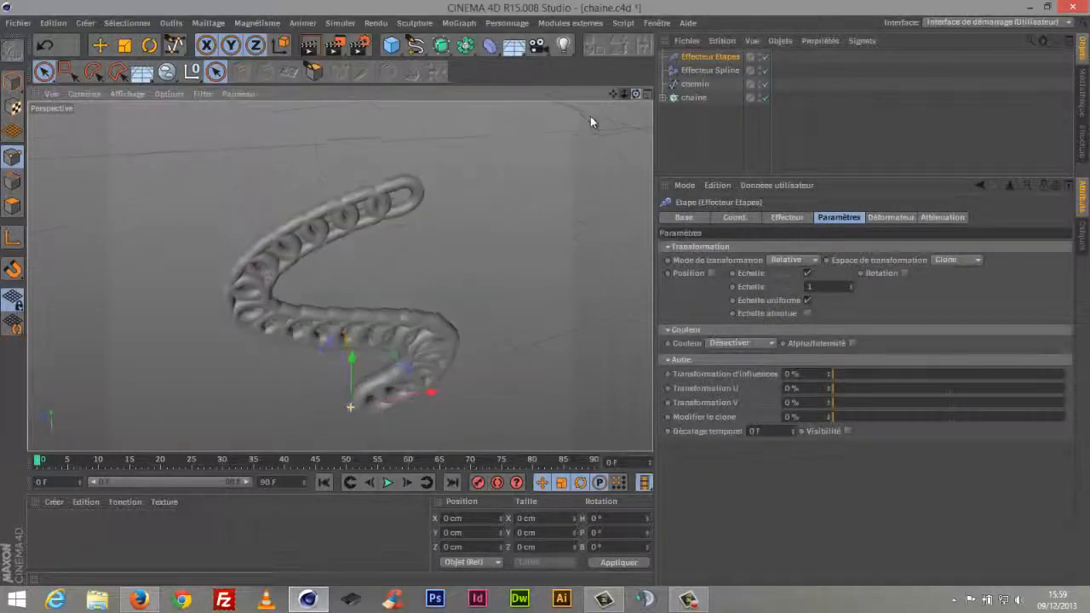
left_click_drag(590, 117, 606, 53)
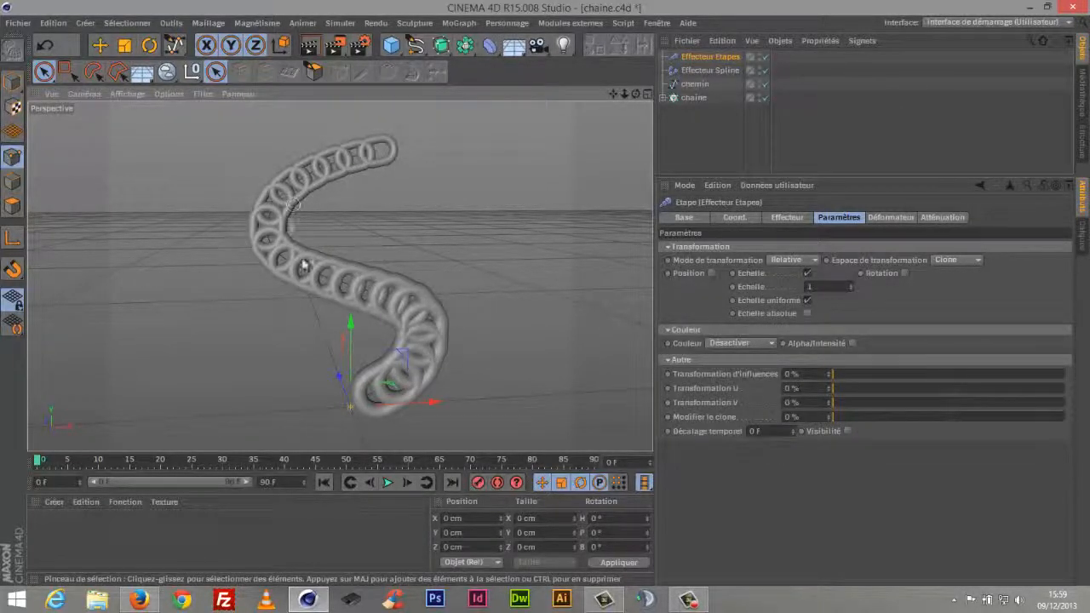
left_click(807, 273)
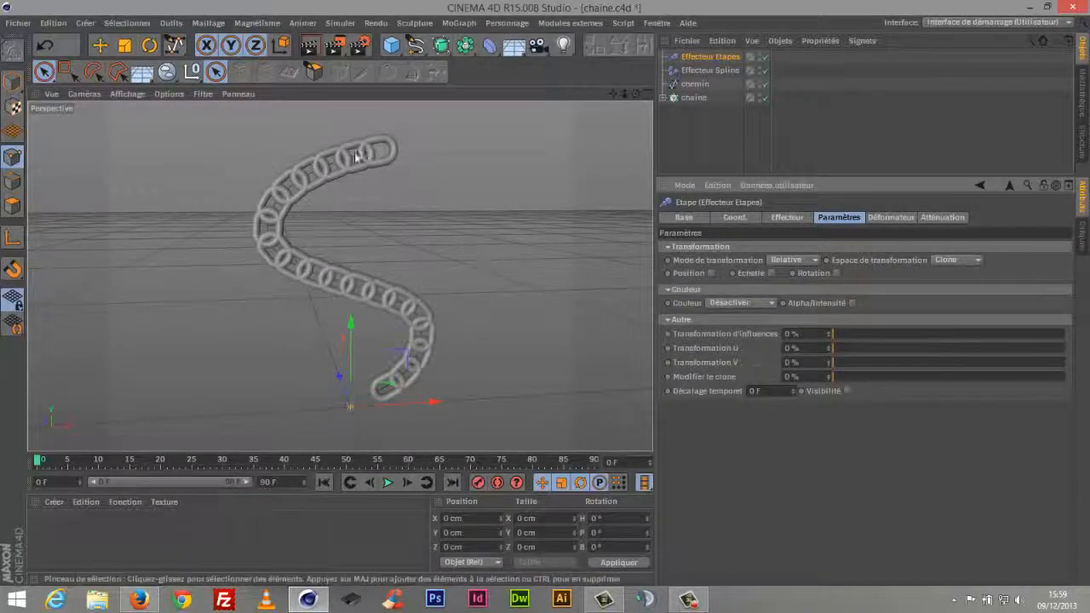
left_click_drag(636, 95, 641, 134)
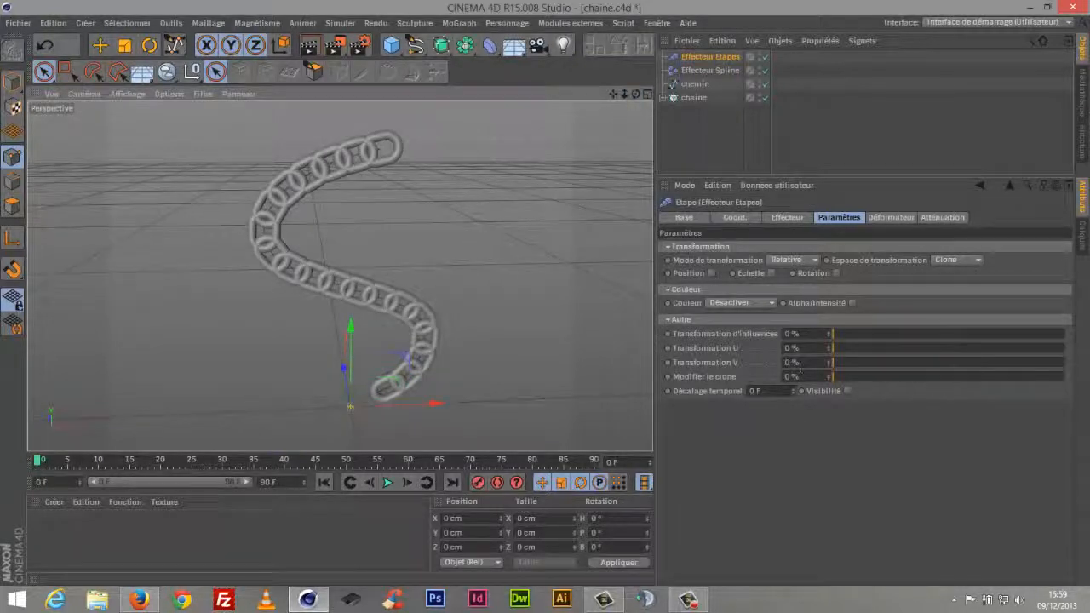
Enable rotation on the Step effector and set its pitch rotation (R.P) to 1203°.
left_click(837, 272)
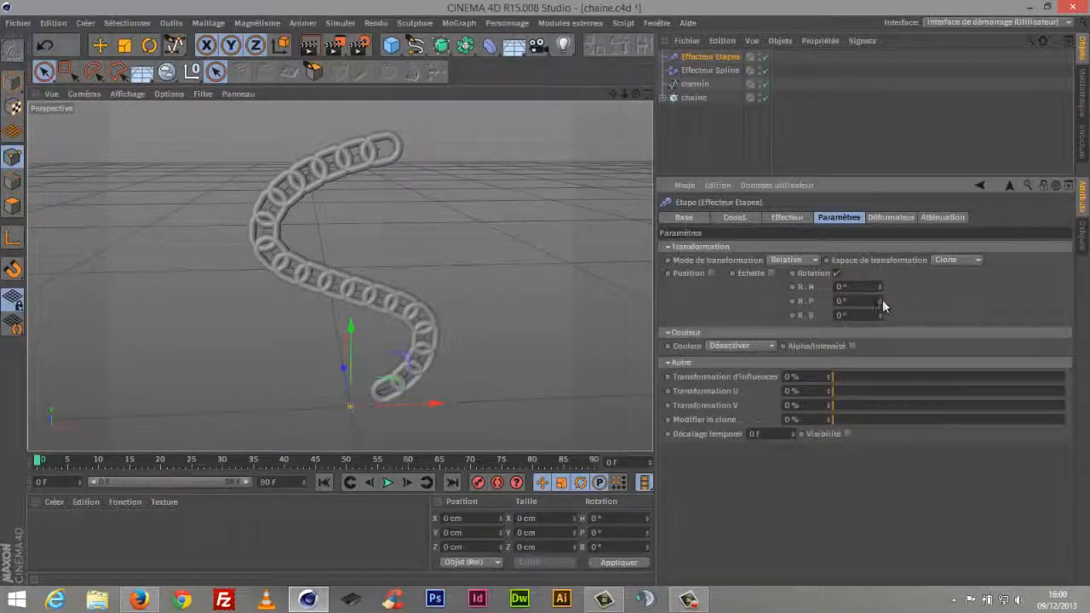
left_click_drag(879, 299, 890, 123)
left_click_drag(902, 57, 911, 1)
left_click_drag(882, 299, 917, 110)
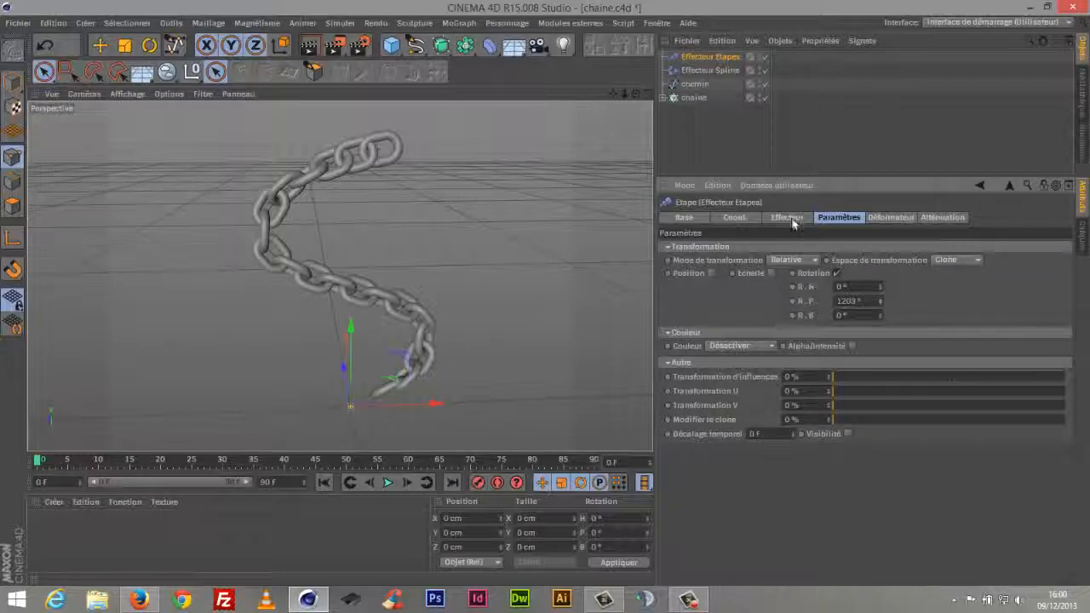
Apply the Linéaire spline preset to the Step effector's curve so the rotation is distributed evenly along the chain.
left_click(788, 218)
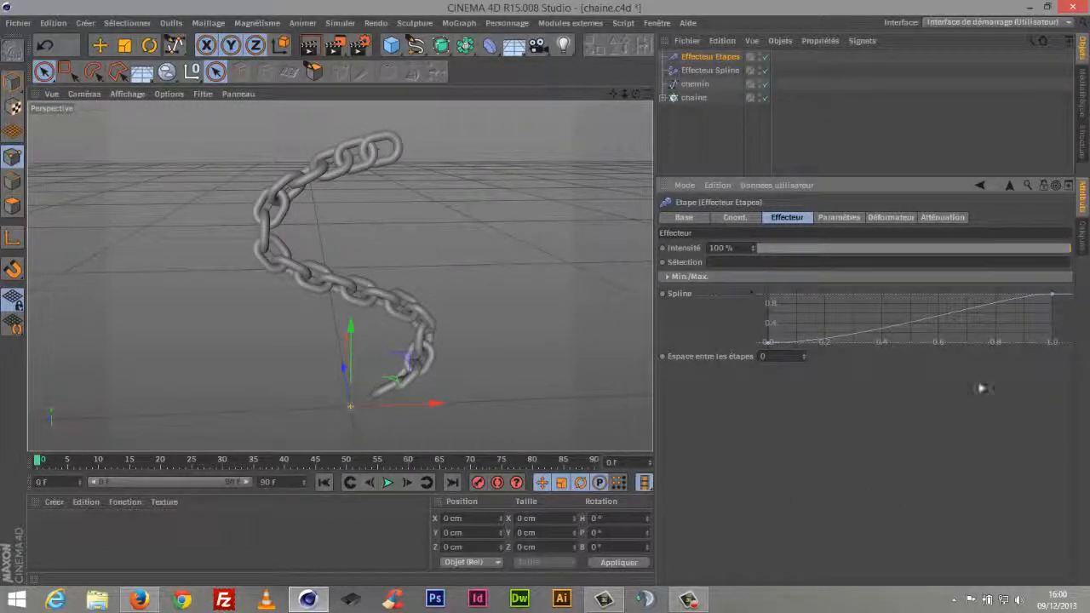
right_click(882, 311)
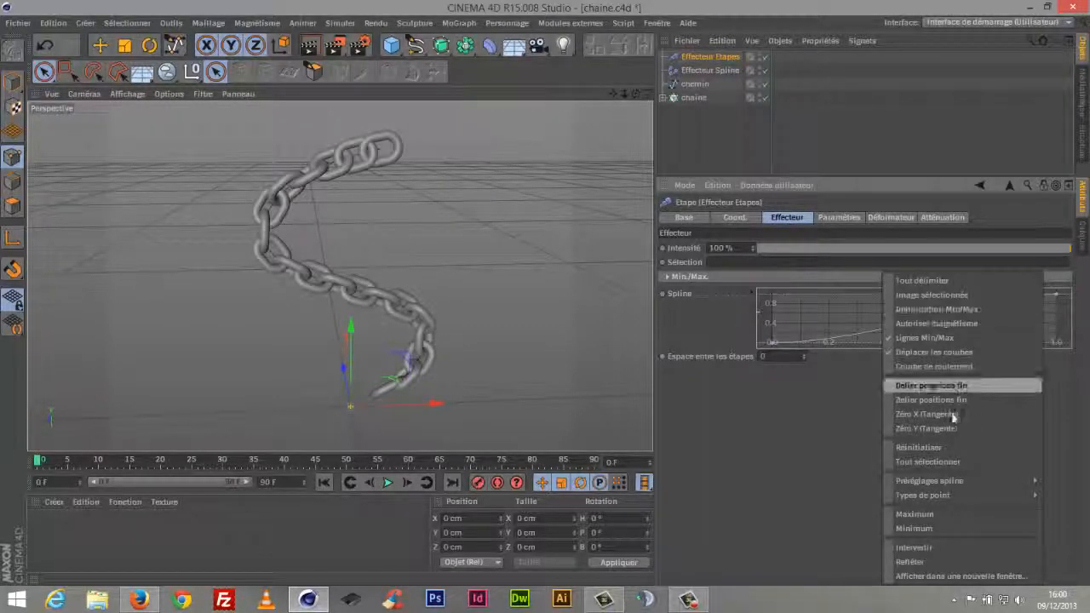
mouse_move(942, 482)
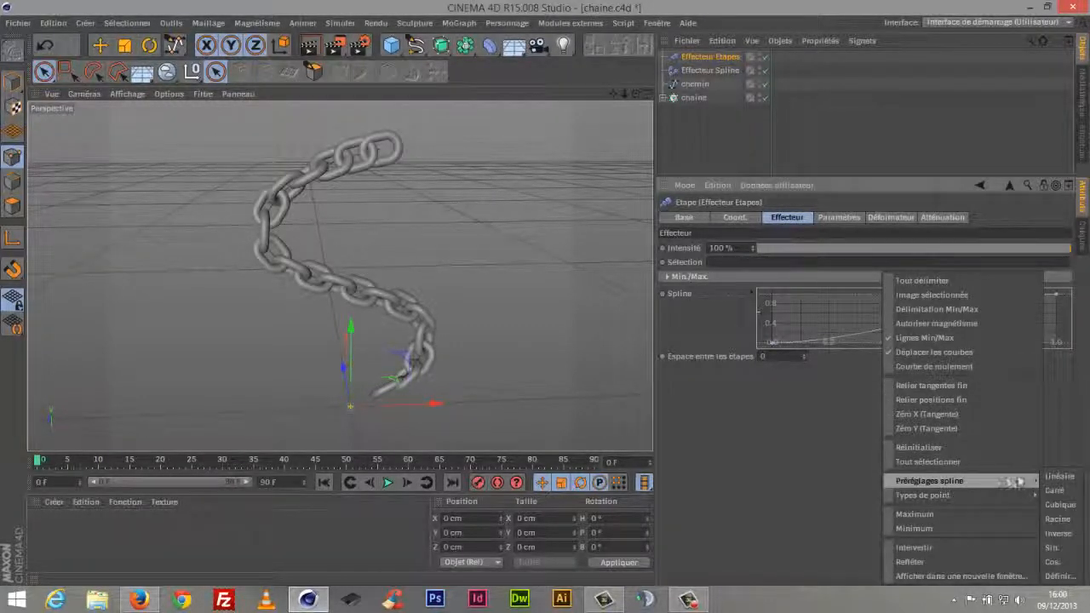
left_click(1060, 478)
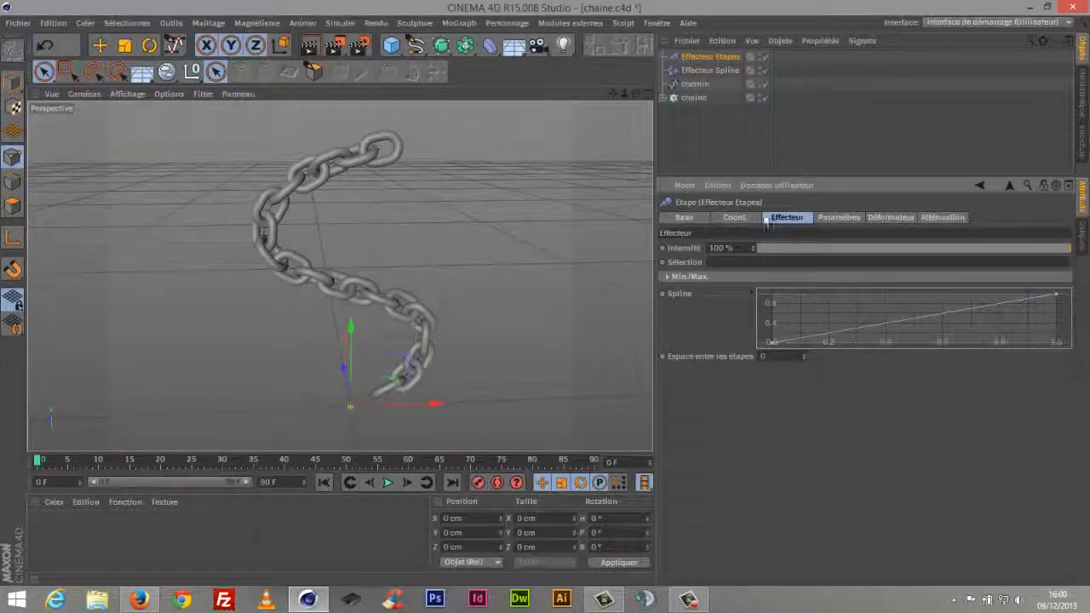
Check the chaine cloner's link quantity and set the Step effector's pitch rotation (R.P) to 1710°.
left_click(840, 218)
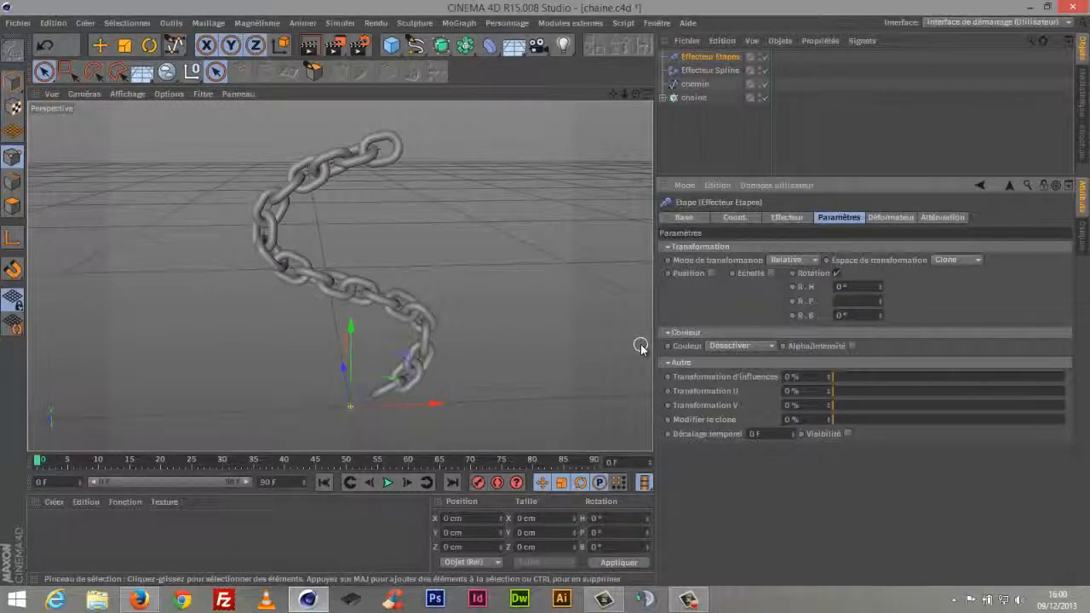
left_click(694, 97)
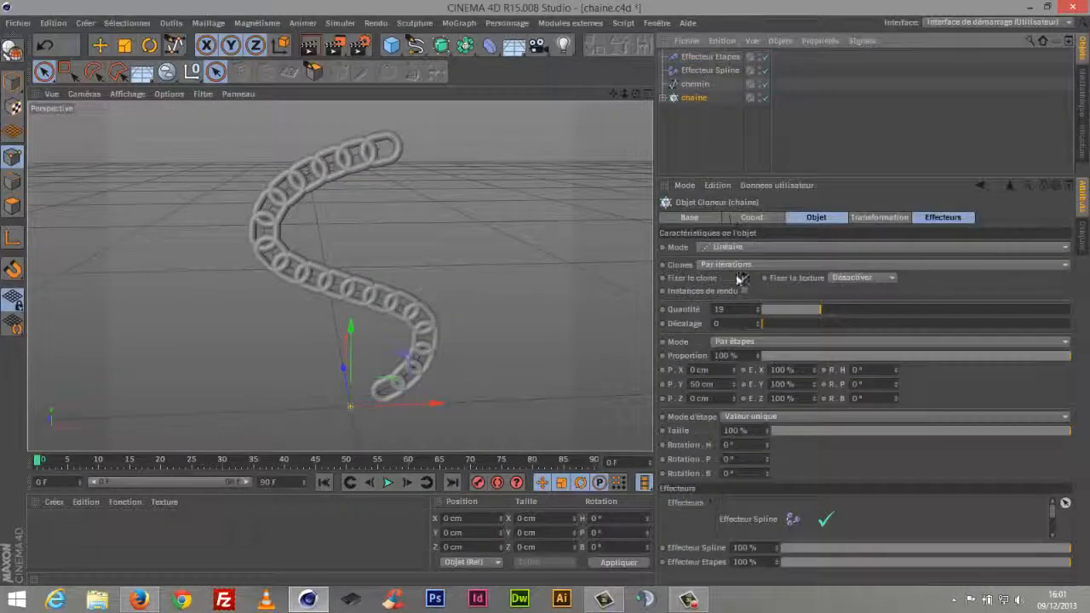
left_click(716, 57)
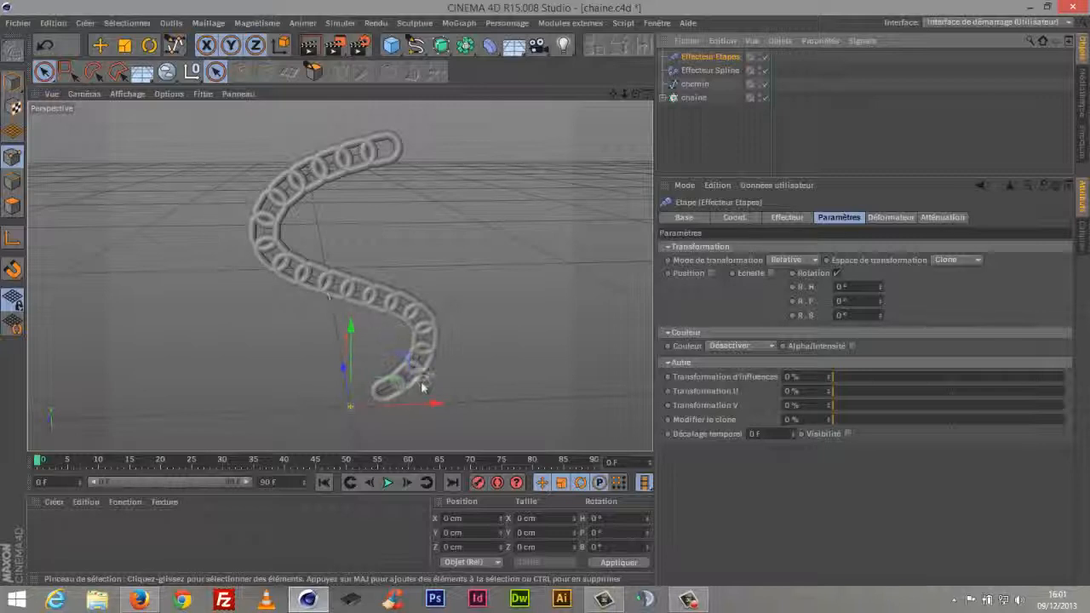
left_click(858, 302)
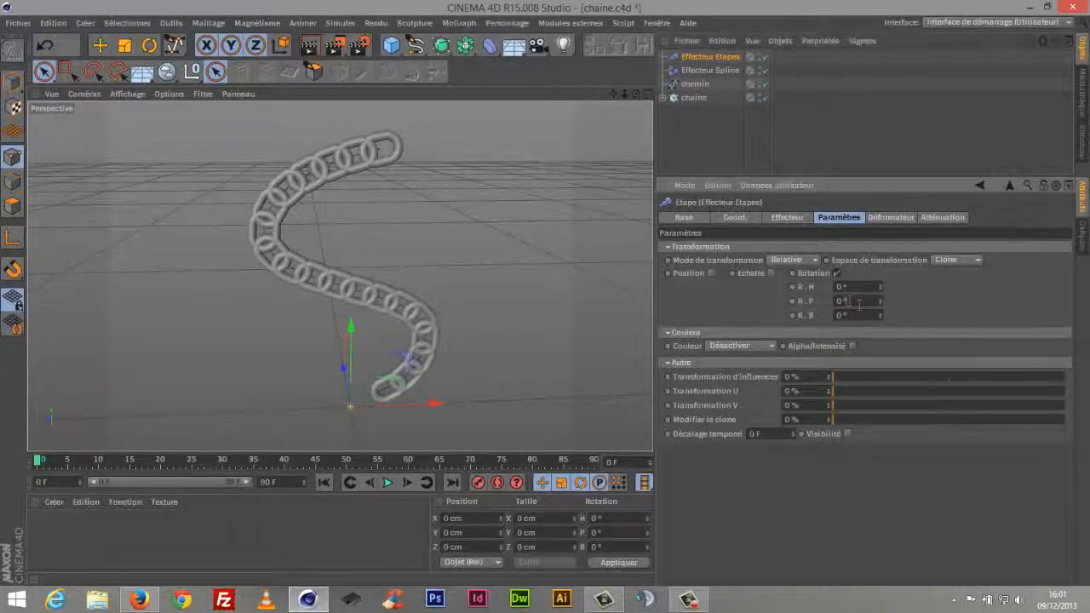
type("19")
type("*2")
type("0")
key("Return")
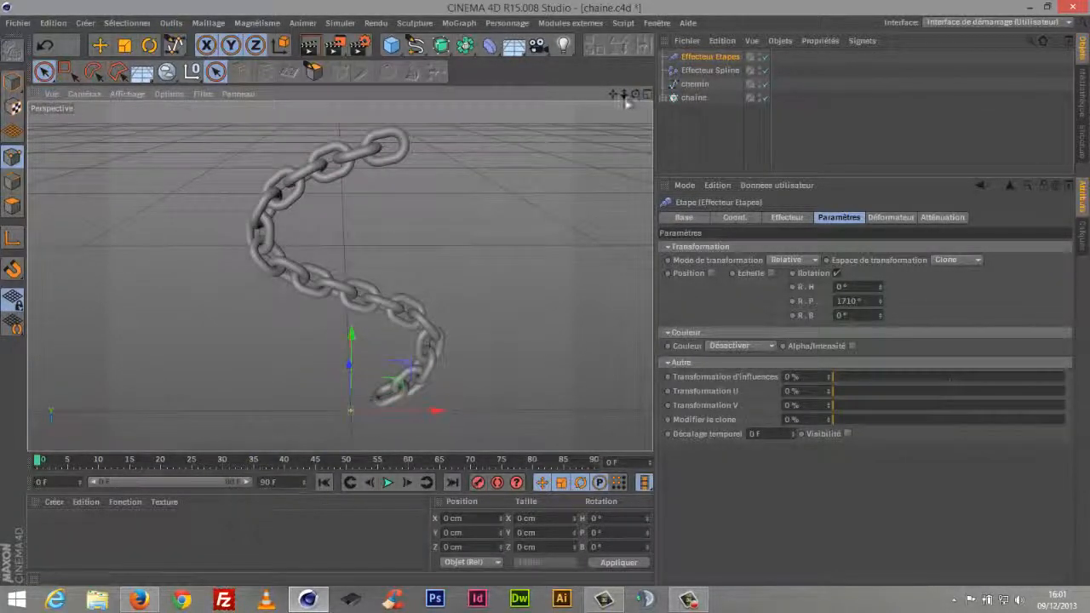
Add a floor object (Sol) under the chain, give it a collider body tag and show its collision settings.
left_click_drag(636, 94, 679, 128)
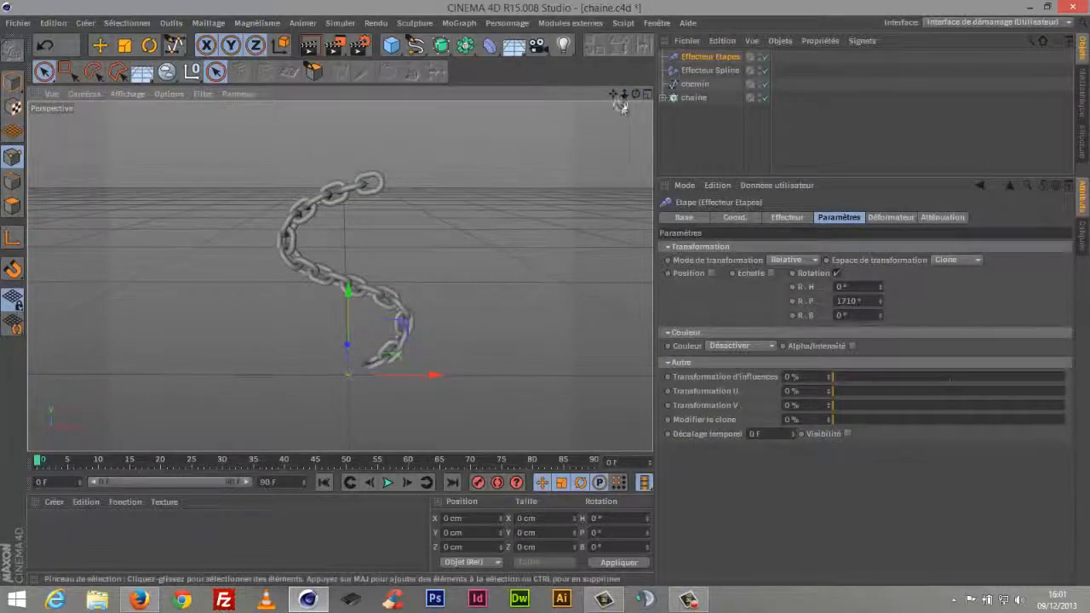
left_click_drag(624, 95, 617, 151)
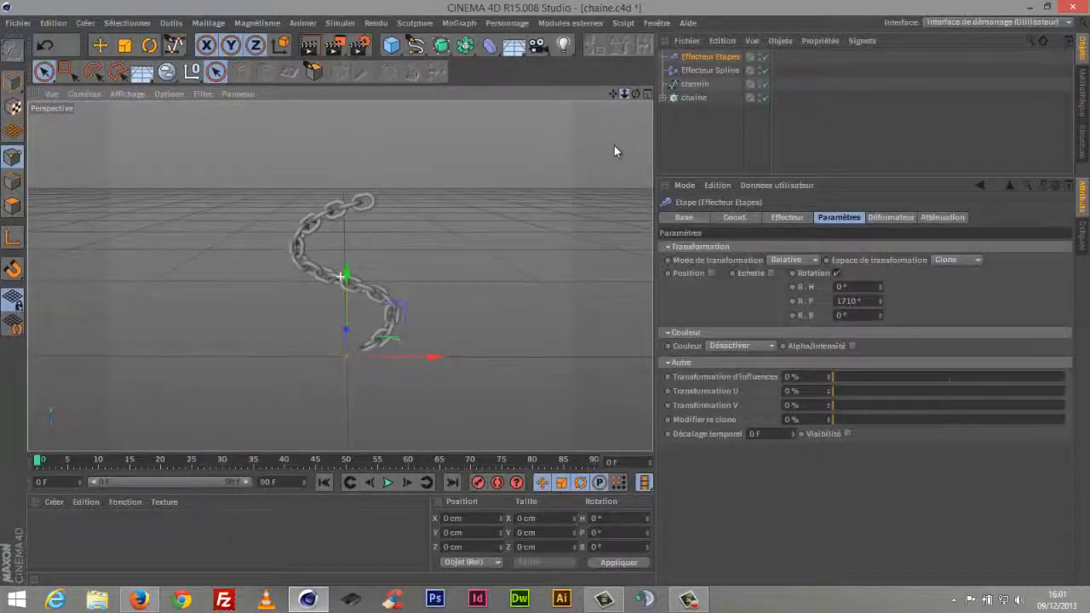
left_click(513, 47)
left_click_drag(636, 94, 644, 139)
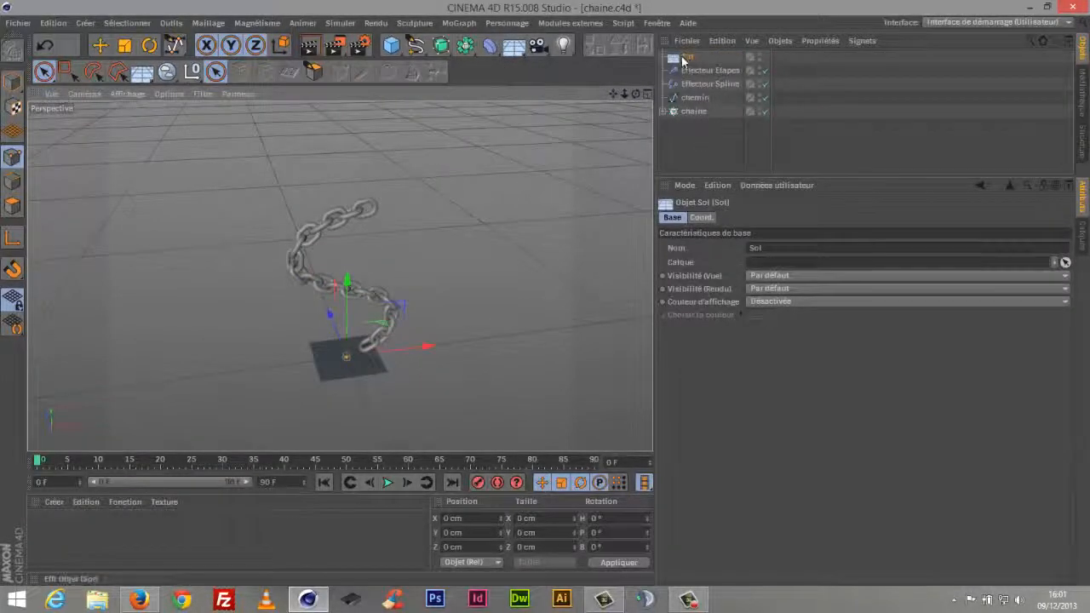
right_click(686, 57)
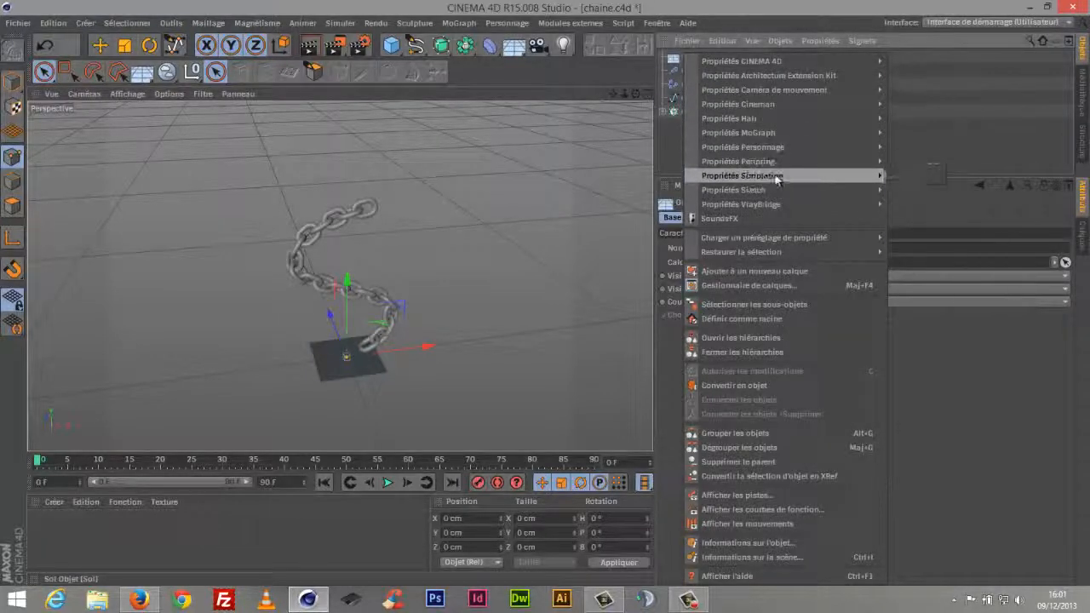
mouse_move(877, 175)
left_click(924, 180)
left_click(788, 217, "shift")
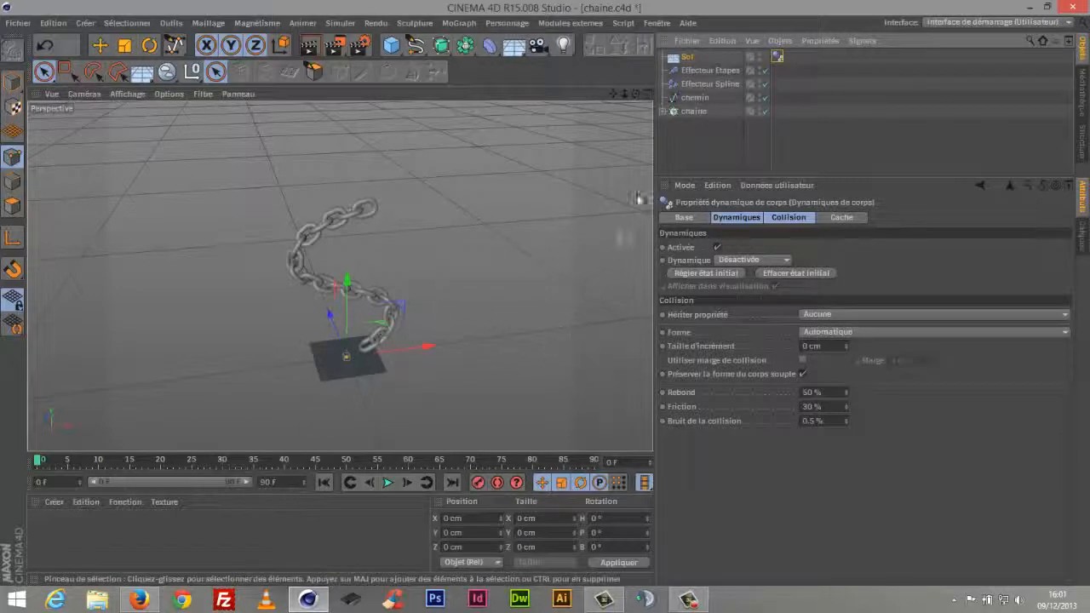
Add a rigid body tag to the chaine cloner, test-play the simulation and return to the first frame.
left_click(691, 112)
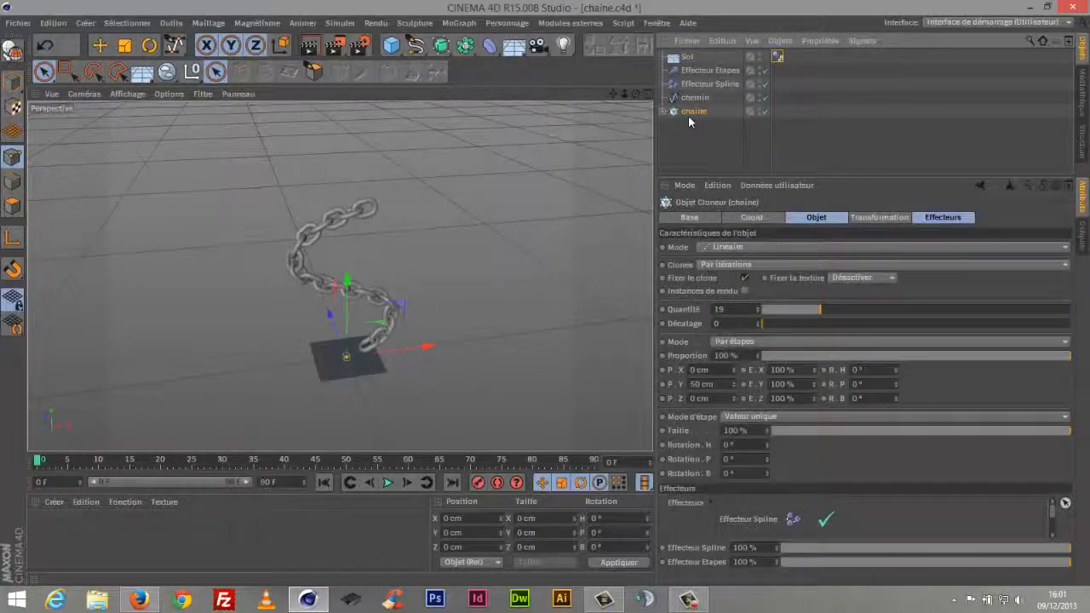
right_click(695, 110)
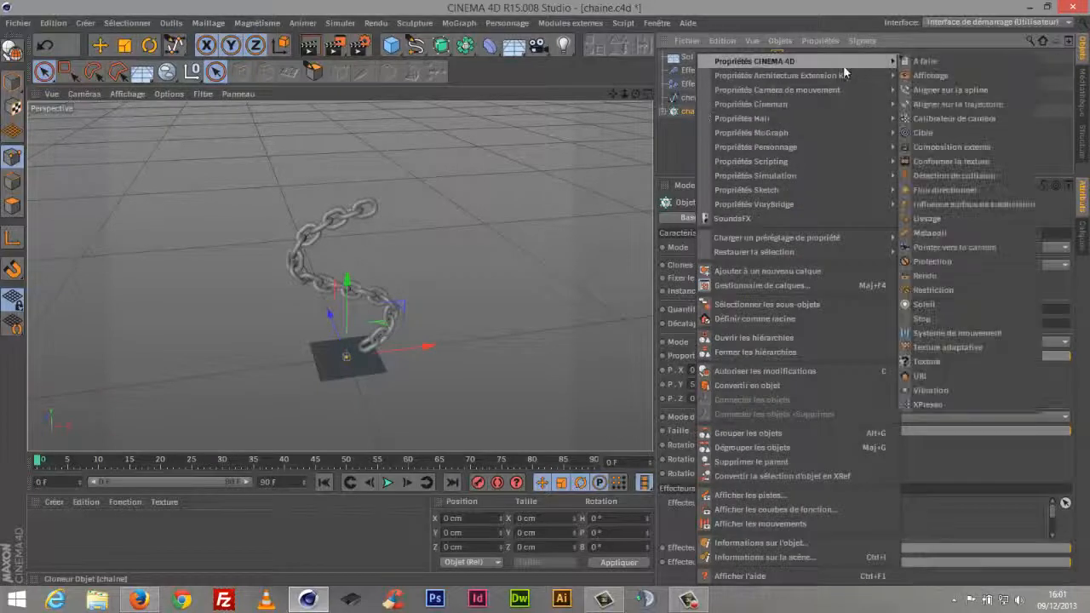
mouse_move(809, 181)
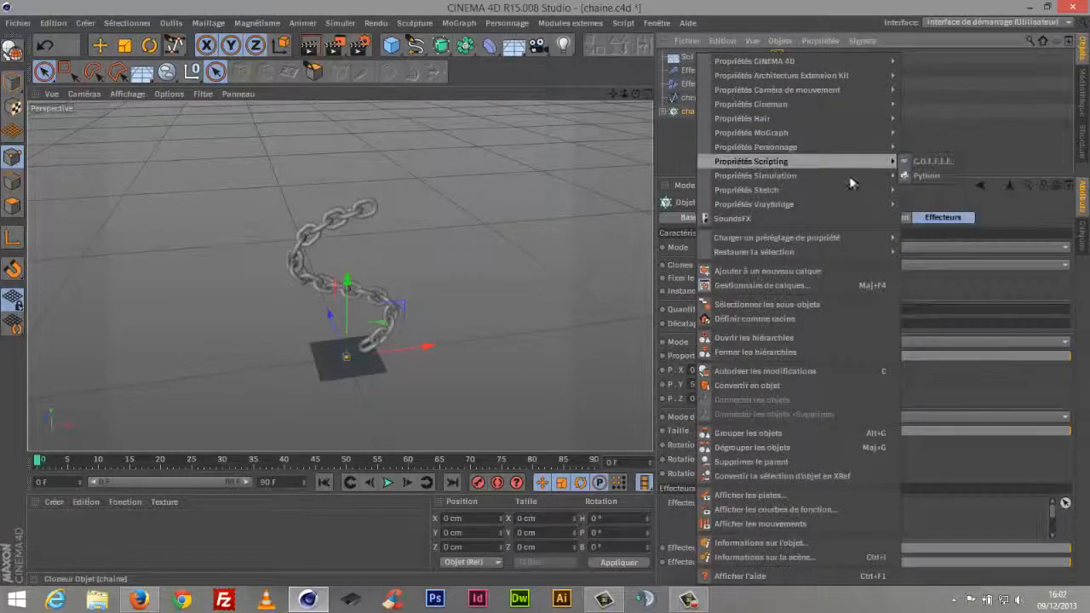
left_click(934, 181)
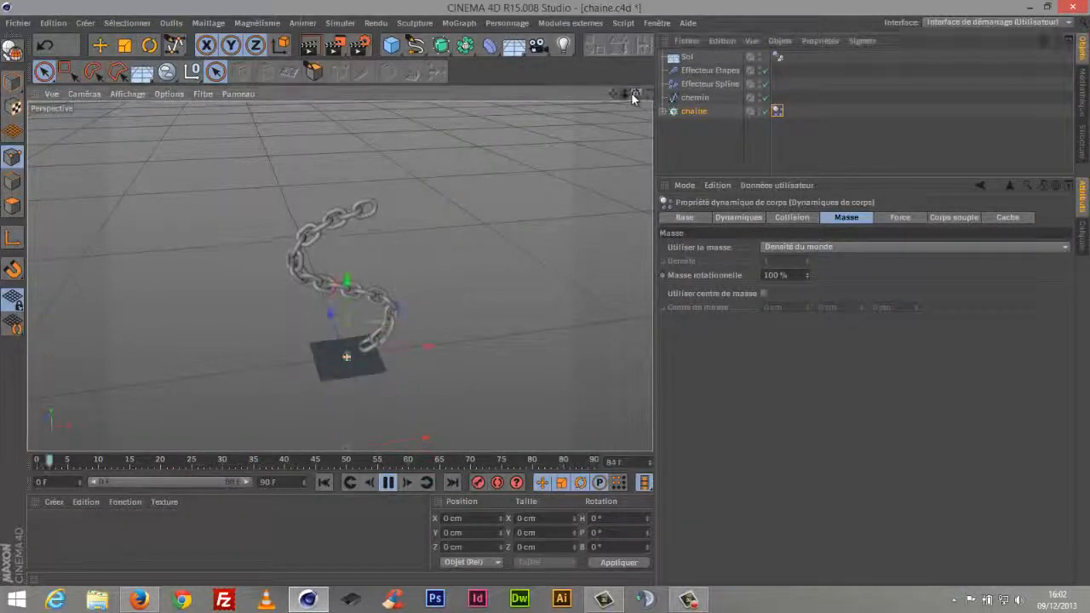
left_click_drag(635, 94, 612, 111)
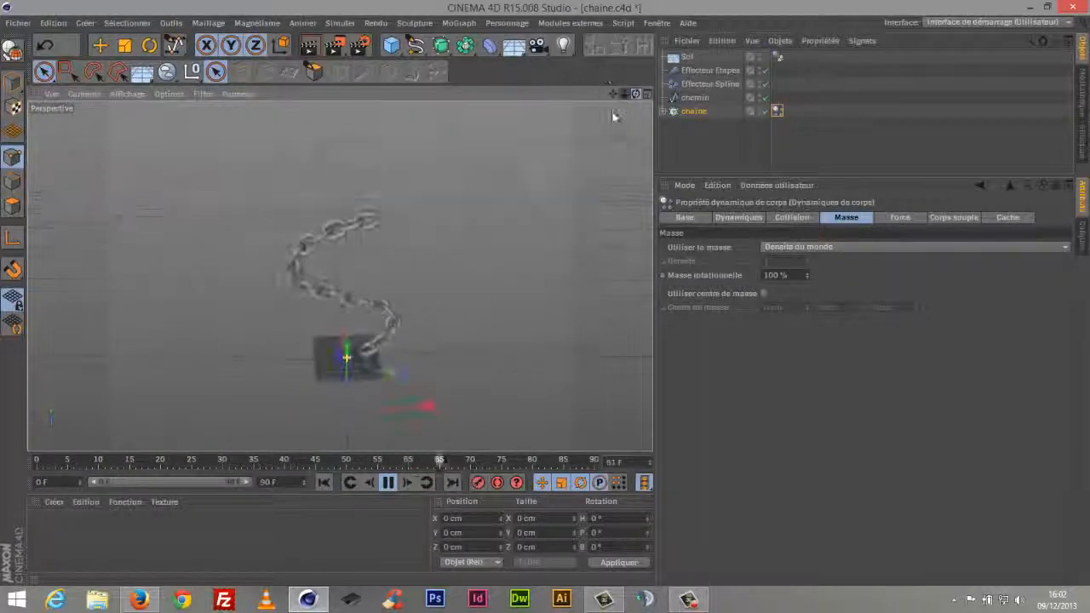
left_click(388, 484)
left_click(324, 483)
left_click_drag(636, 96, 716, 107)
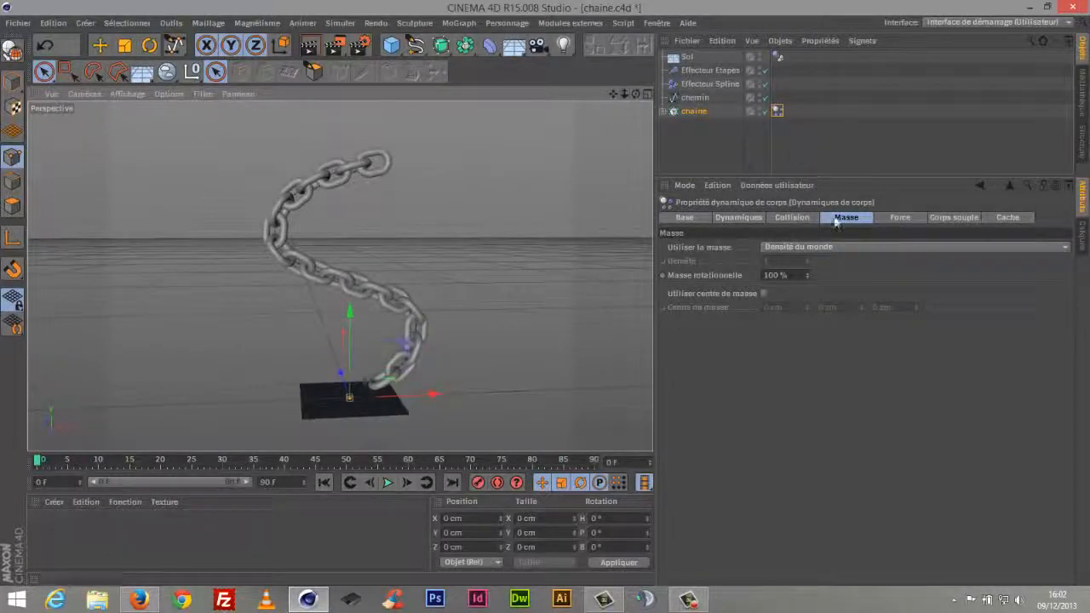
Set the individual elements option in the chaine tag's collision settings to Niveau le plus haut.
left_click(779, 112)
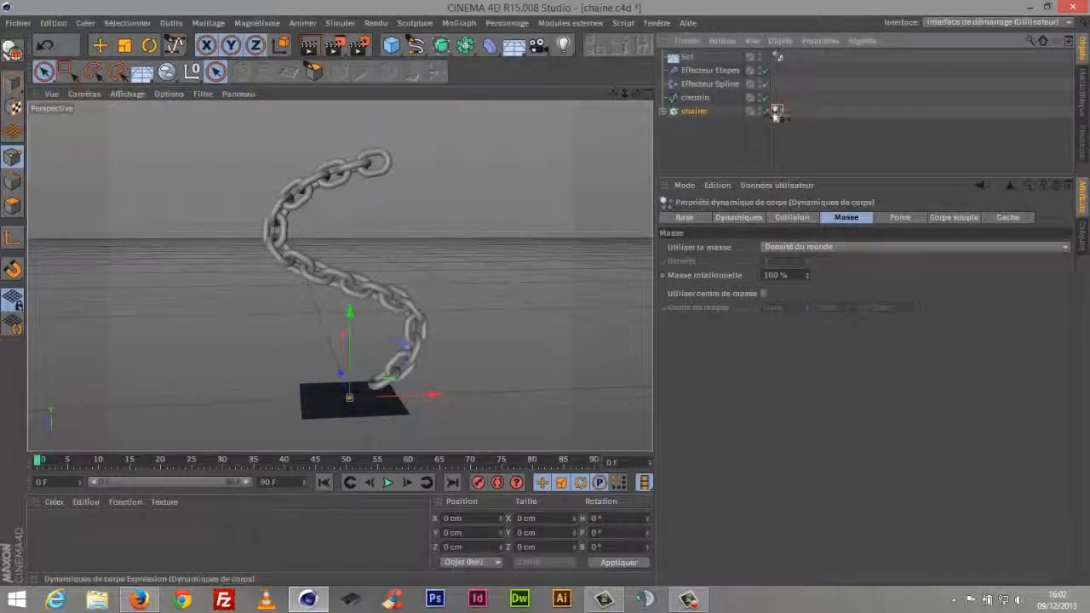
left_click(792, 218)
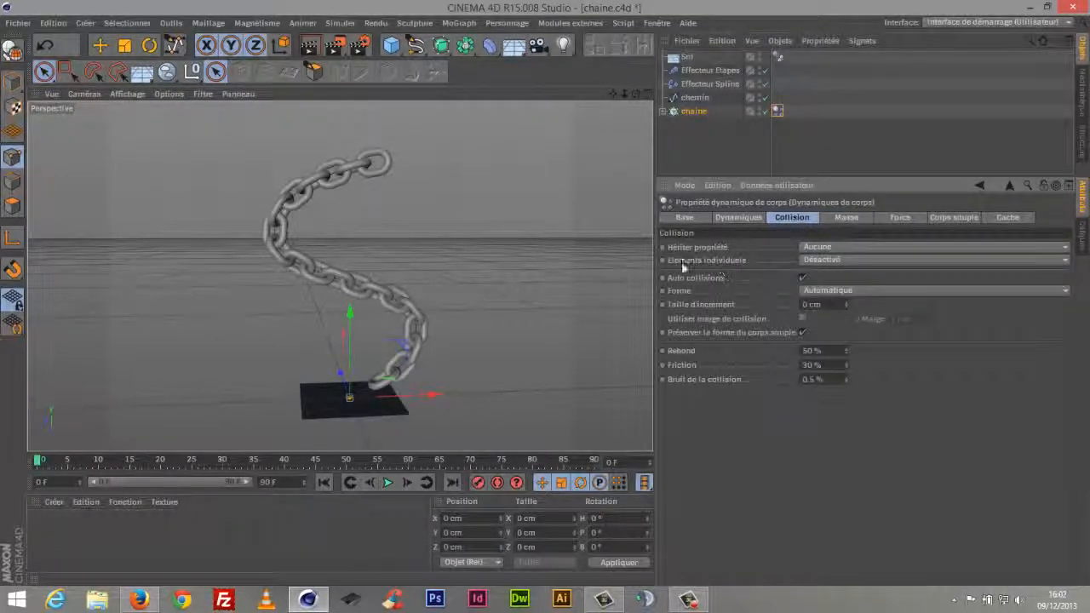
left_click(838, 261)
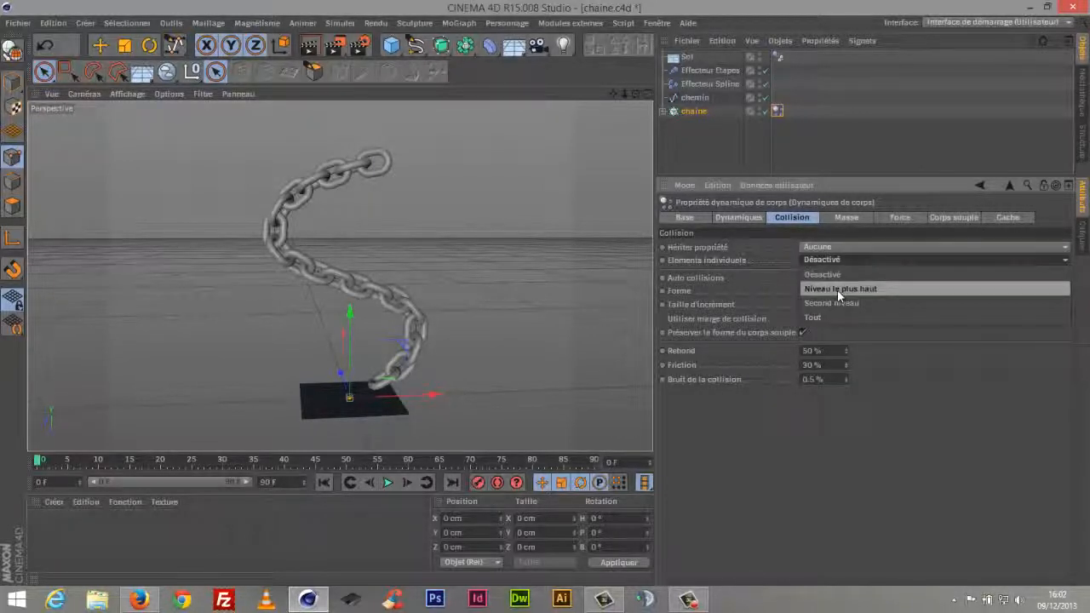
left_click(840, 289)
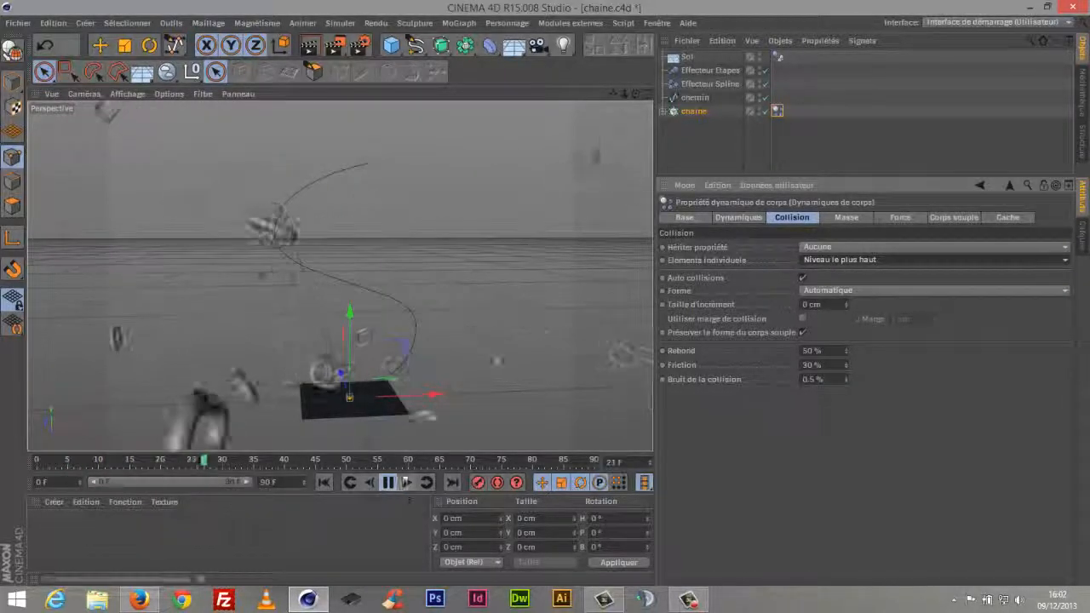
Replay the simulation several times to check how the links behave, and return to the first frame.
left_click(325, 483)
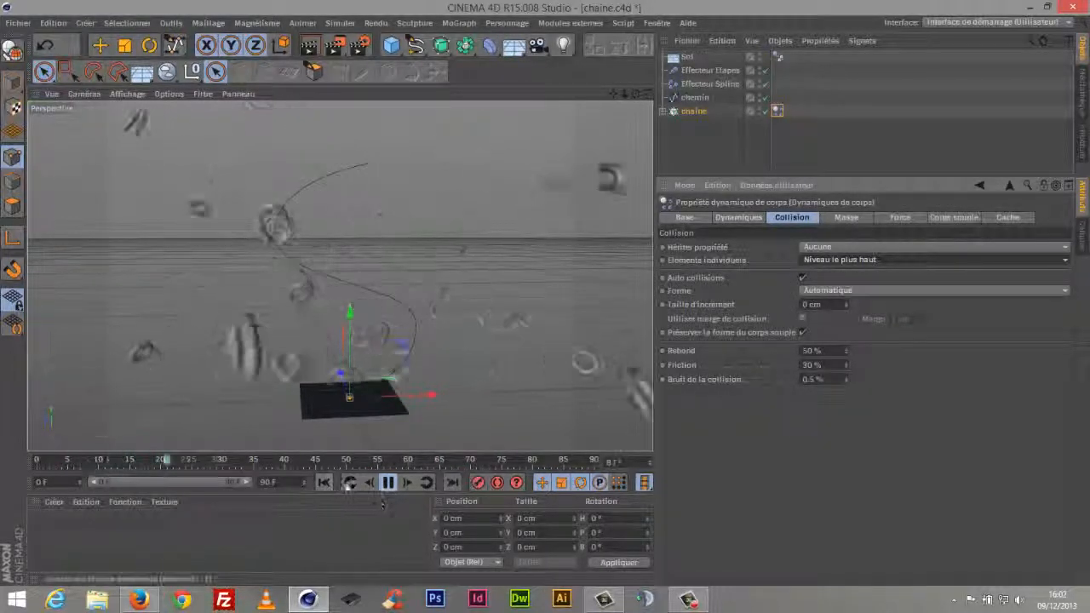
left_click(324, 483)
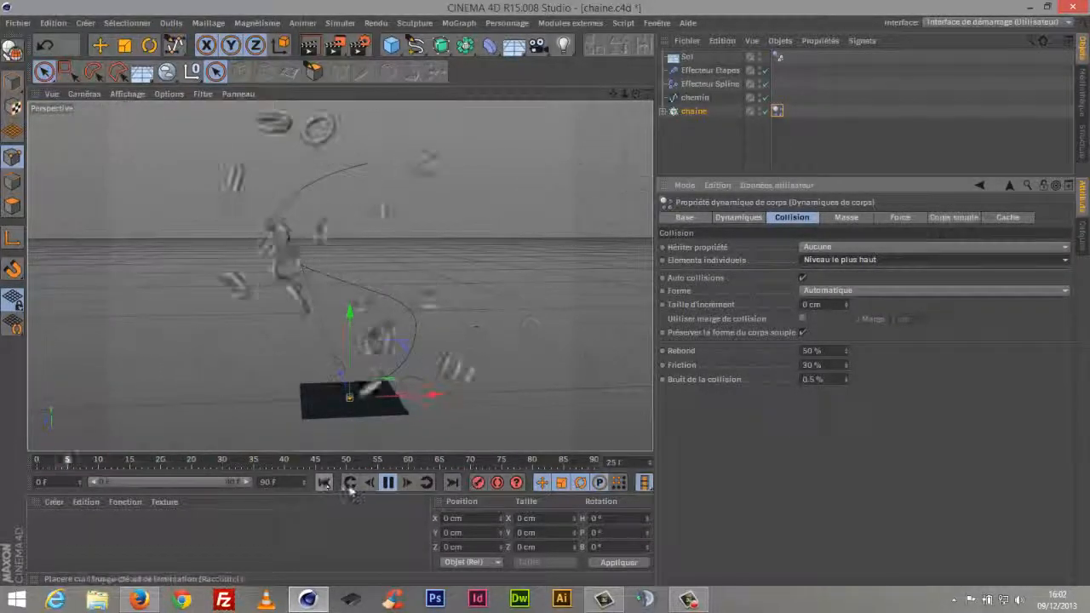
left_click(324, 483)
left_click(387, 483)
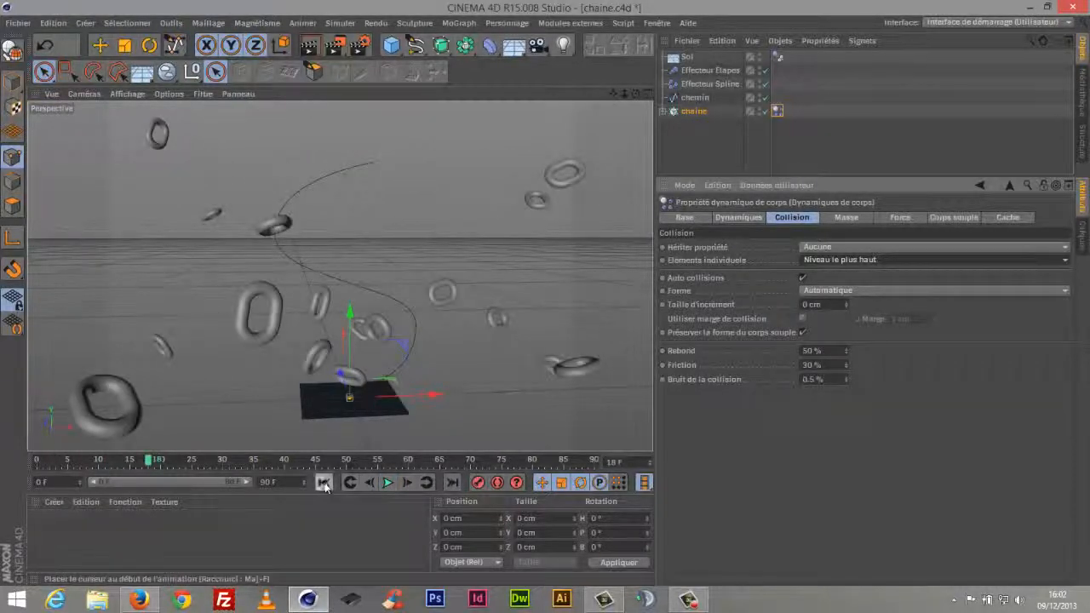
left_click(325, 483)
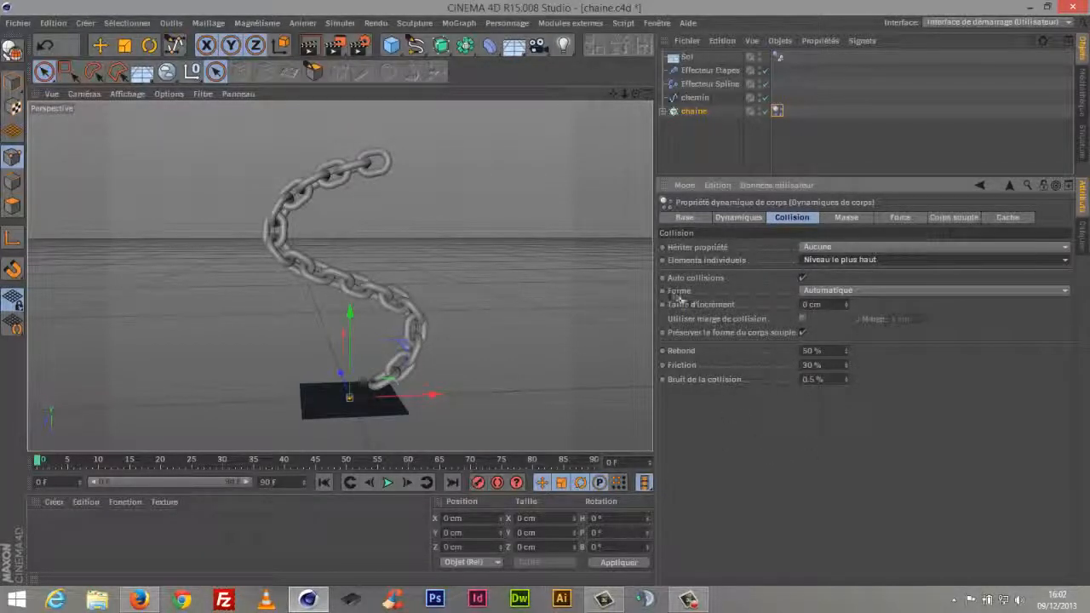
Set the chaine tag's collision shape to Maillage en déplacement and extend the animation and its preview range to 150 frames.
left_click(838, 291)
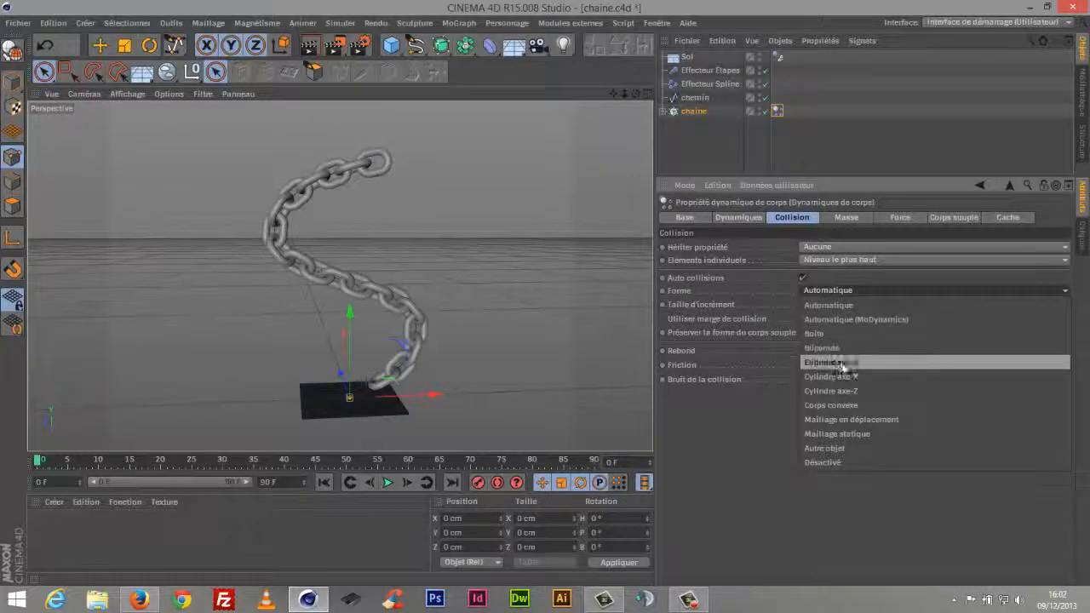
left_click(853, 420)
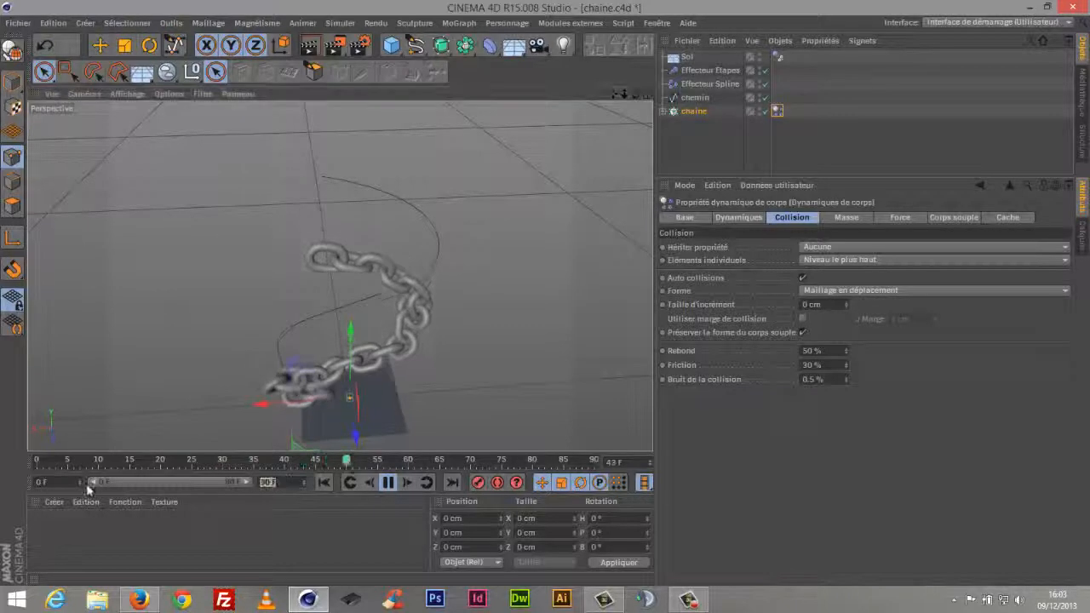
type("150")
key("Return")
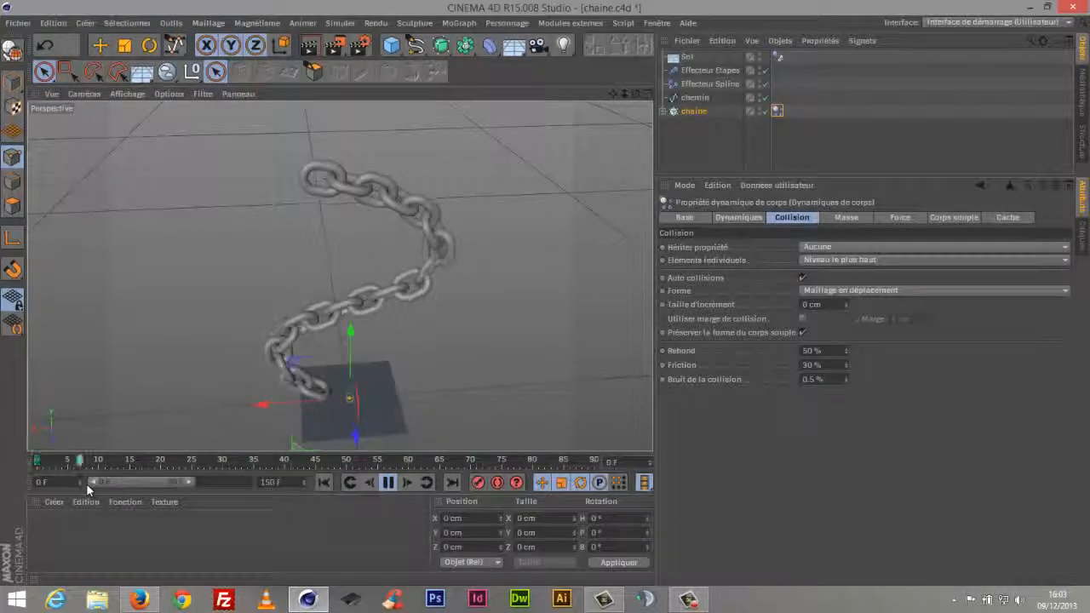
left_click_drag(190, 482, 303, 484)
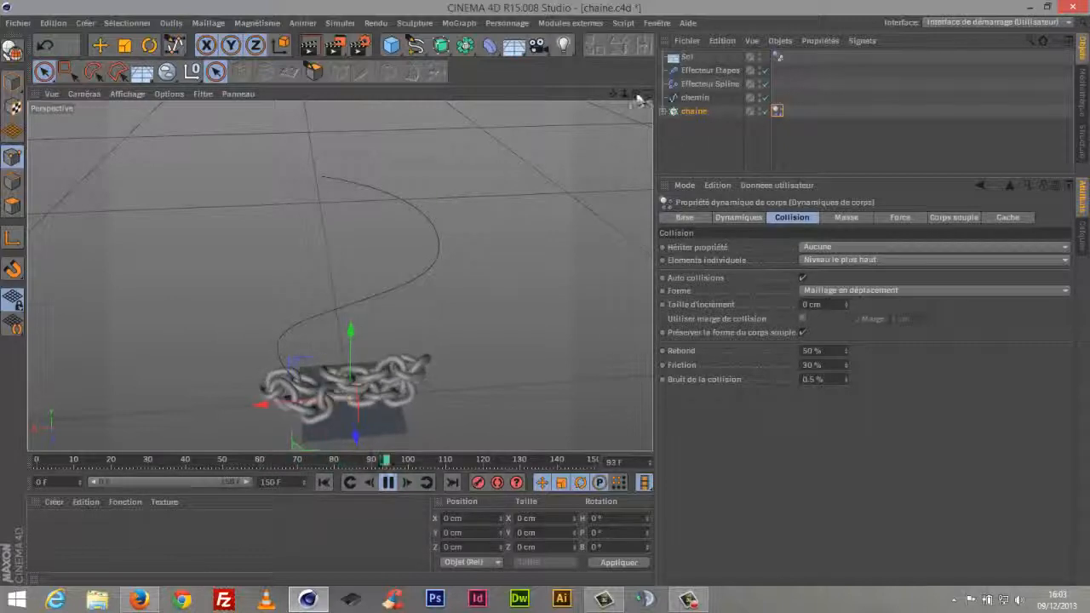
Watch the chain fall onto the floor from a low viewpoint, stop playback and return to the first frame.
left_click_drag(614, 93, 645, 82)
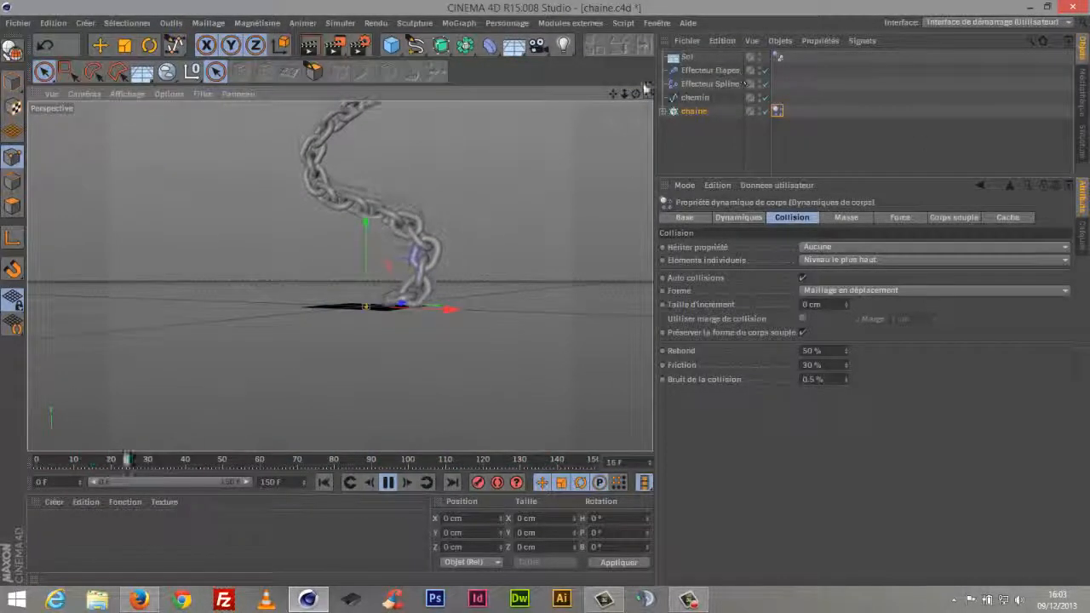
left_click_drag(614, 94, 601, 36)
left_click(389, 483)
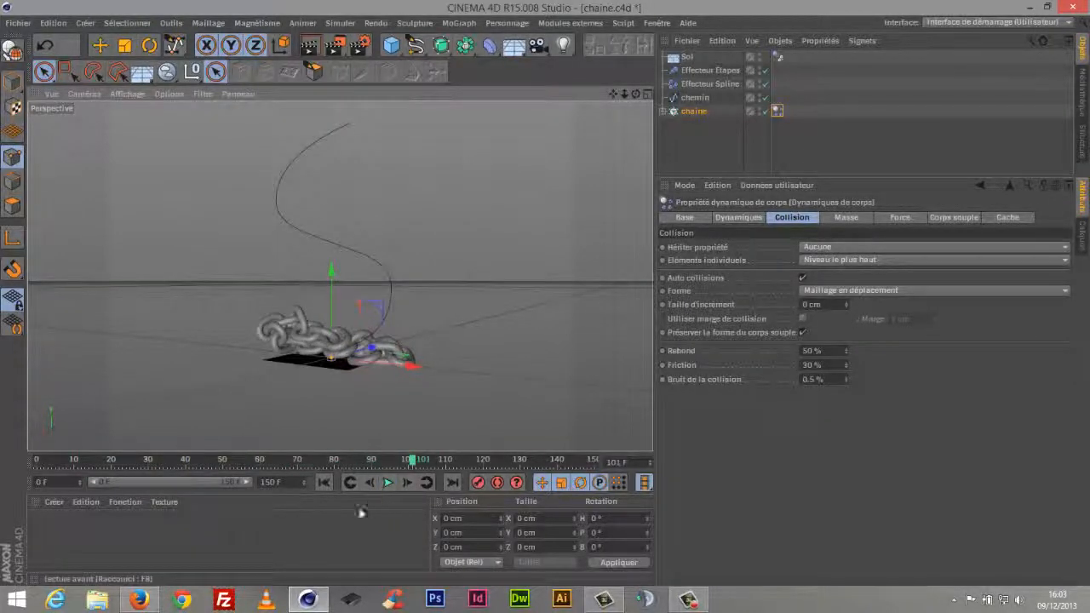
left_click(324, 482)
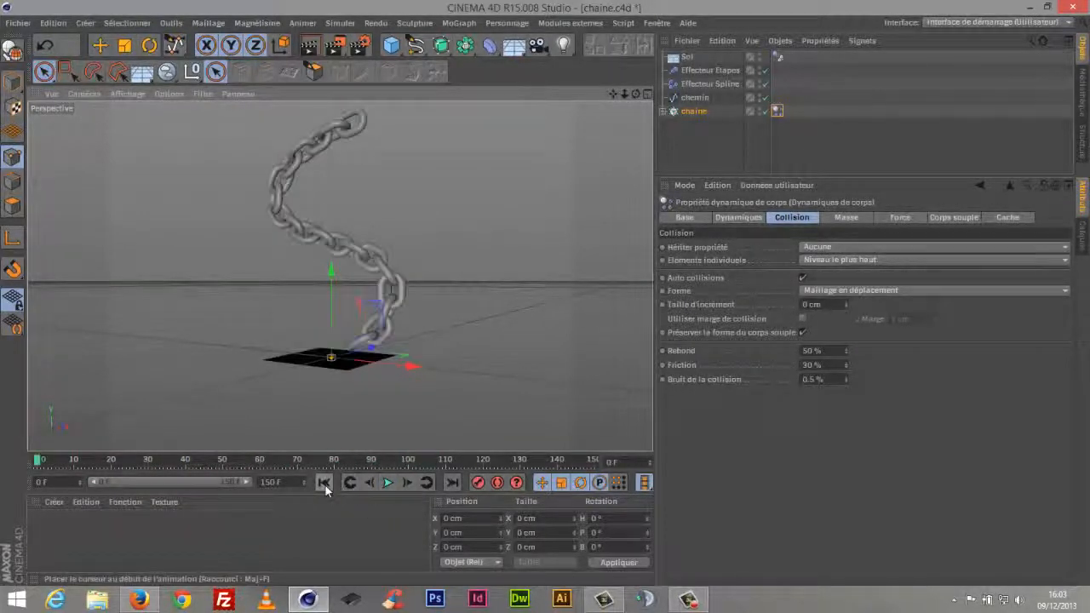
Replay the chain's fall onto the floor, stop playback and return to the first frame.
left_click(388, 482)
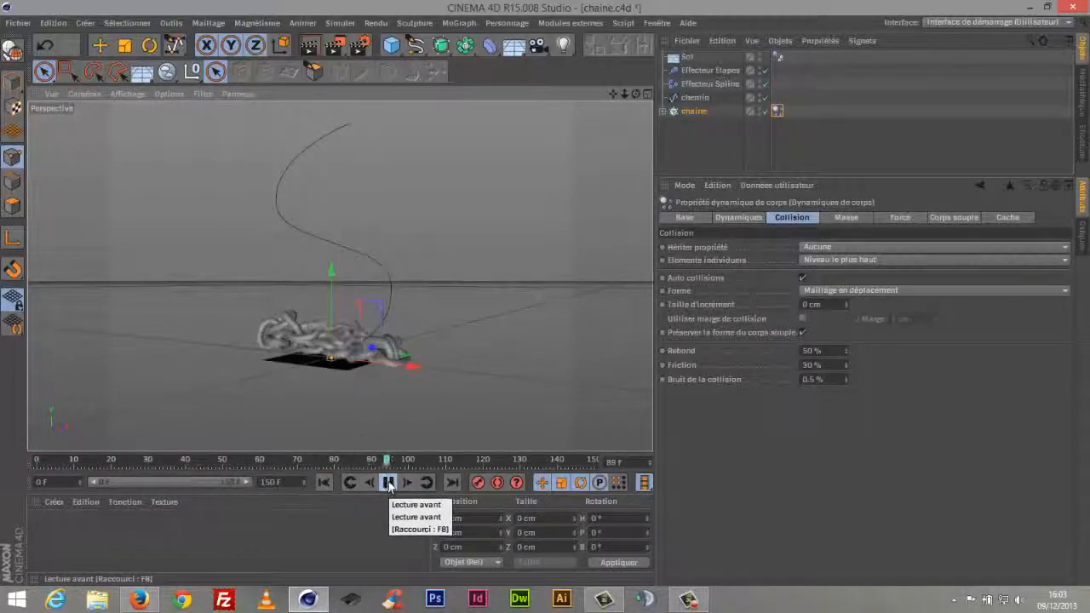
left_click(388, 483)
left_click(324, 483)
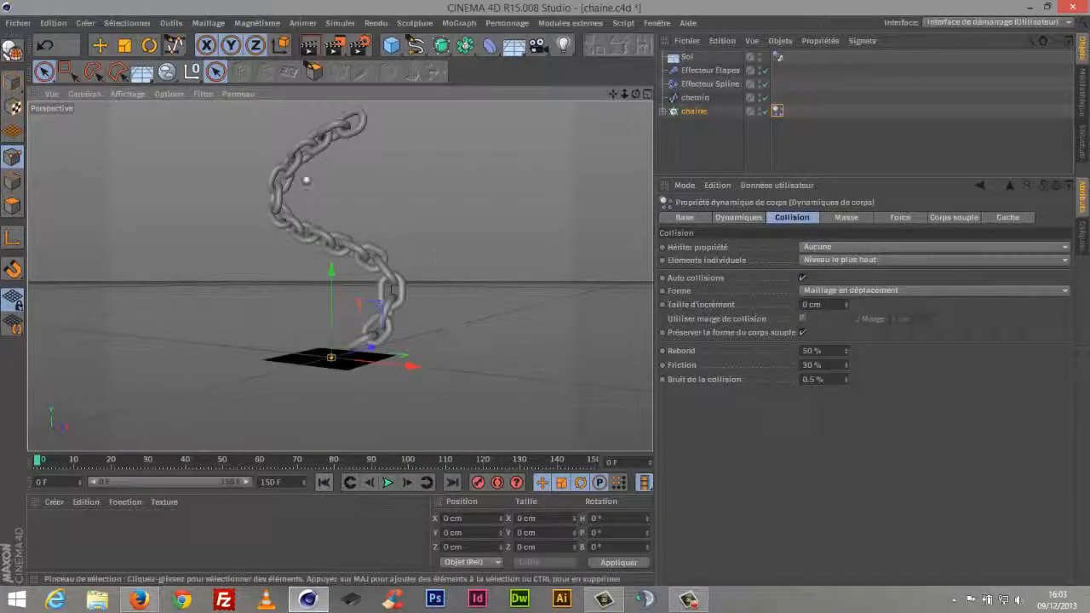
Add a torus (Tore) to the scene and raise it to the height of the chain's uppermost link.
left_click_drag(615, 94, 640, 145)
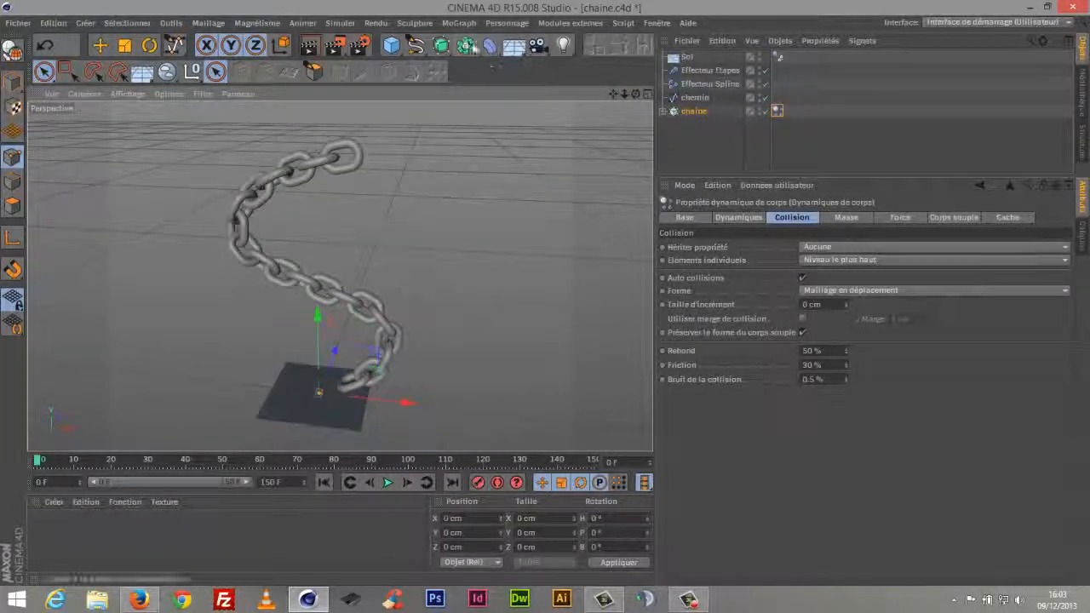
left_click(391, 45)
left_click(418, 114)
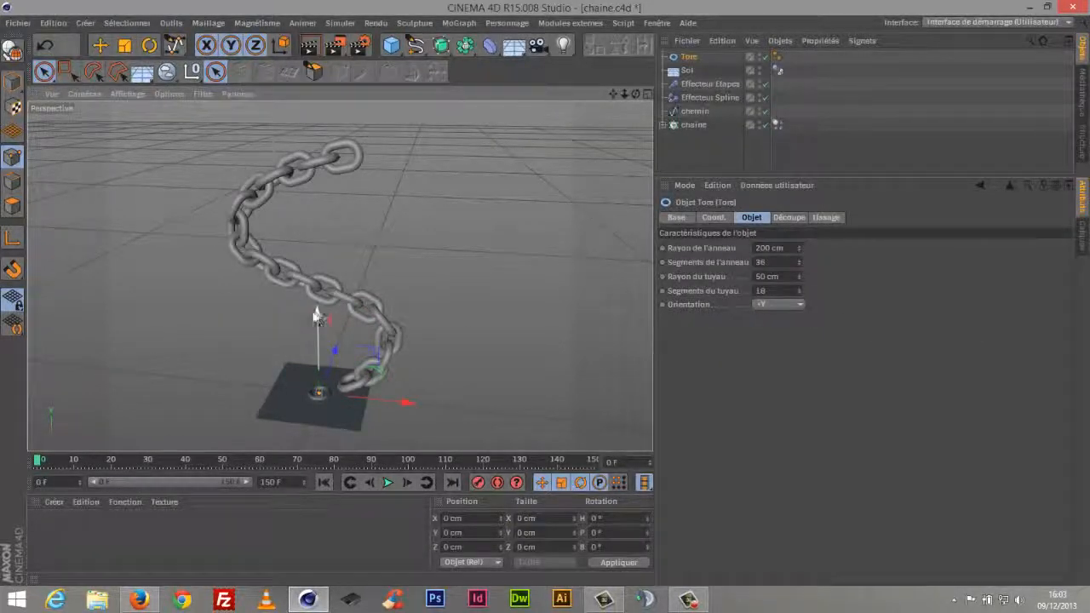
left_click_drag(318, 317, 334, 112)
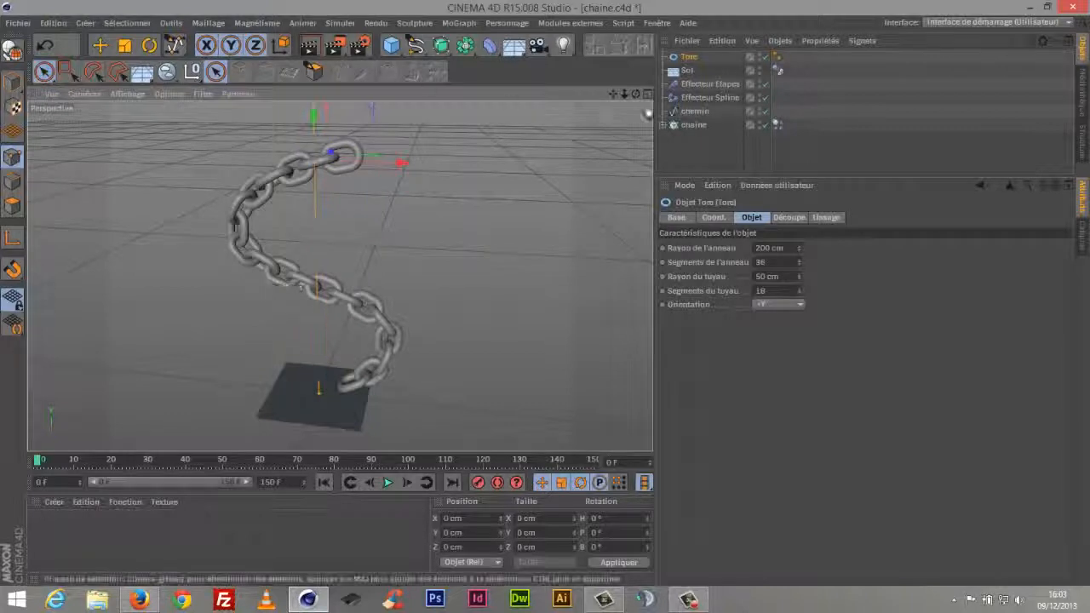
Move the torus along X and adjust its height so that it passes through the chain's end link.
left_click_drag(613, 94, 834, 102)
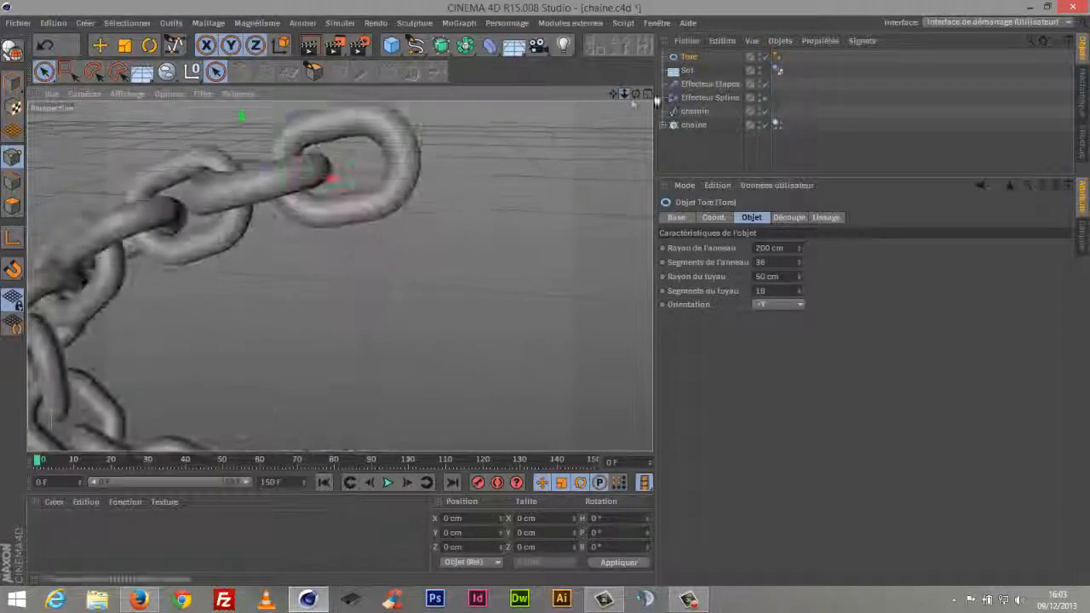
left_click_drag(613, 95, 561, 234)
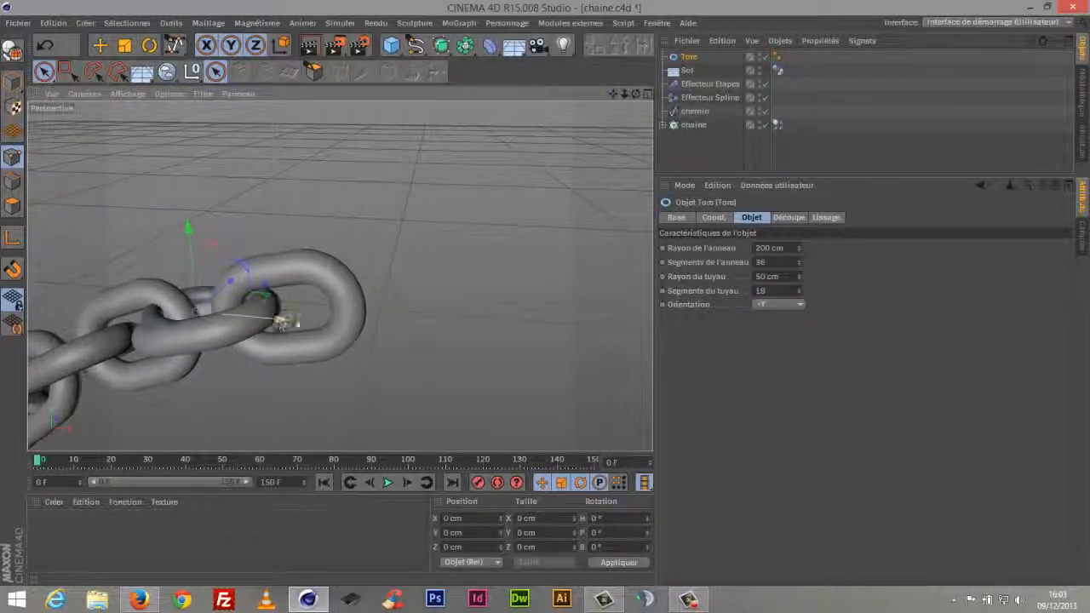
left_click_drag(283, 320, 439, 332)
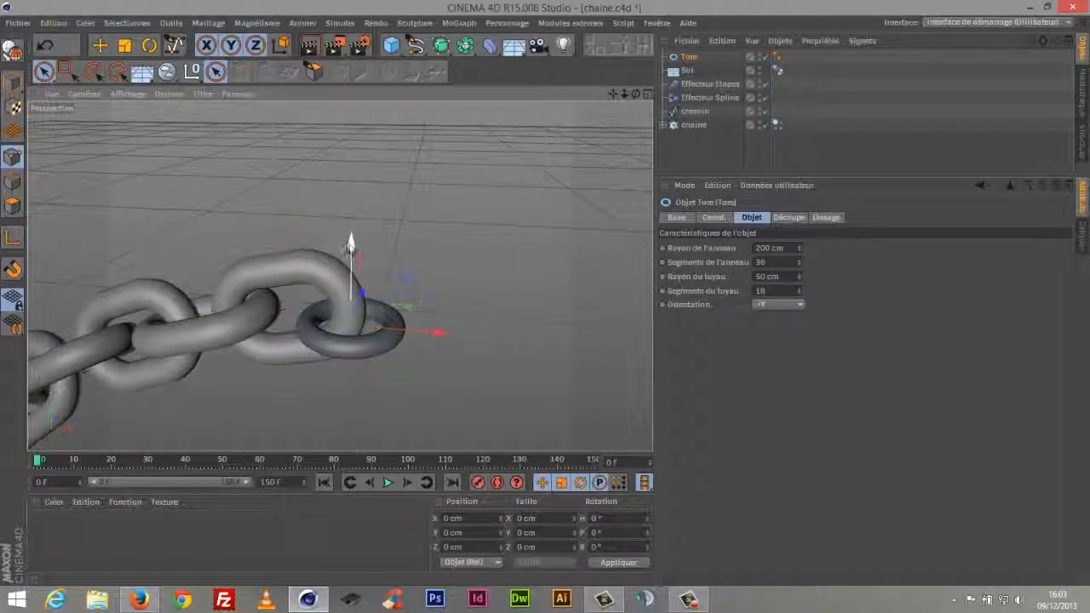
left_click_drag(351, 244, 356, 223)
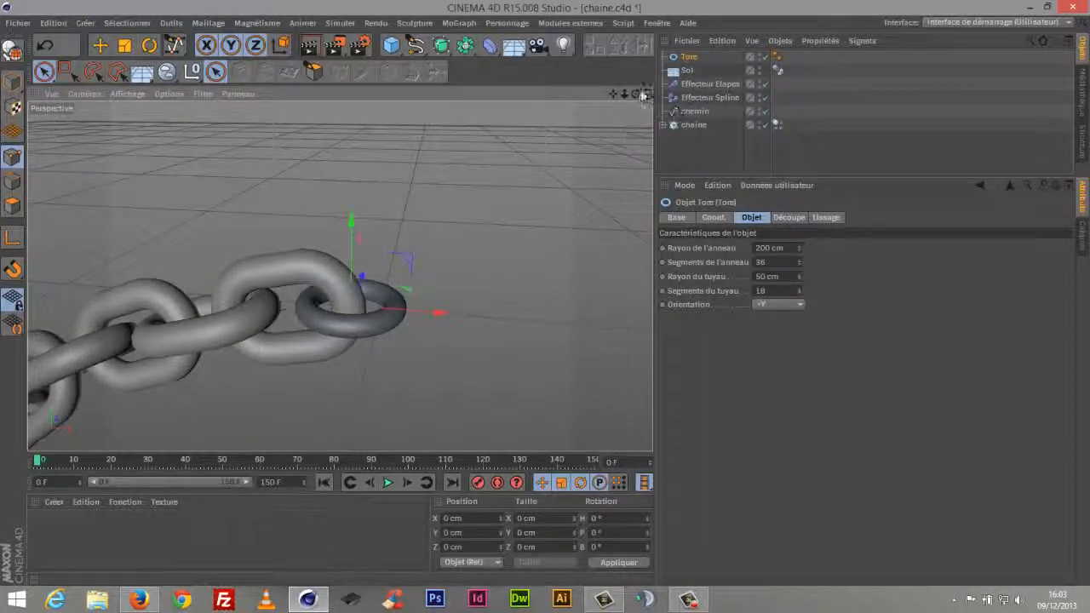
left_click_drag(636, 95, 625, 137)
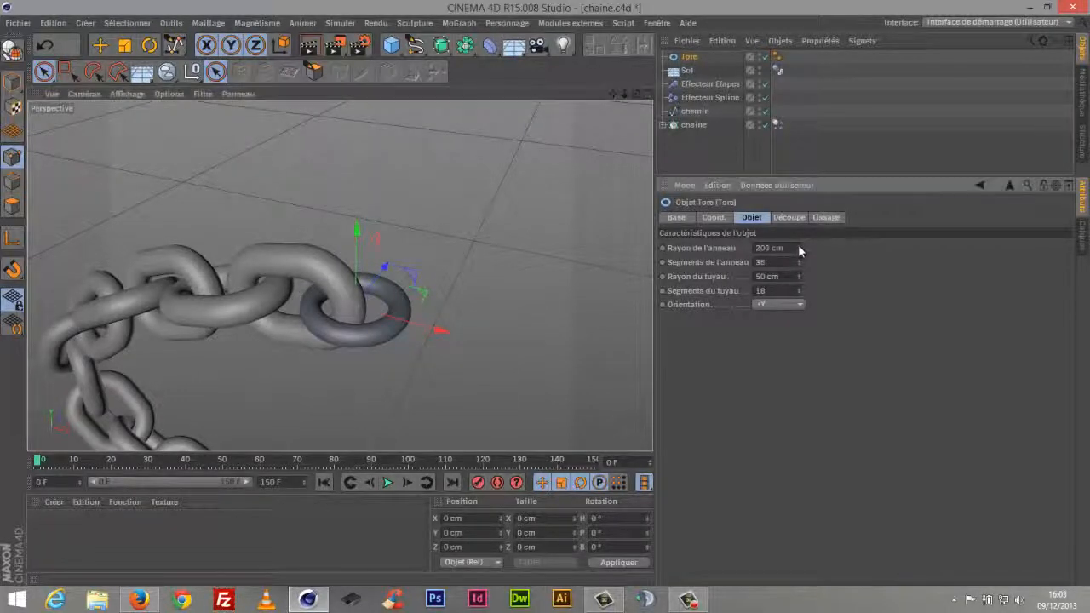
Set the torus's ring radius to 244 cm and pipe radius to 66 cm, and shift it about 47 cm along X.
left_click_drag(798, 247, 810, 227)
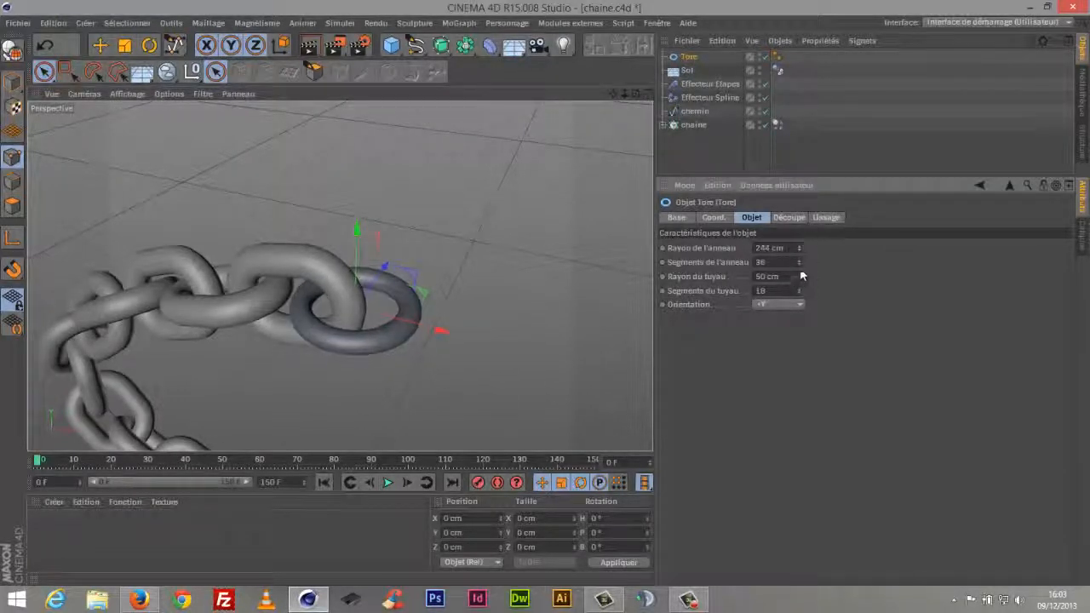
left_click_drag(439, 332, 450, 329)
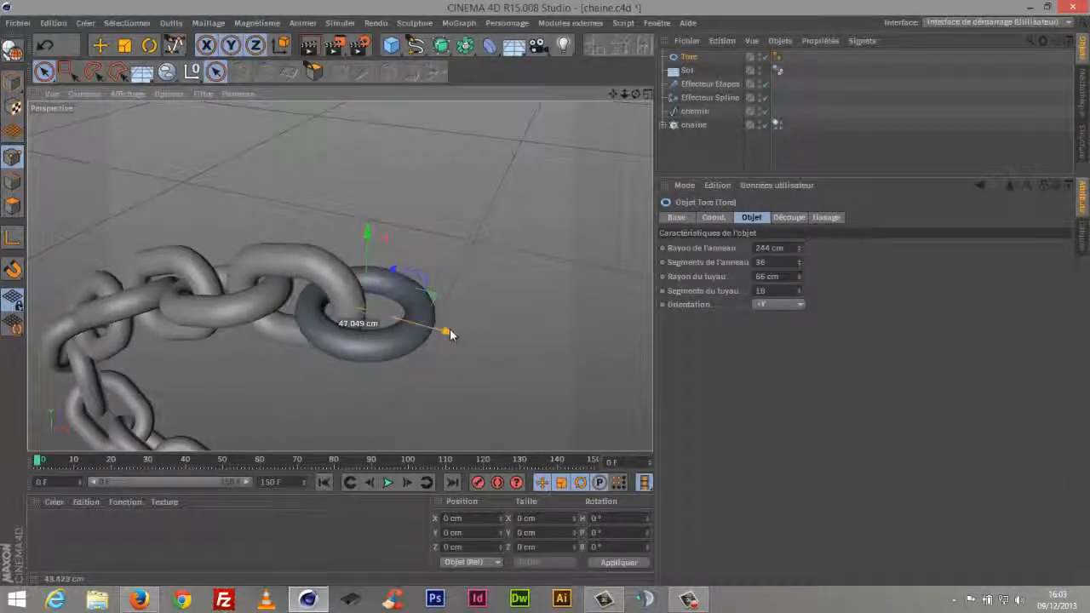
left_click_drag(636, 94, 654, 143)
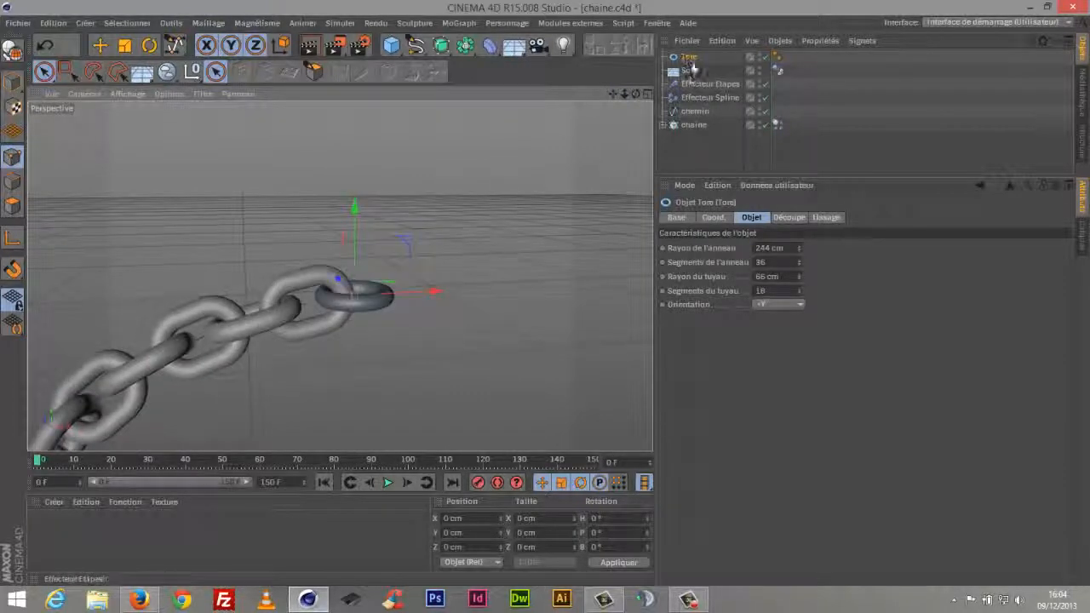
Apply a Corps rigide simulation tag to the torus.
right_click(696, 58)
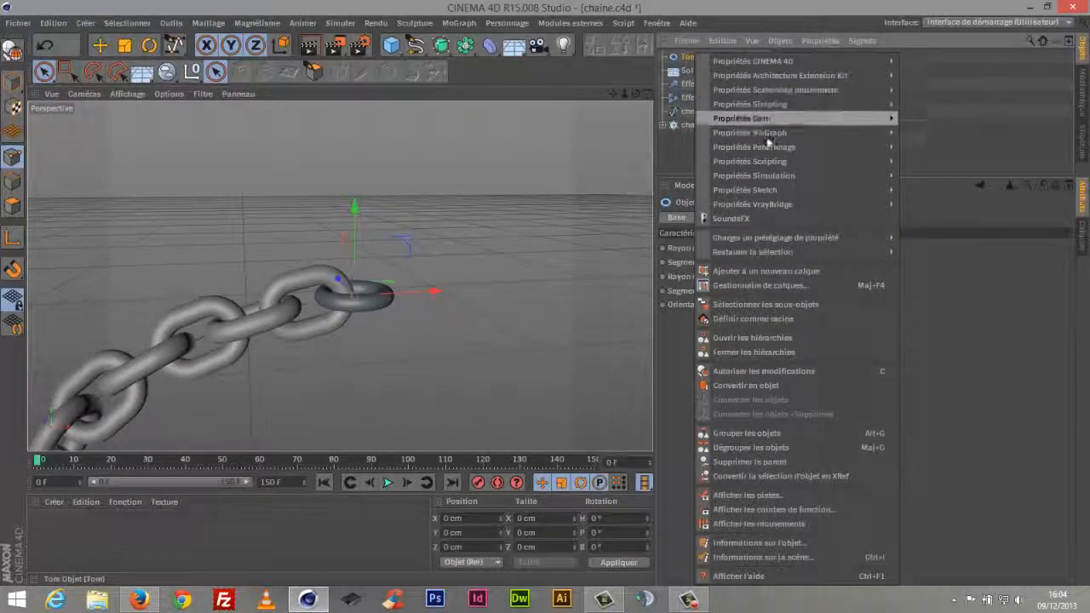
mouse_move(781, 177)
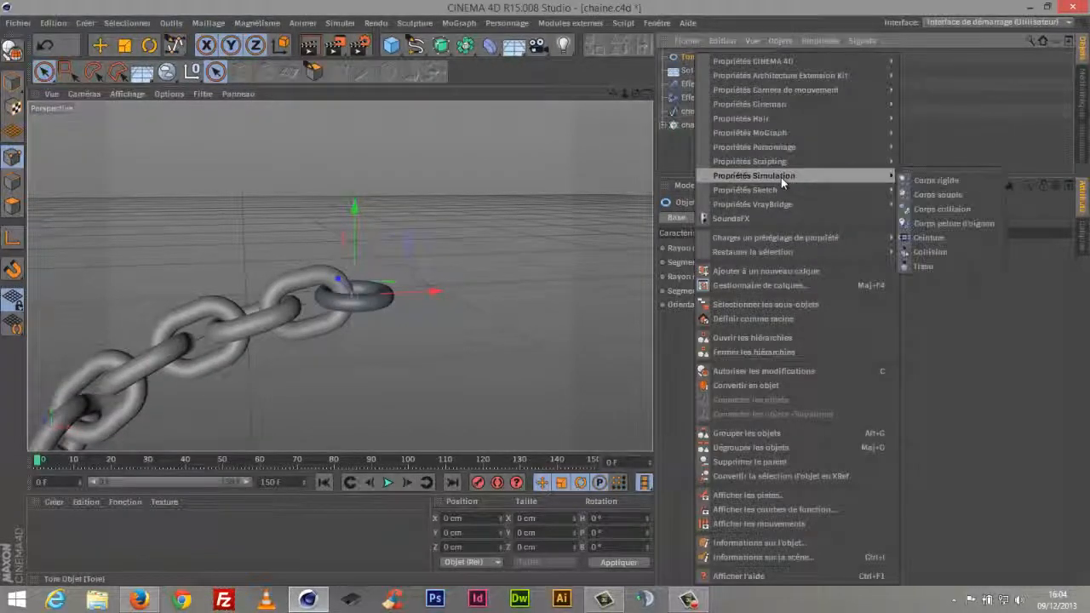
left_click(915, 181)
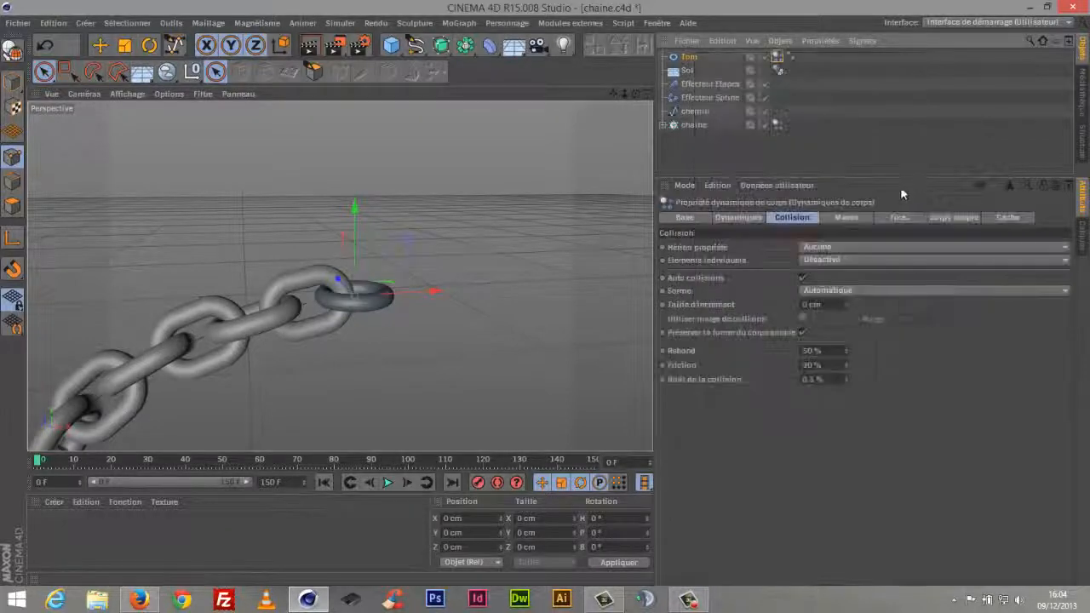
Play the simulation twice to check how the torus interacts with the end link, and return to the first frame.
left_click(385, 485)
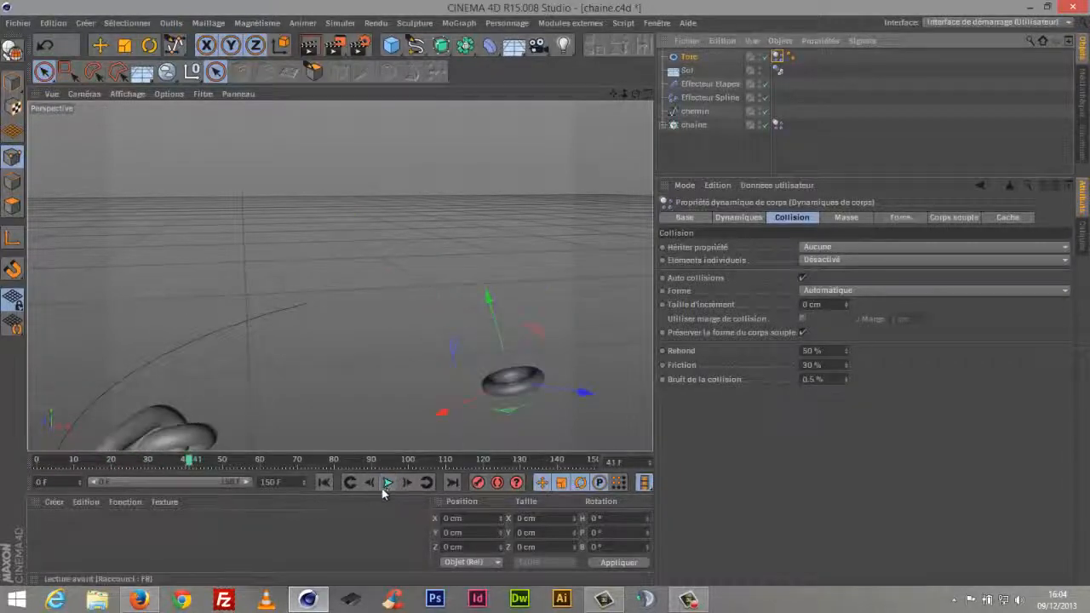
left_click(324, 483)
left_click(388, 484)
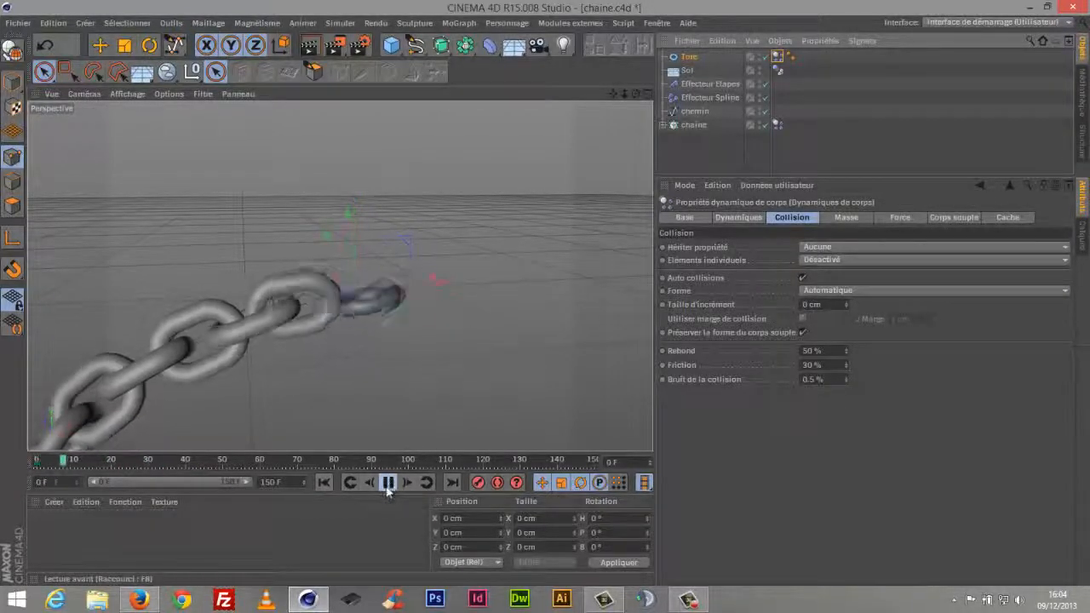
left_click(387, 484)
left_click(325, 483)
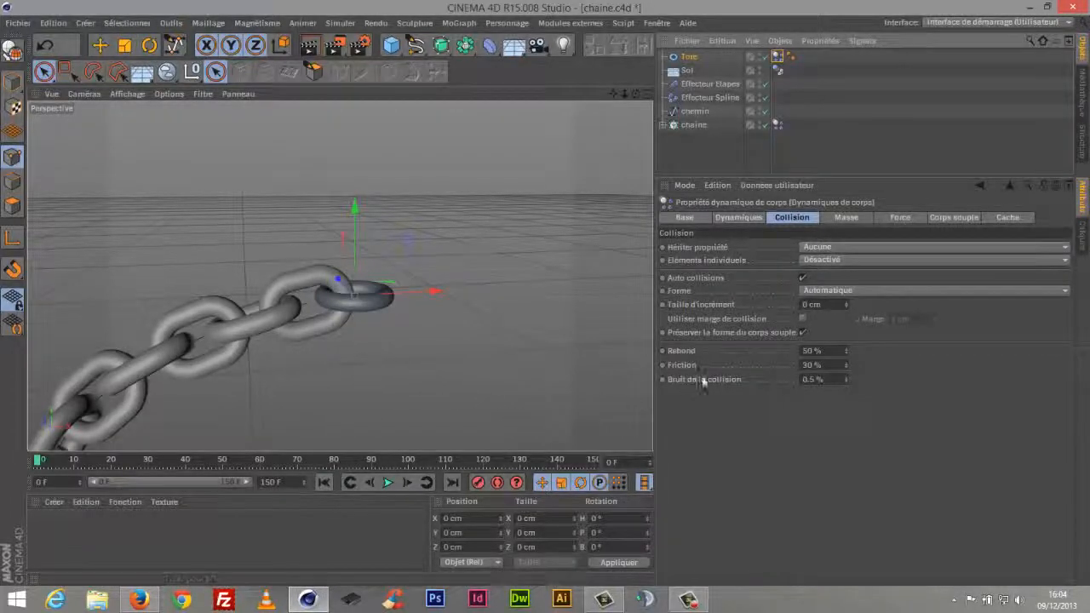
Set the torus tag's individual elements option to Niveau le plus haut and its collision shape to Maillage statique.
left_click(819, 260)
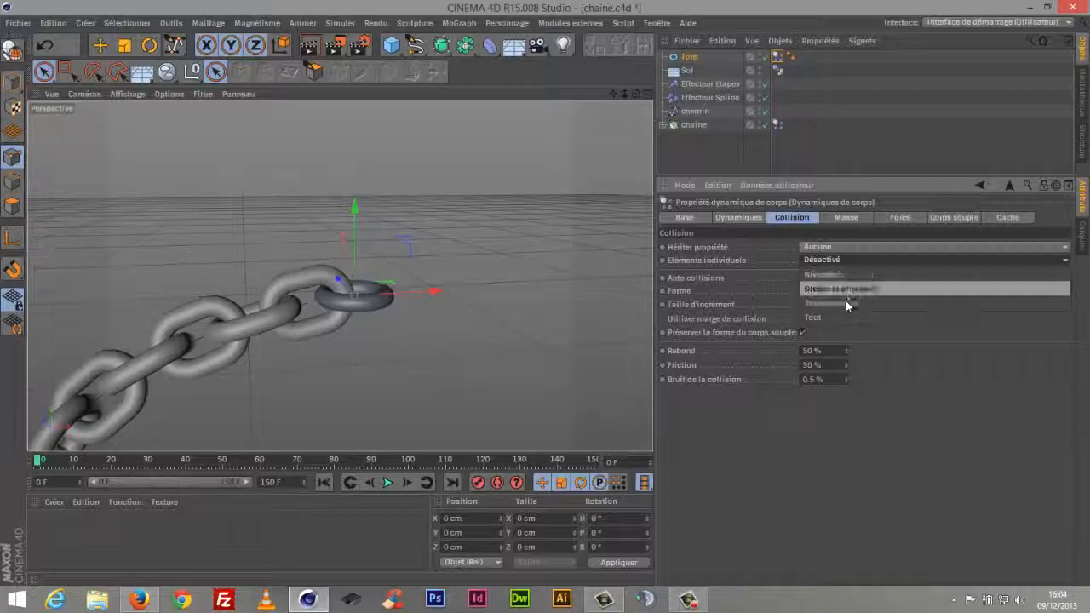
left_click(845, 298)
left_click(822, 294)
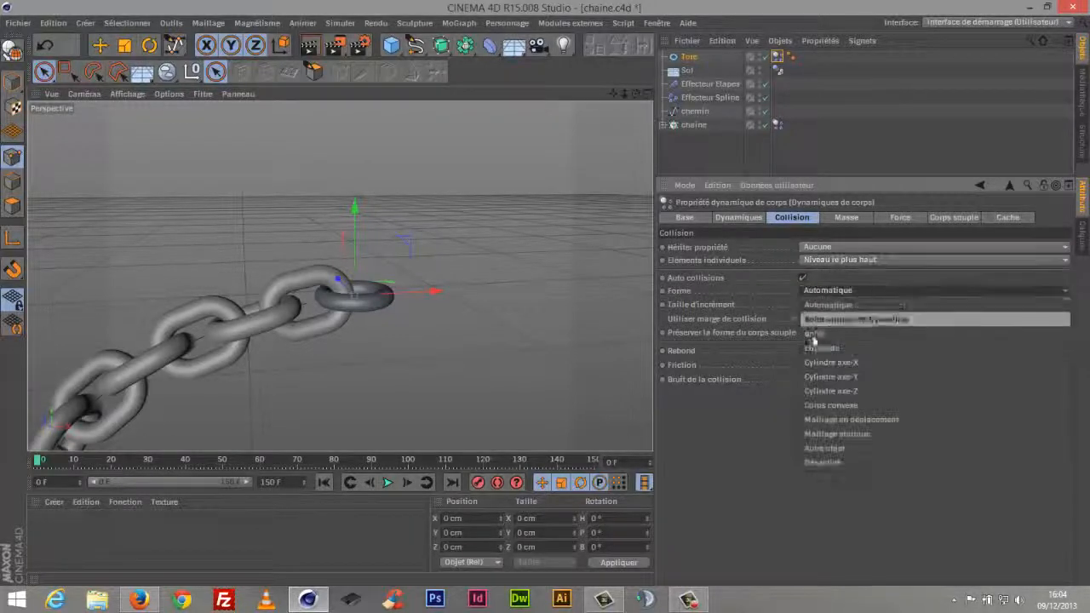
left_click(849, 434)
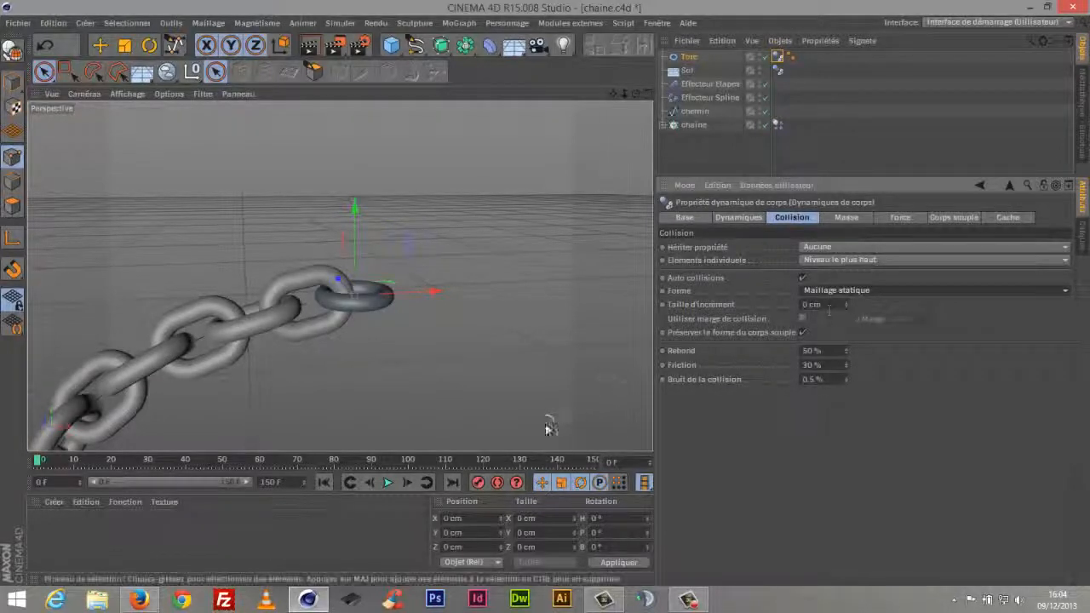
Play the simulation to check the whole chain hanging from the torus, and stop playback.
left_click(387, 482)
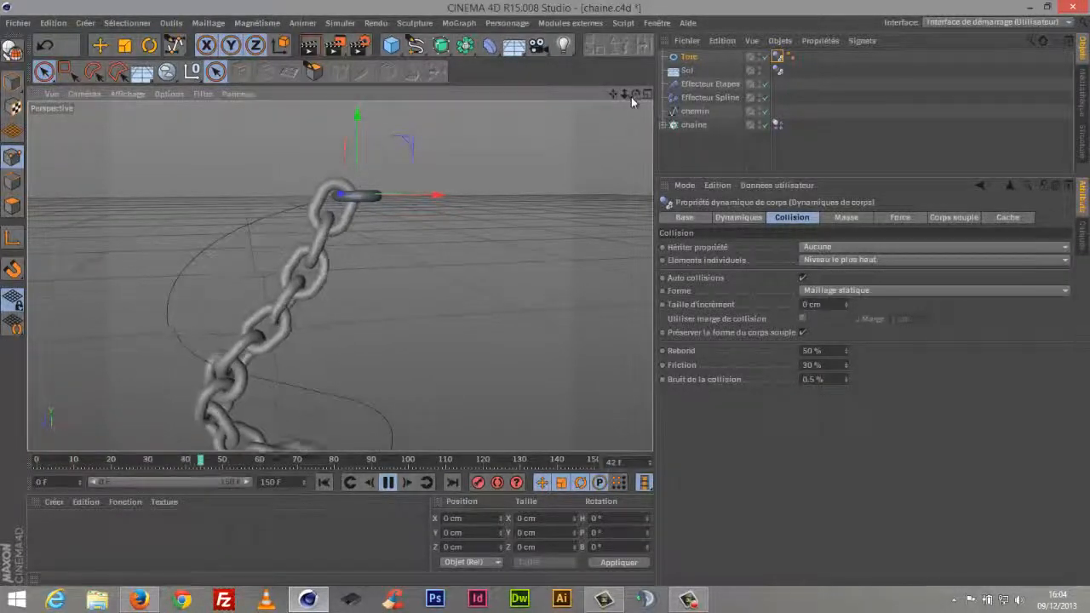
left_click_drag(624, 93, 621, 150)
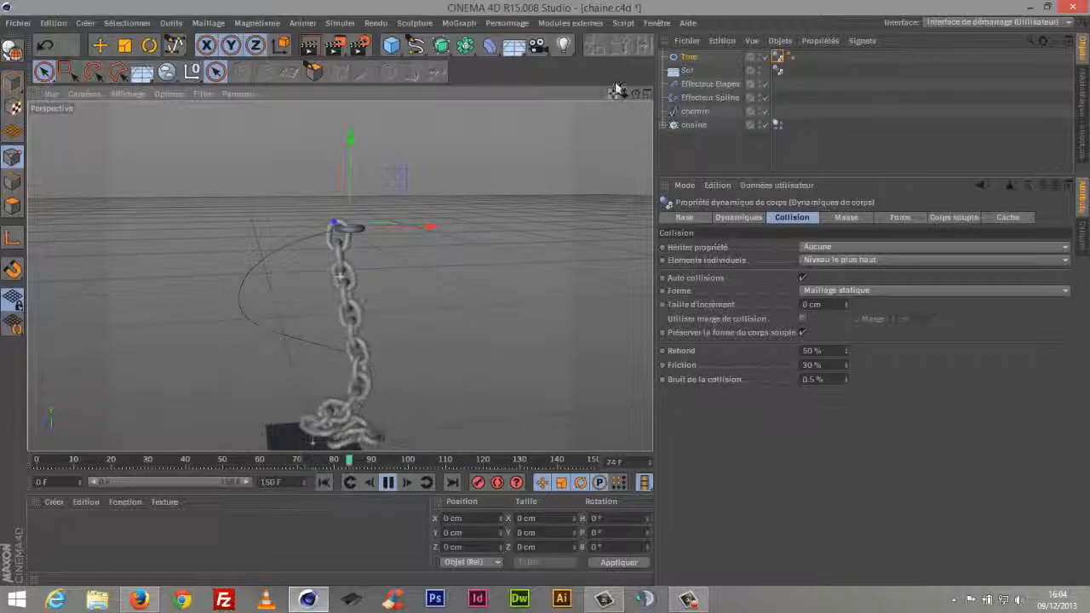
left_click_drag(617, 88, 616, 36)
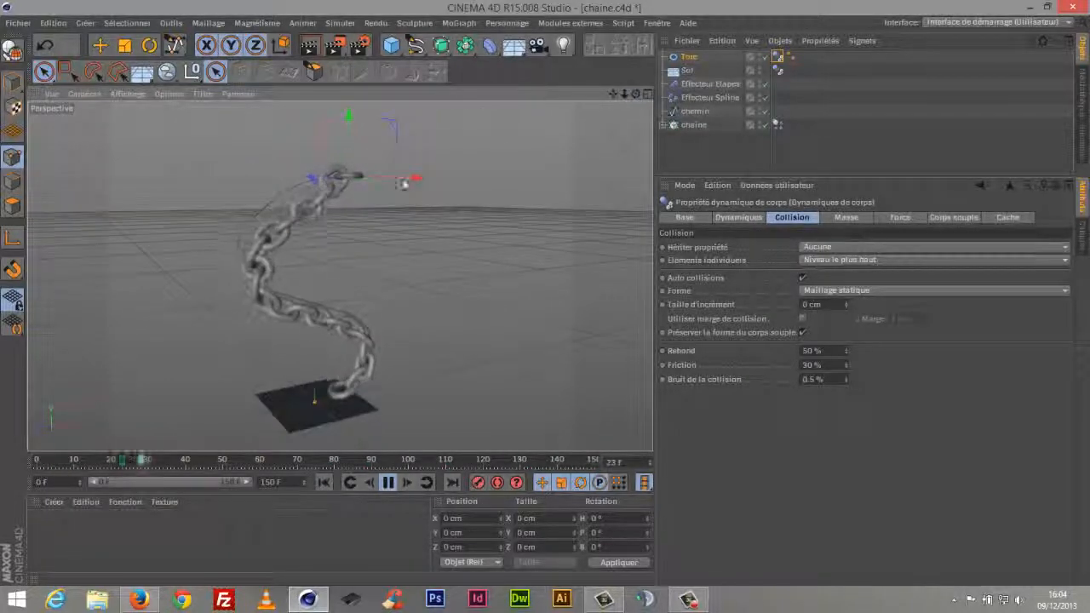
left_click(387, 483)
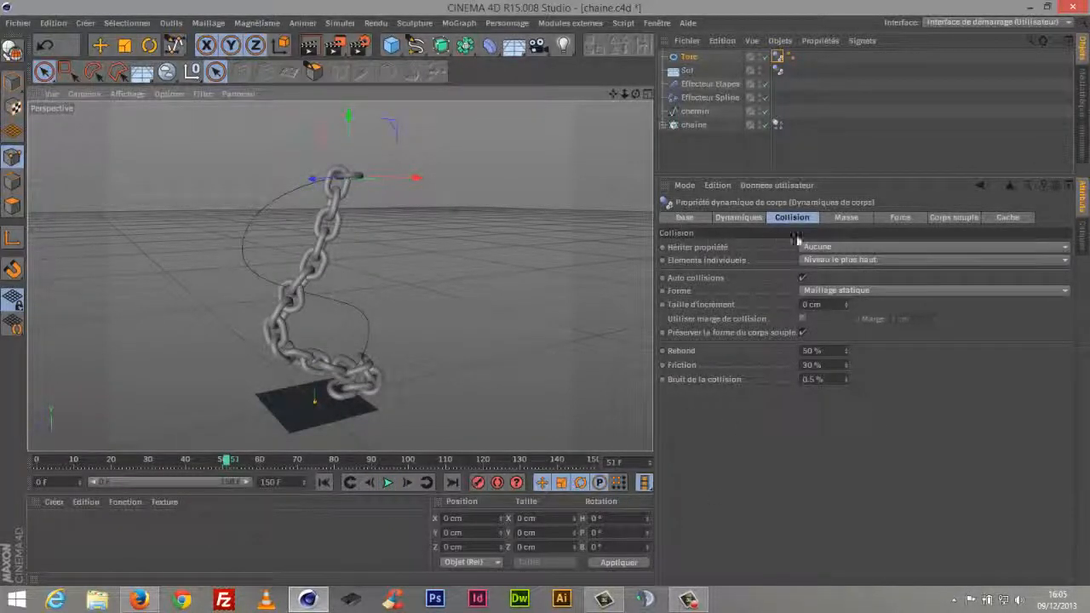
Enable the custom centre of mass (Utiliser centre de masse) in the chaine tag's mass settings and return to the first frame.
left_click(847, 218)
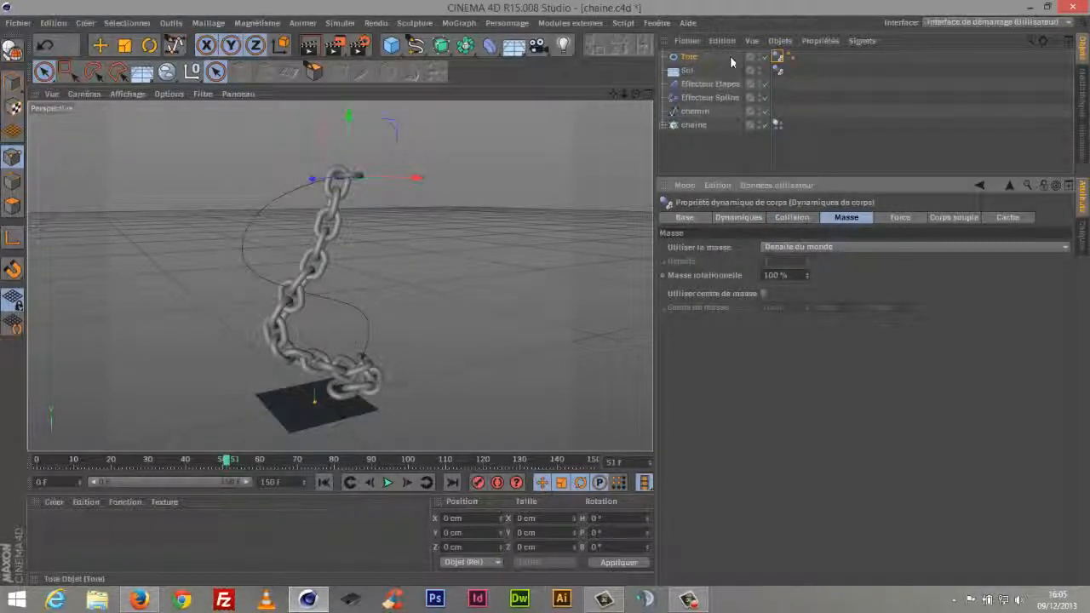
left_click(700, 127)
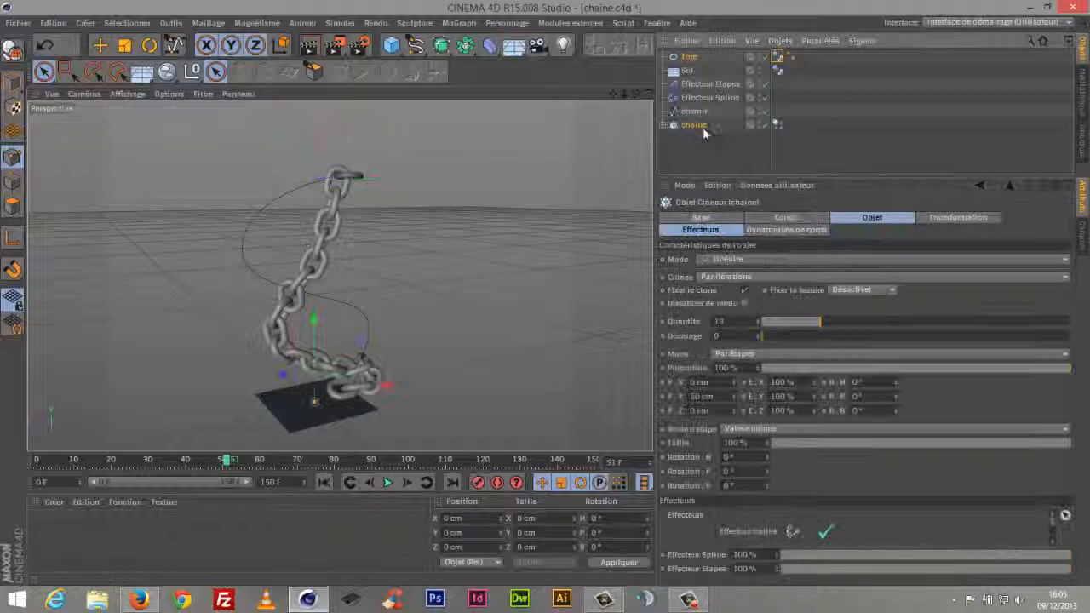
left_click(776, 125)
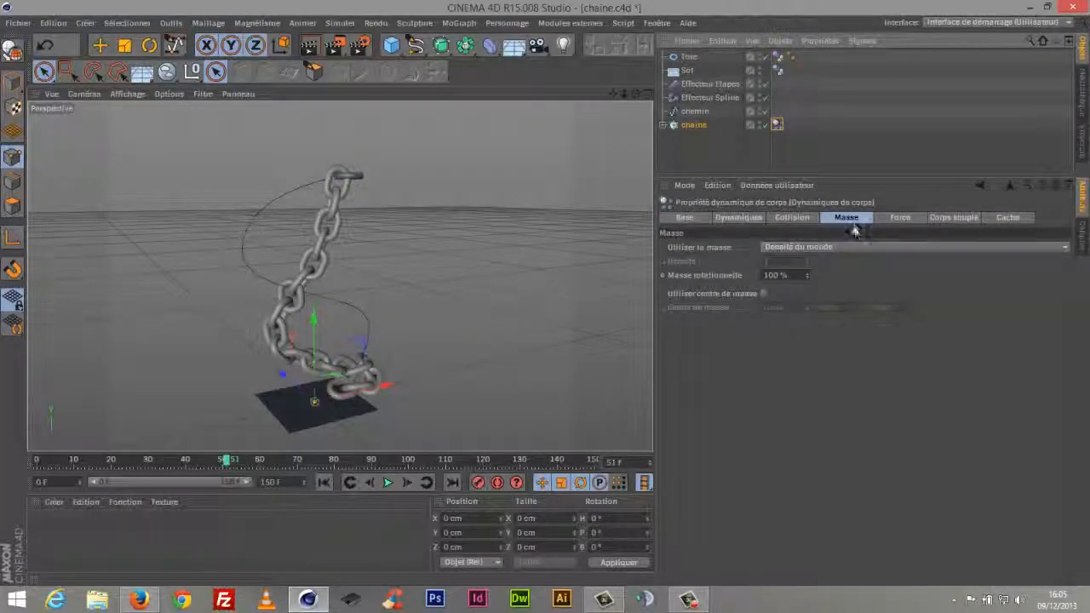
left_click(764, 294)
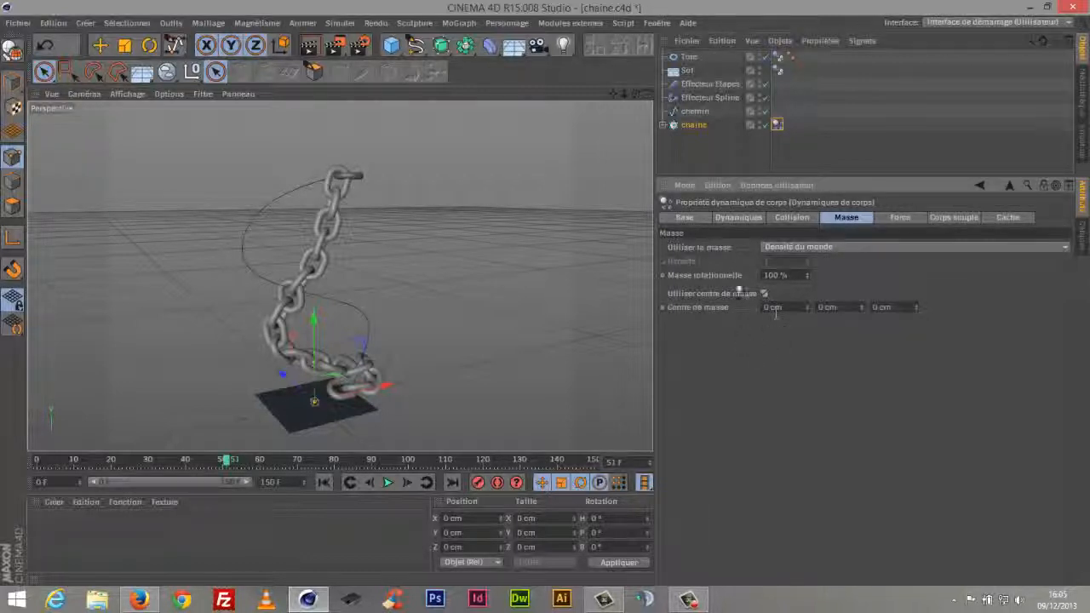
left_click(323, 482)
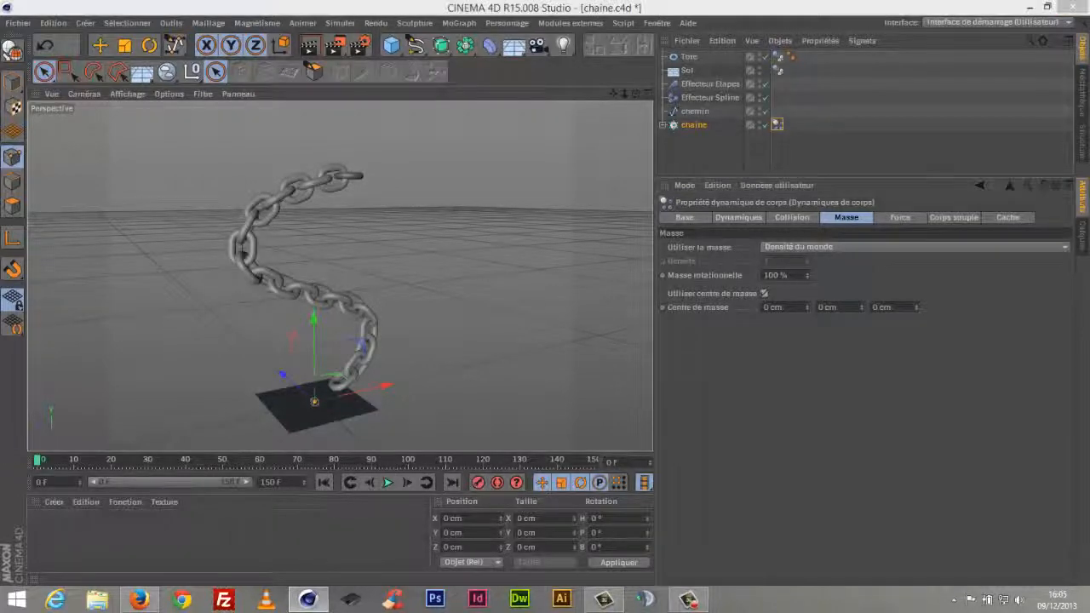
Play the simulation and examine the hanging chain's movement from several angles.
key("F8")
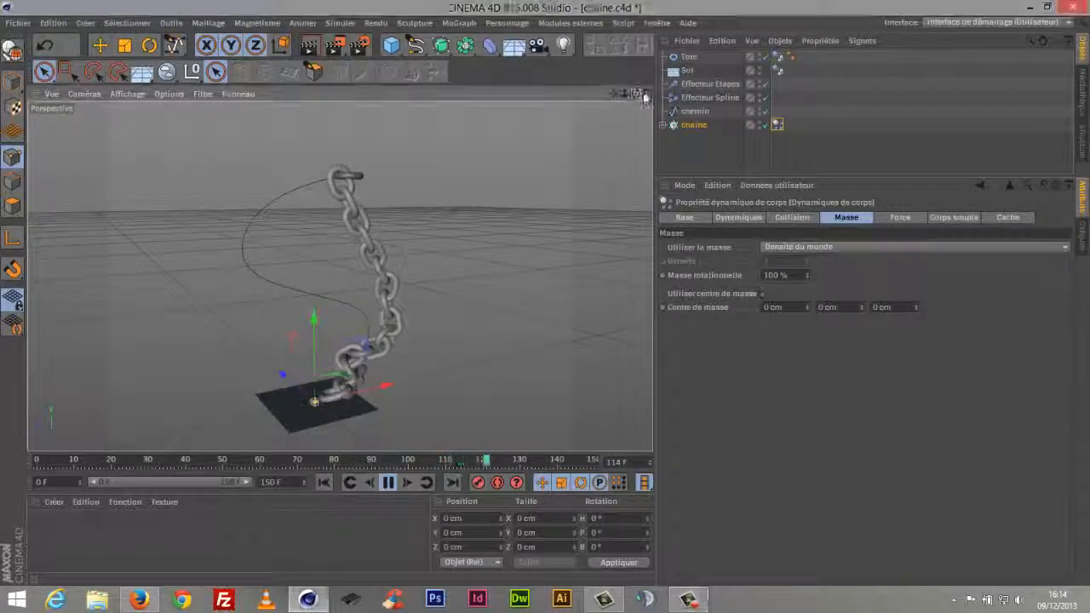
left_click_drag(640, 94, 971, 104)
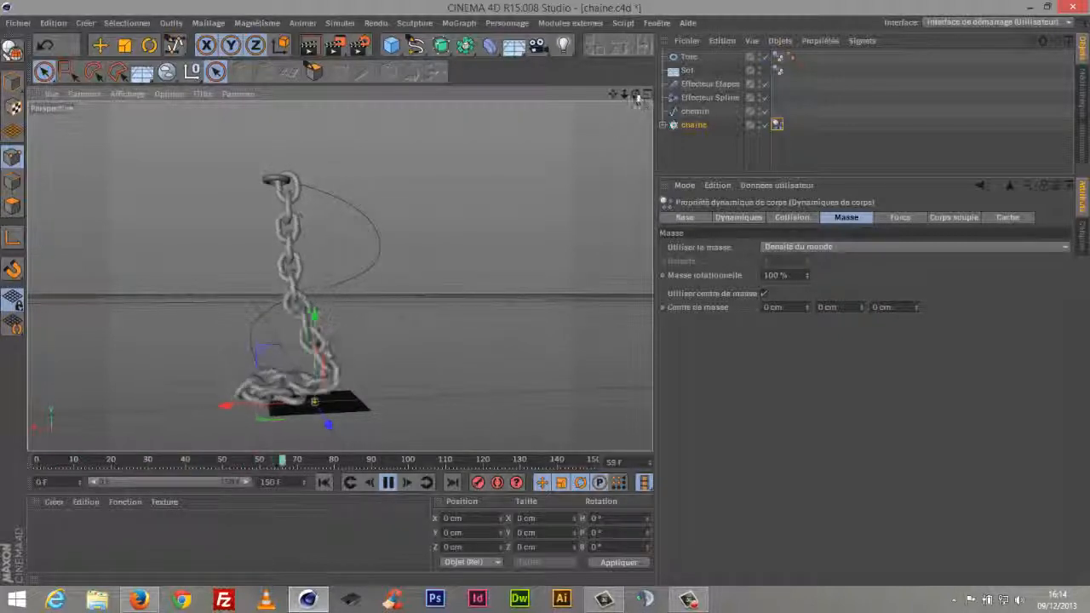
left_click_drag(706, 92, 1017, 116)
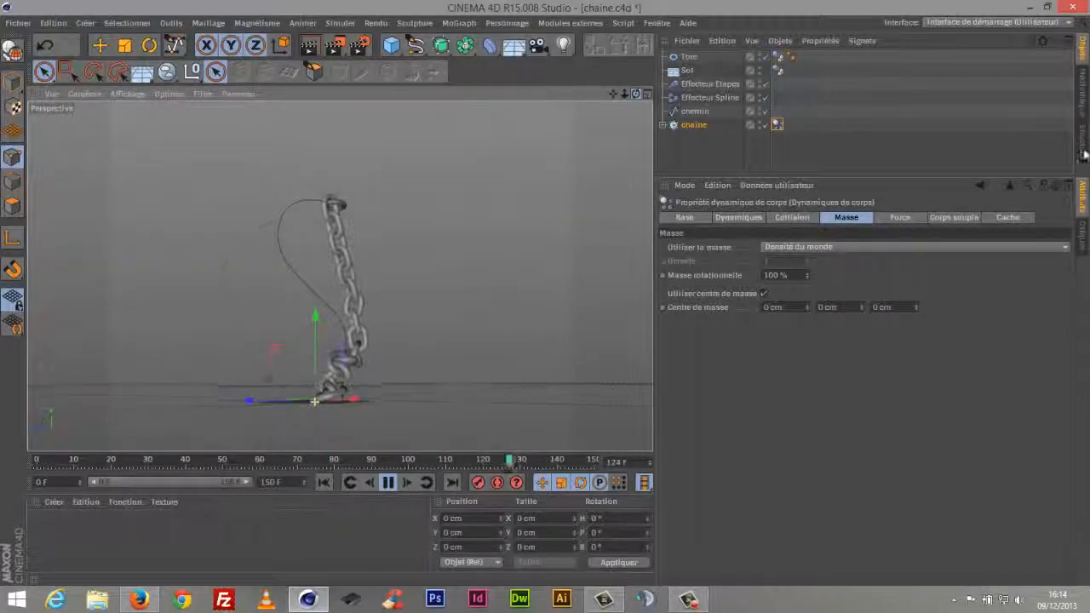
left_click_drag(1085, 154, 902, 138)
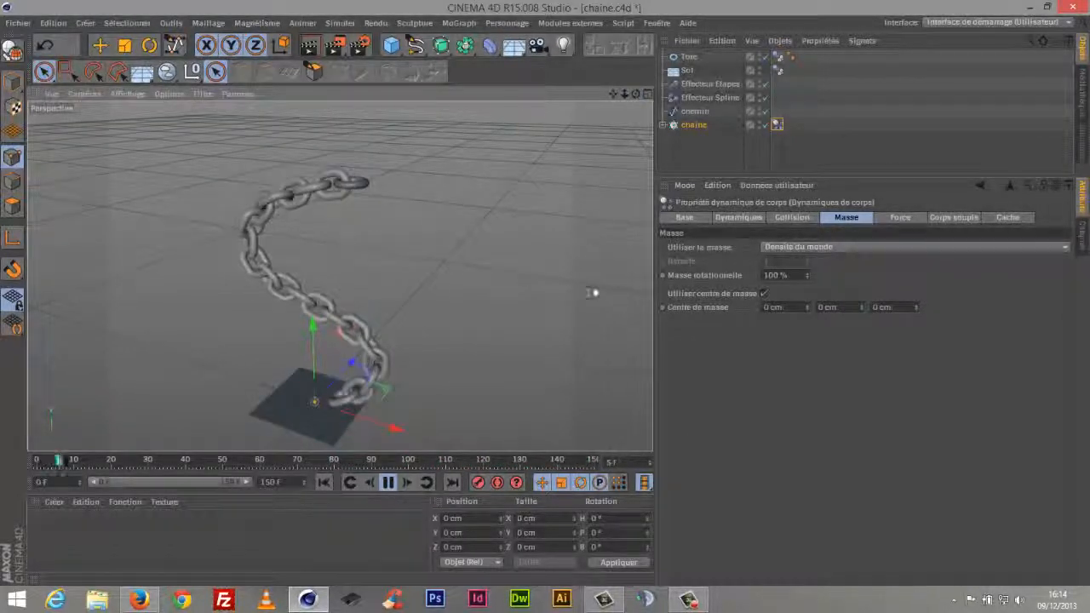
left_click_drag(615, 95, 650, 147)
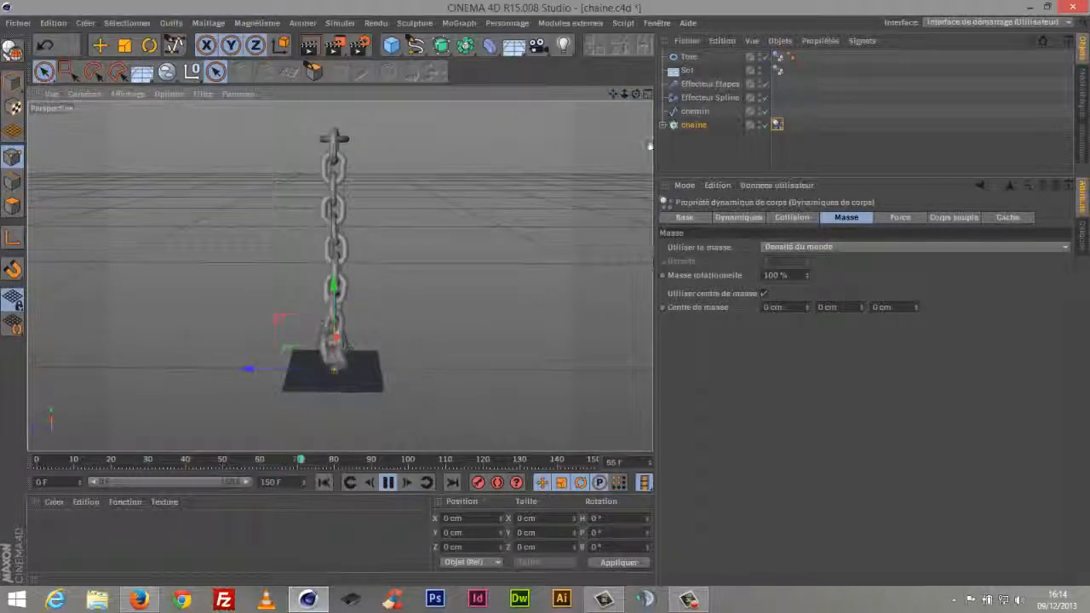
left_click_drag(722, 91, 705, 174)
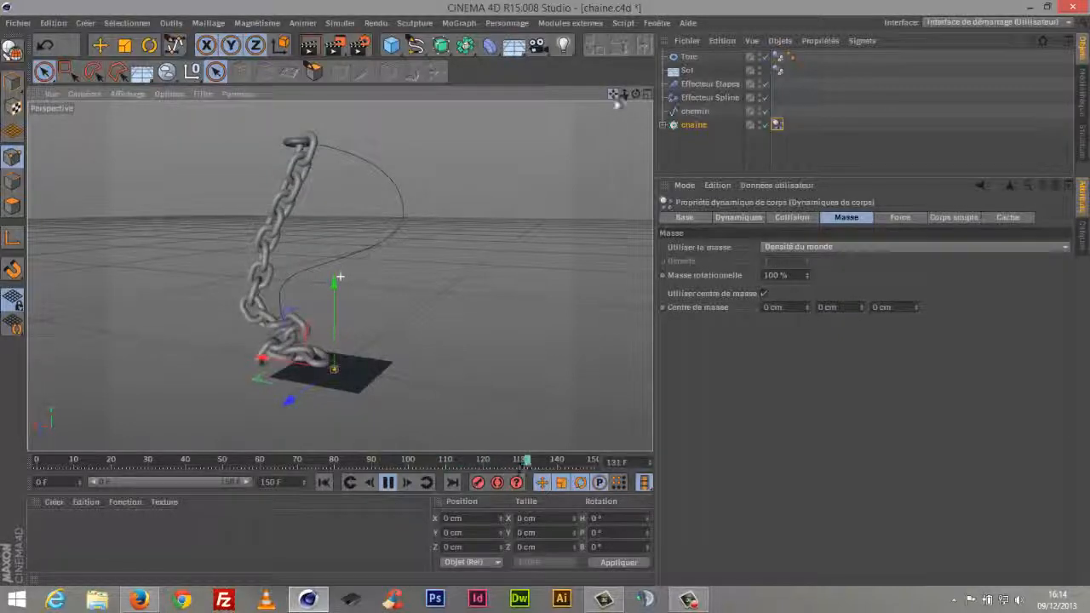
left_click_drag(618, 100, 659, 185)
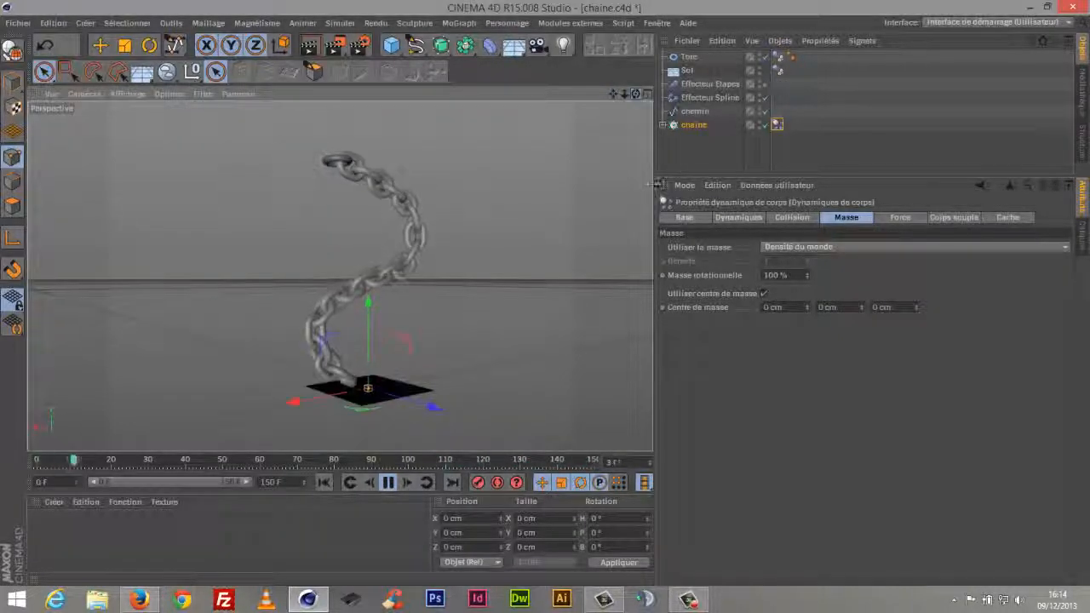
Save the project.
left_click(19, 24)
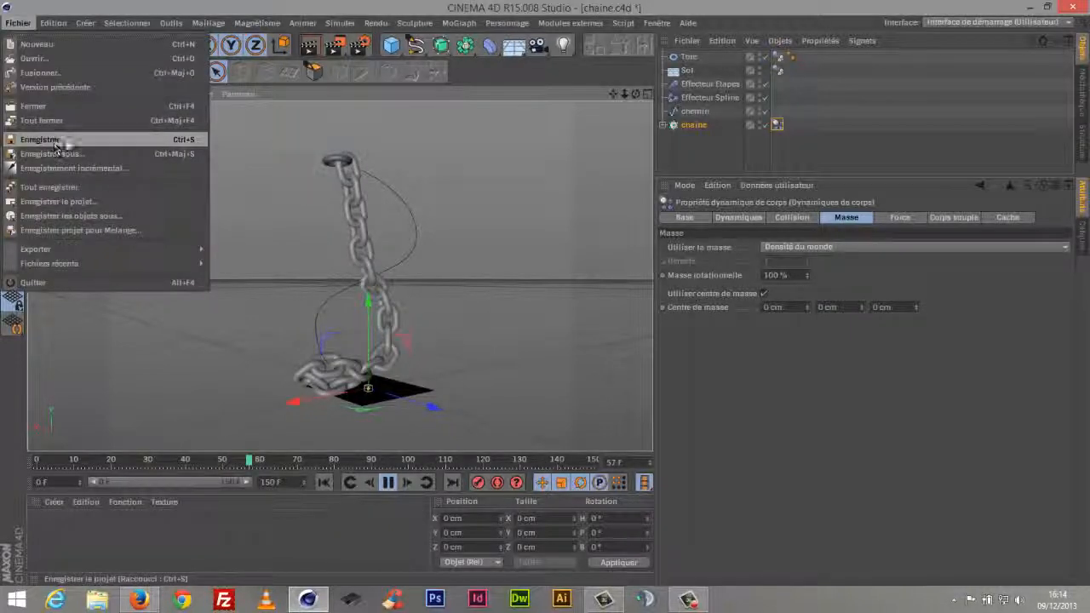